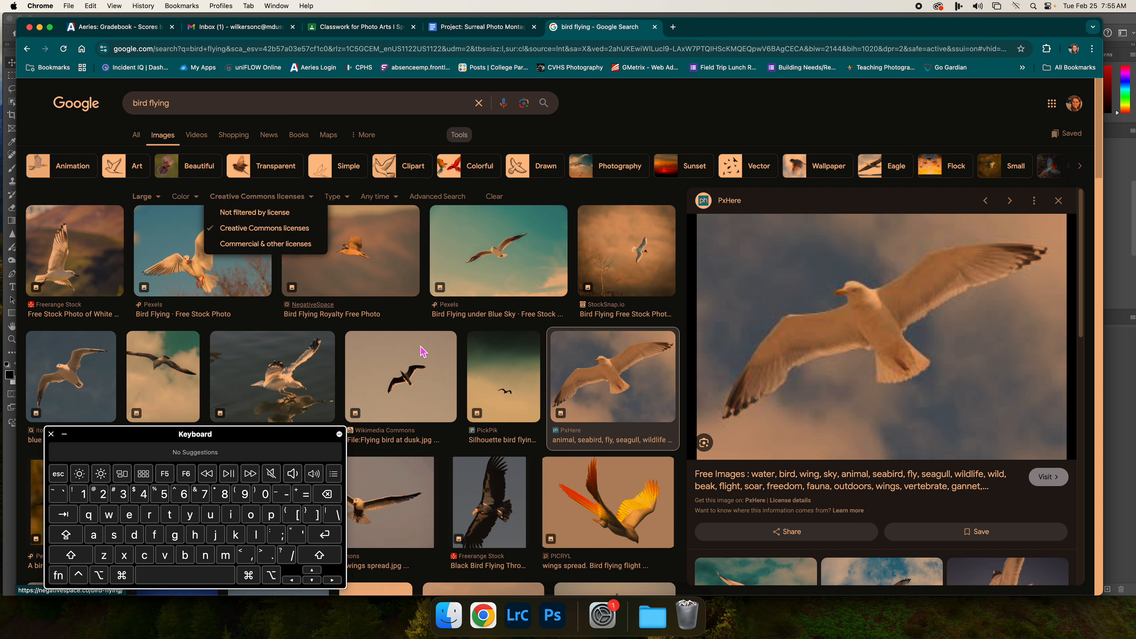
Step: Preview the Wikimedia Commons image of a flying bird at dusk from the image search results
{"action": "left_click", "coordinate": [429, 376]}
{"action": "left_click", "coordinate": [432, 379]}
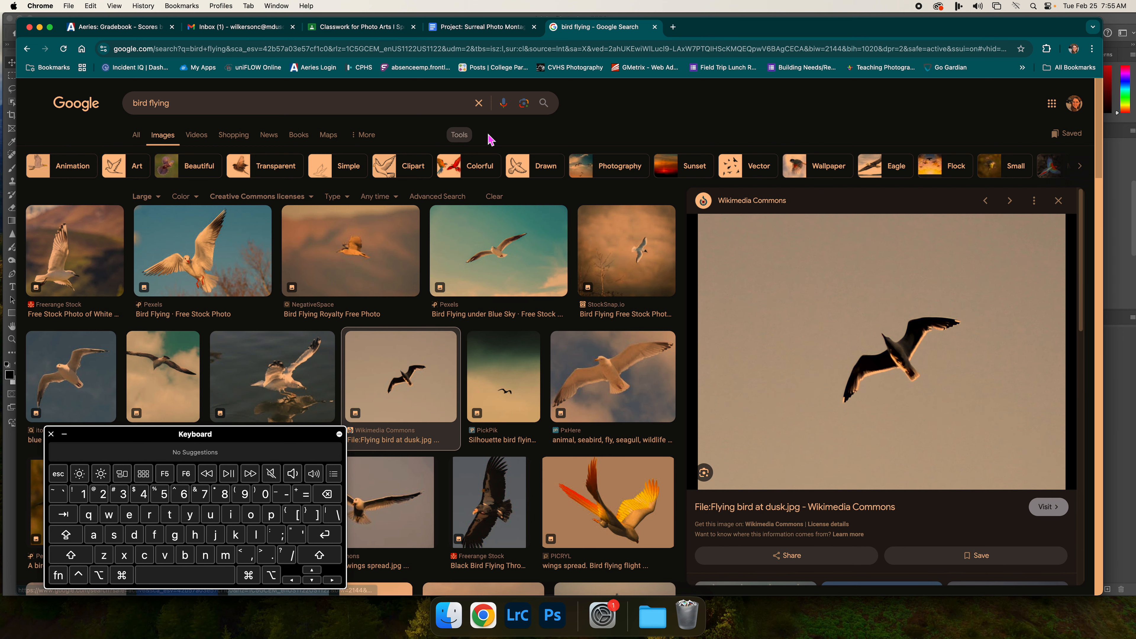
Step: Review the Surreal Photo Montage project document, covering the photo requirements, required Photoshop skills, elements of surrealism and basic steps
{"action": "left_click", "coordinate": [481, 29]}
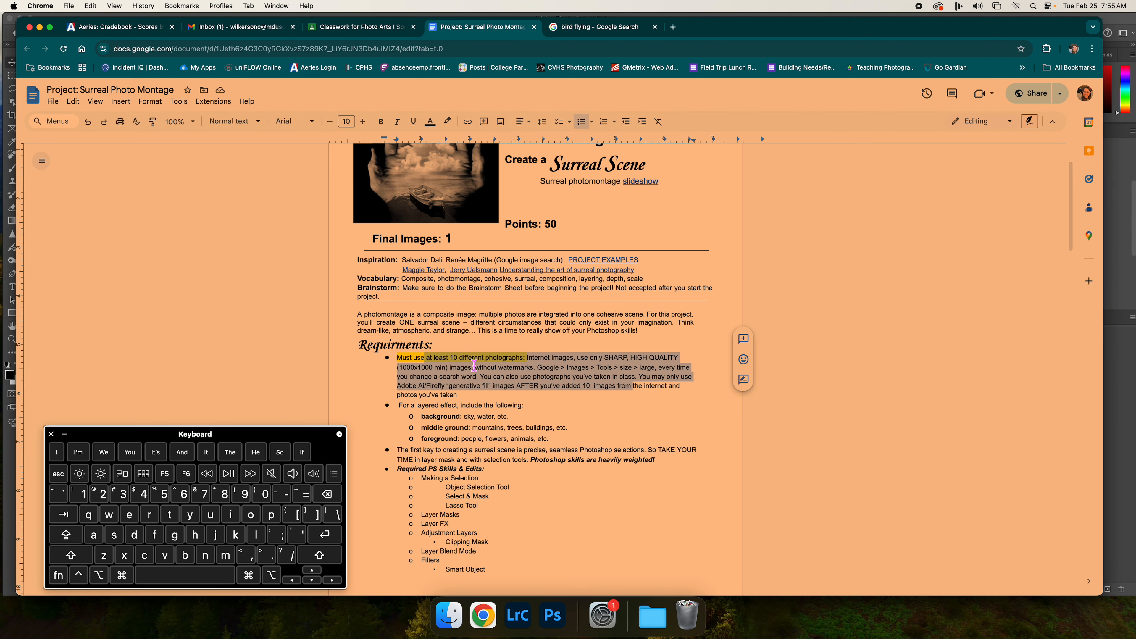
{"action": "scroll", "coordinate": [475, 365], "scroll_direction": "down", "scroll_amount": 10}
{"action": "scroll", "coordinate": [475, 365], "scroll_direction": "up", "scroll_amount": 3}
{"action": "left_click_drag", "start_coordinate": [394, 204], "coordinate": [492, 307]}
{"action": "right_click", "coordinate": [506, 330]}
{"action": "left_click", "coordinate": [488, 297]}
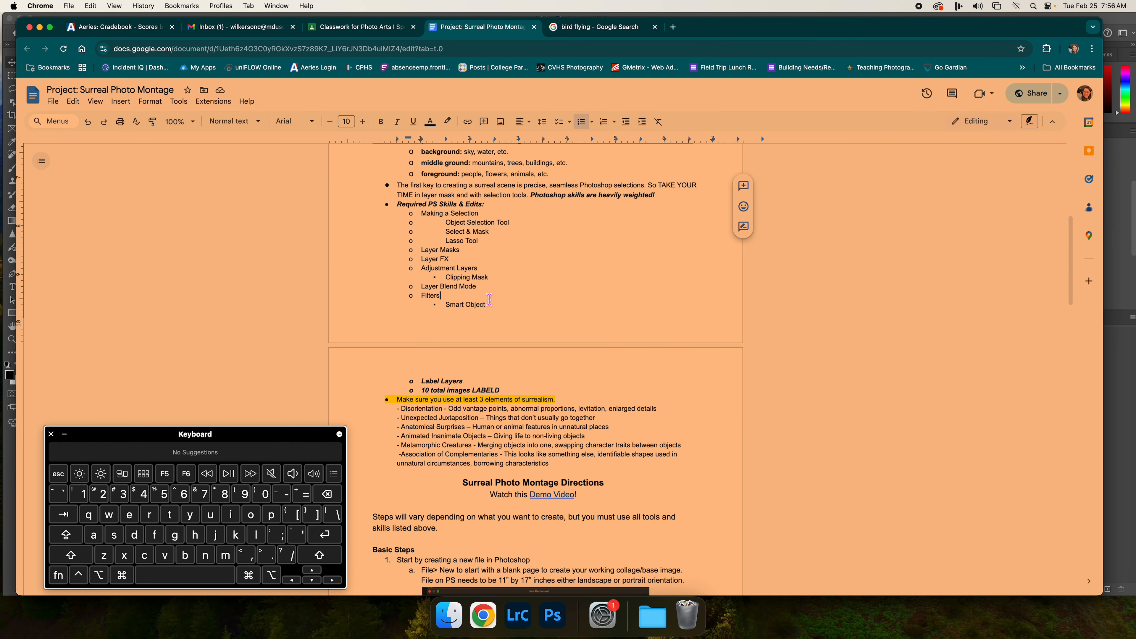
{"action": "scroll", "coordinate": [480, 318], "scroll_direction": "up", "scroll_amount": 1}
{"action": "scroll", "coordinate": [480, 318], "scroll_direction": "up", "scroll_amount": 3}
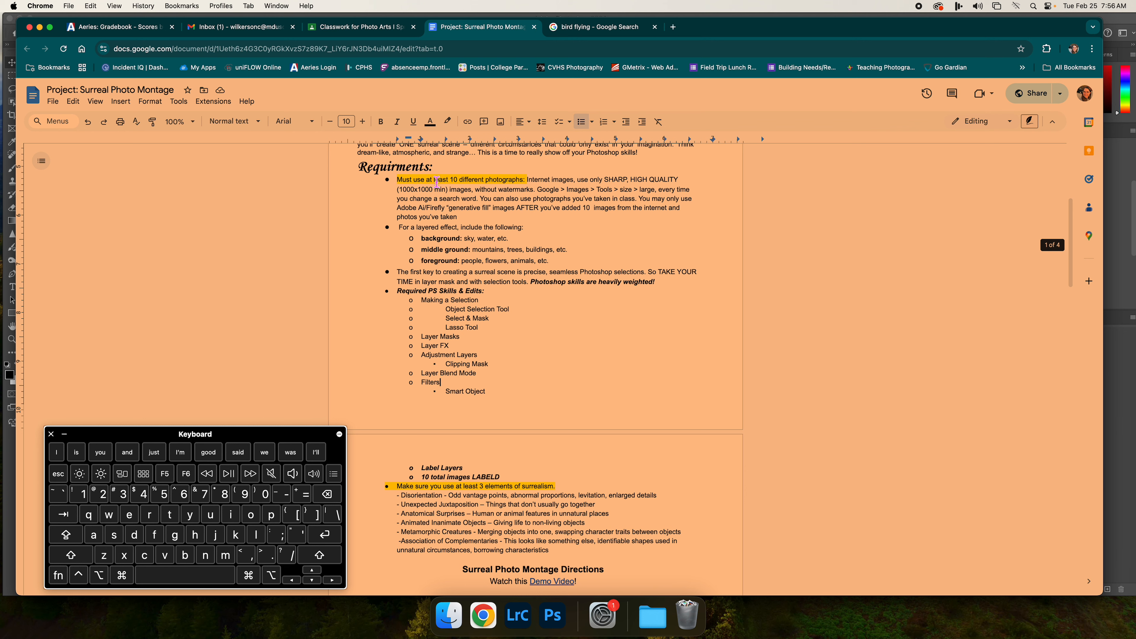
{"action": "left_click_drag", "start_coordinate": [437, 180], "coordinate": [533, 185]}
{"action": "scroll", "coordinate": [440, 396], "scroll_direction": "down", "scroll_amount": 3}
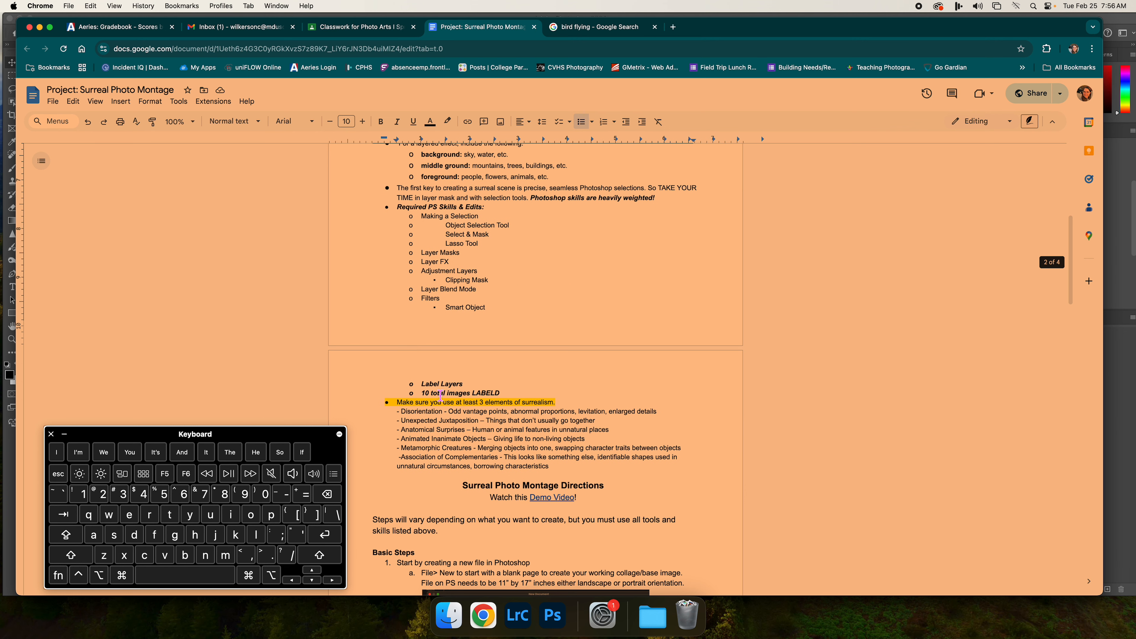
{"action": "left_click_drag", "start_coordinate": [427, 402], "coordinate": [582, 406]}
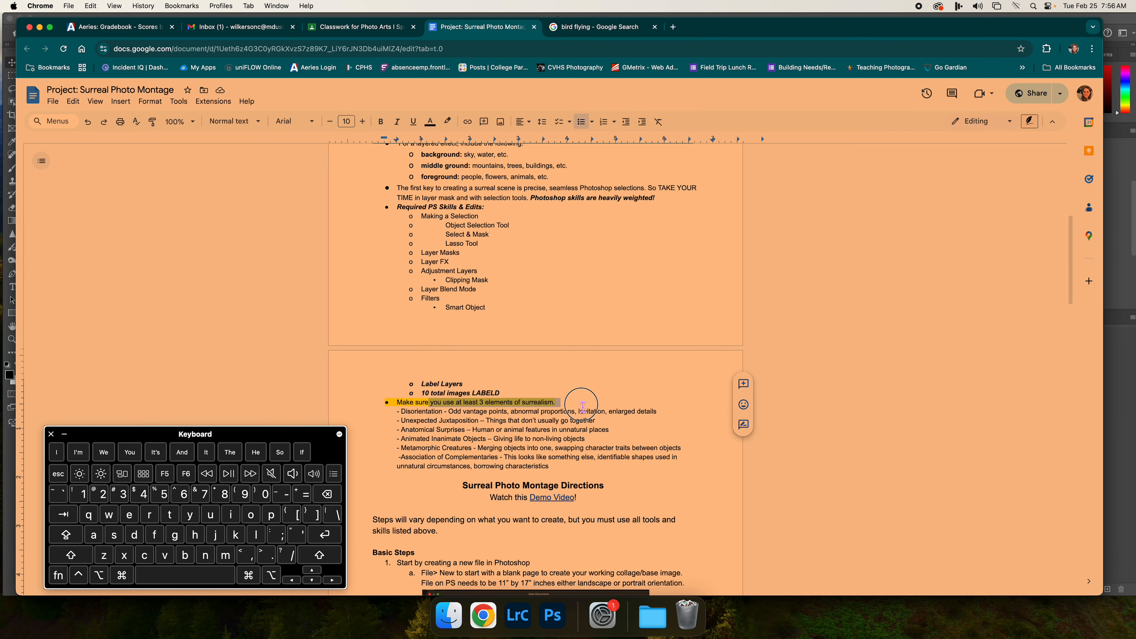
{"action": "scroll", "coordinate": [572, 403], "scroll_direction": "down", "scroll_amount": 9}
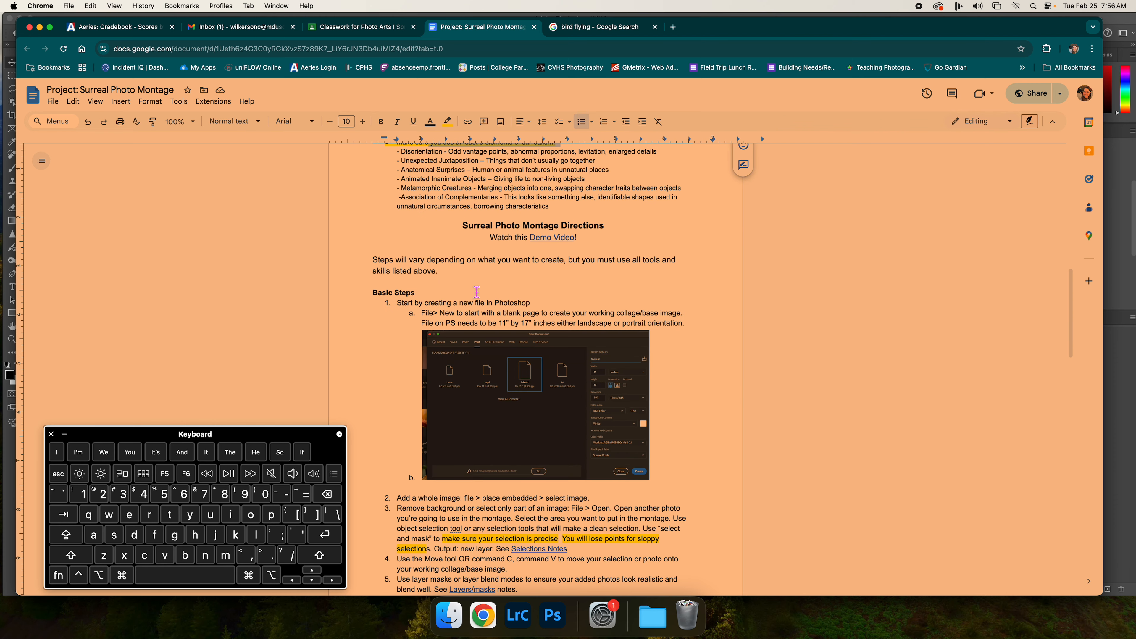
Step: Switch to Photoshop and start a new document using the Tabloid print preset, 11 x 17 in at 300 ppi
{"action": "left_click", "coordinate": [552, 615]}
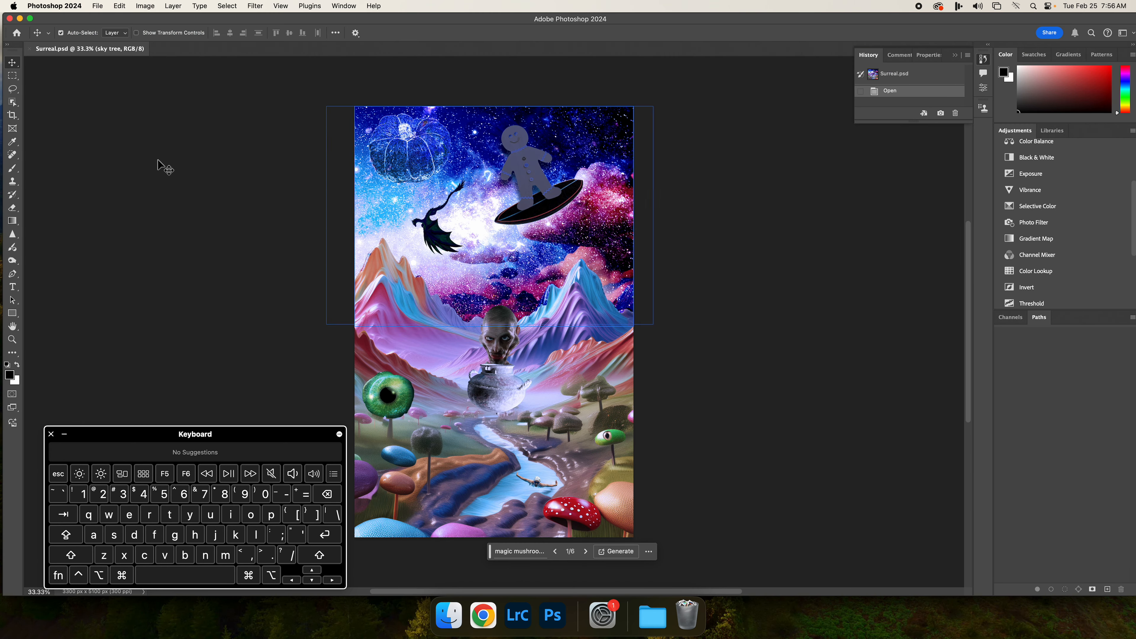
{"action": "left_click", "coordinate": [17, 34]}
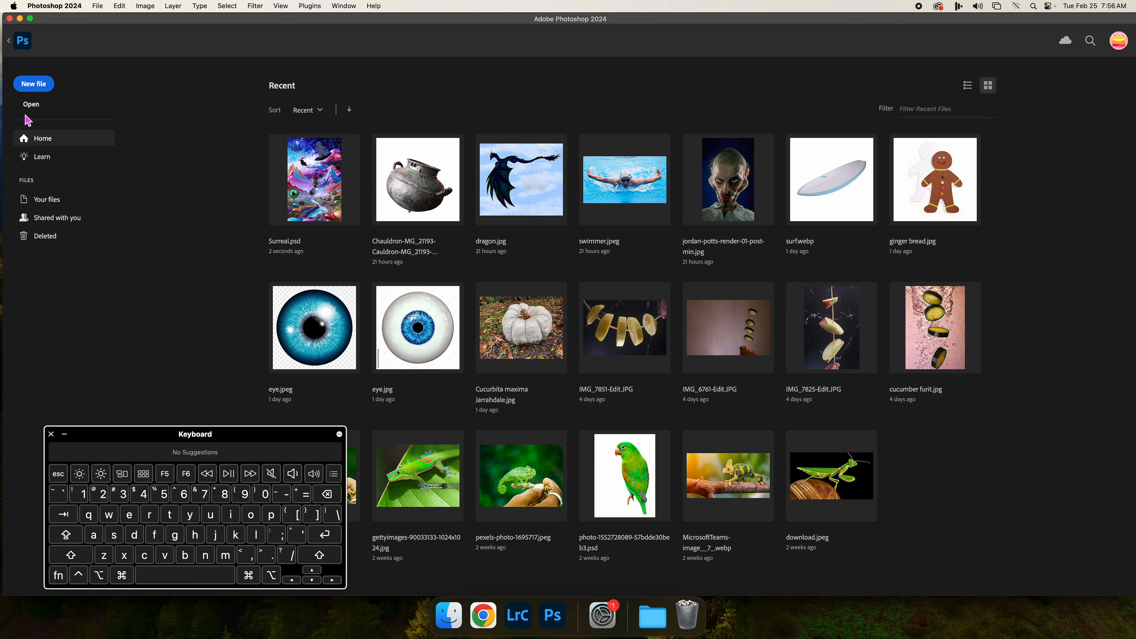
{"action": "left_click", "coordinate": [35, 89]}
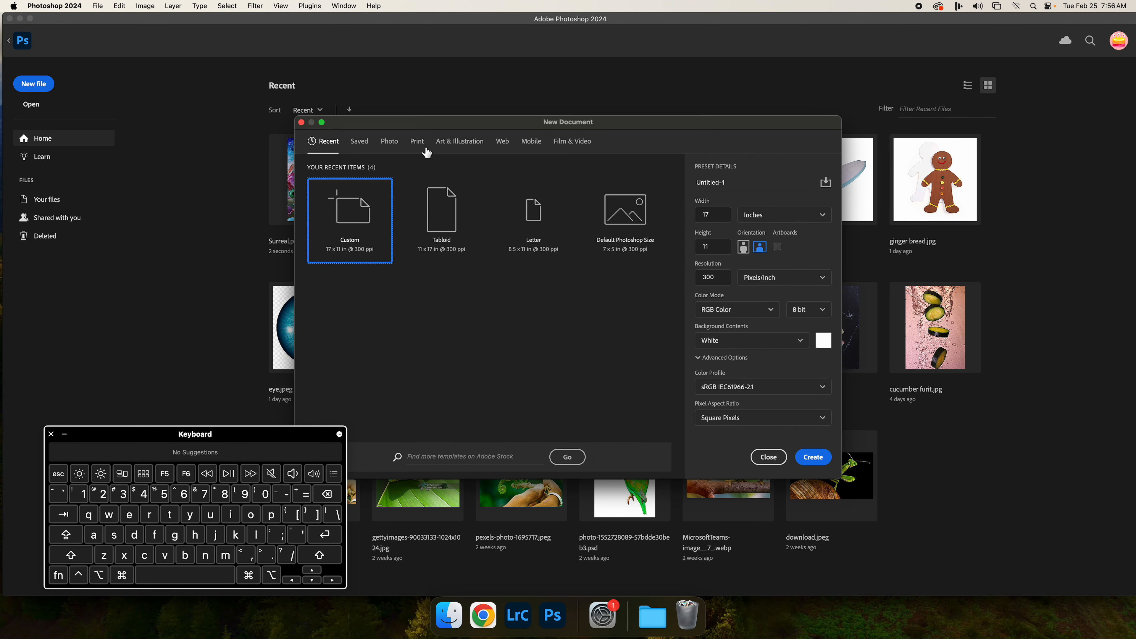
{"action": "left_click", "coordinate": [417, 142]}
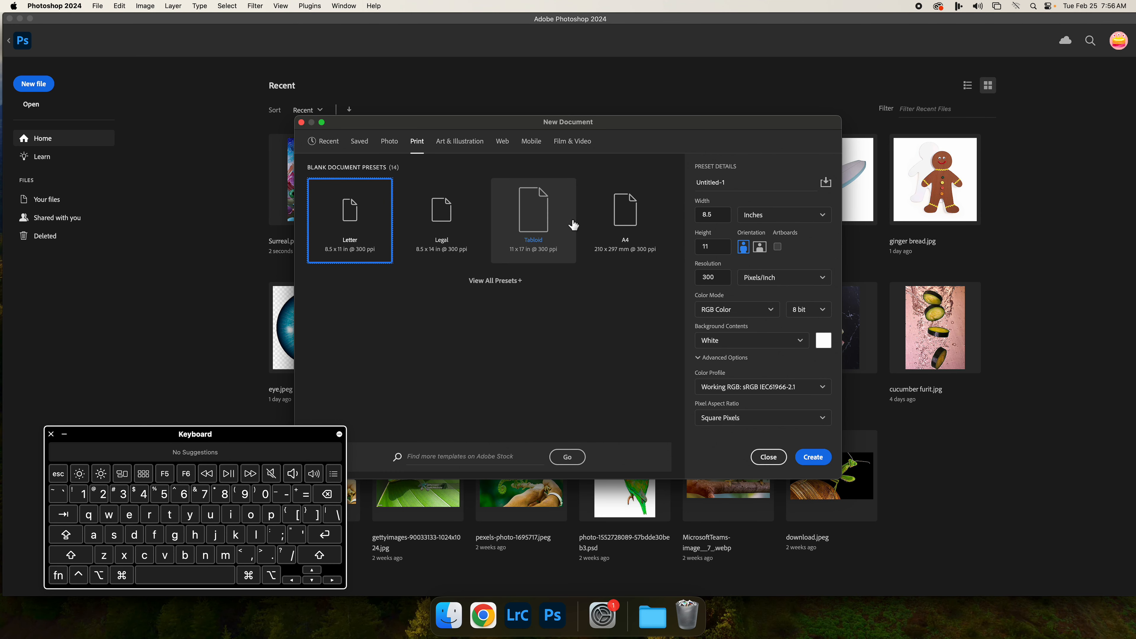
{"action": "left_click", "coordinate": [541, 231]}
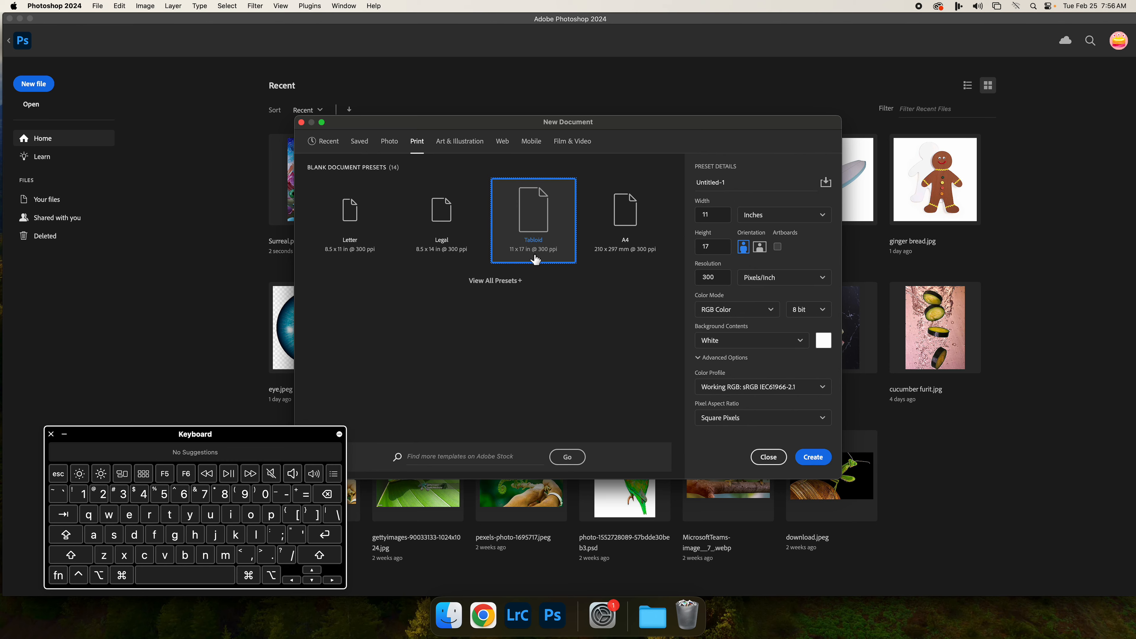
Step: Set the new document to landscape orientation, name it Surreal and create it
{"action": "left_click", "coordinate": [760, 247]}
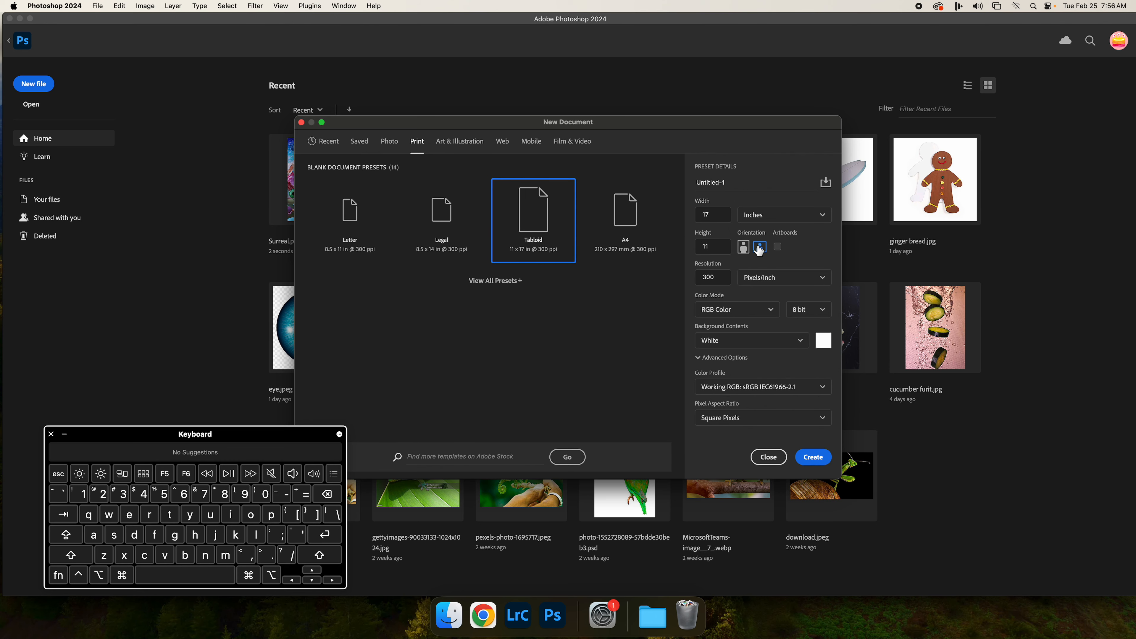
{"action": "left_click", "coordinate": [743, 247]}
{"action": "left_click", "coordinate": [760, 247]}
{"action": "left_click", "coordinate": [744, 187]}
{"action": "type", "text": "Surreal"}
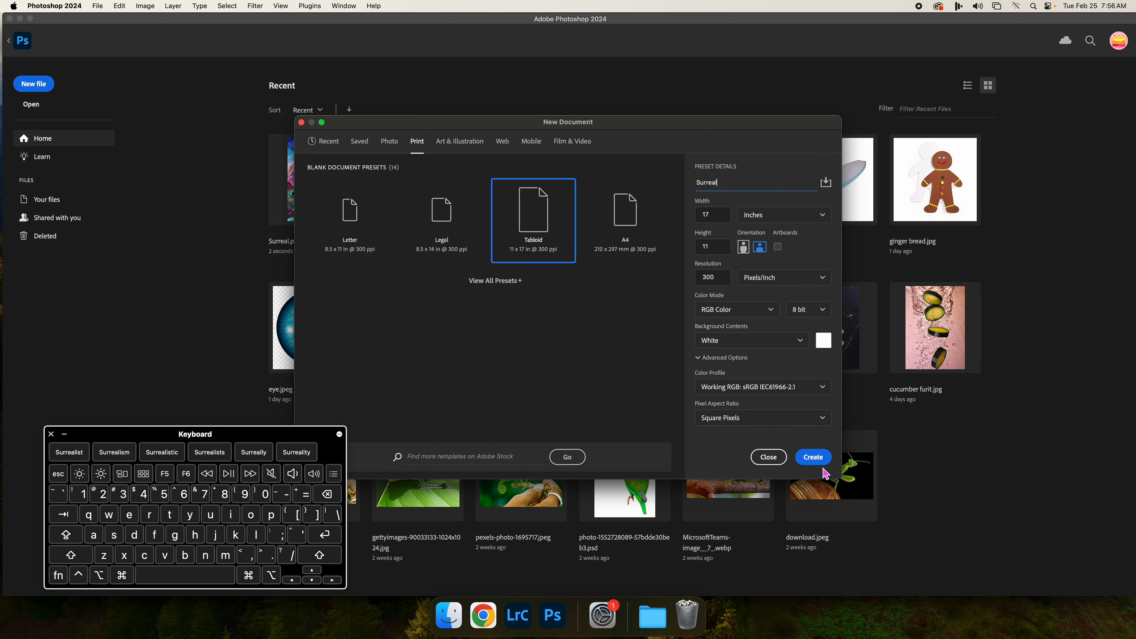
{"action": "left_click", "coordinate": [816, 459]}
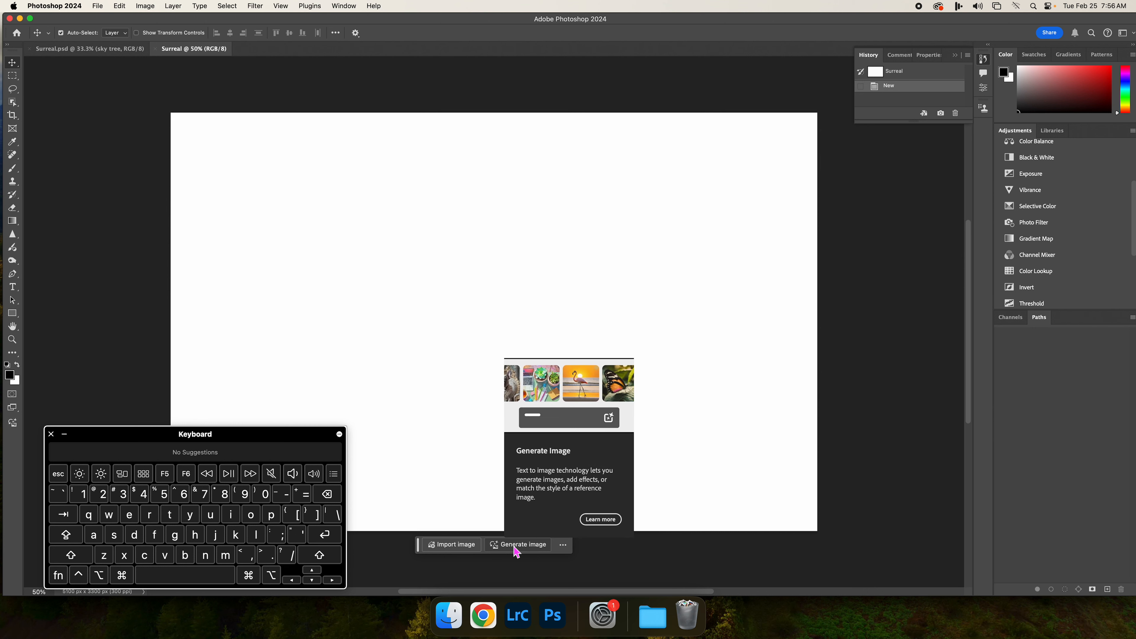
{"action": "left_click", "coordinate": [119, 6]}
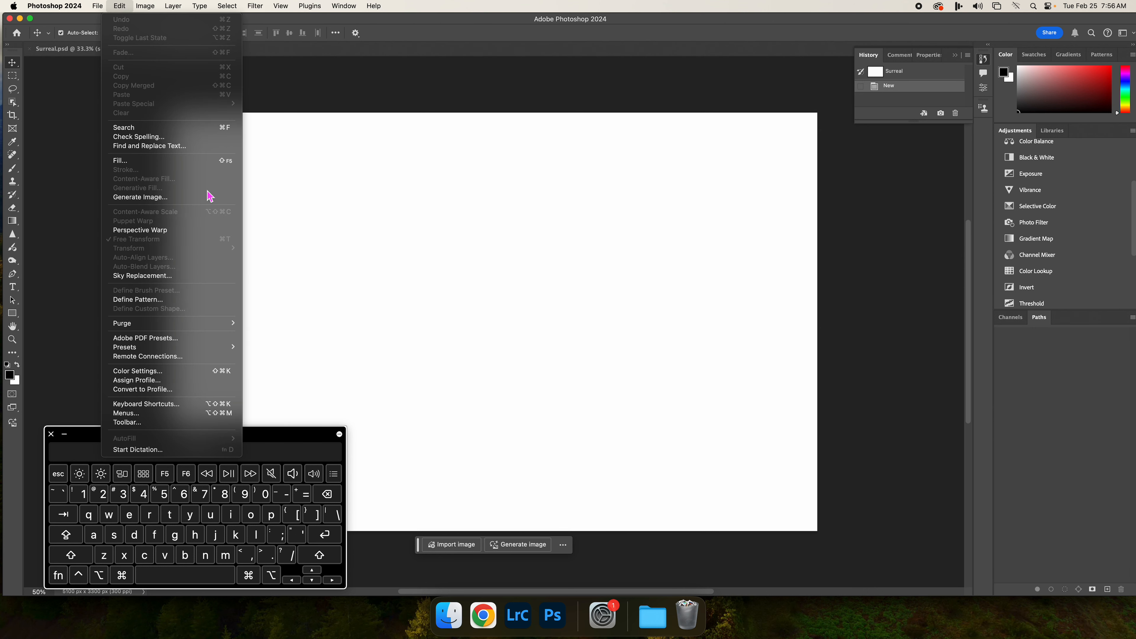
{"action": "left_click", "coordinate": [201, 198]}
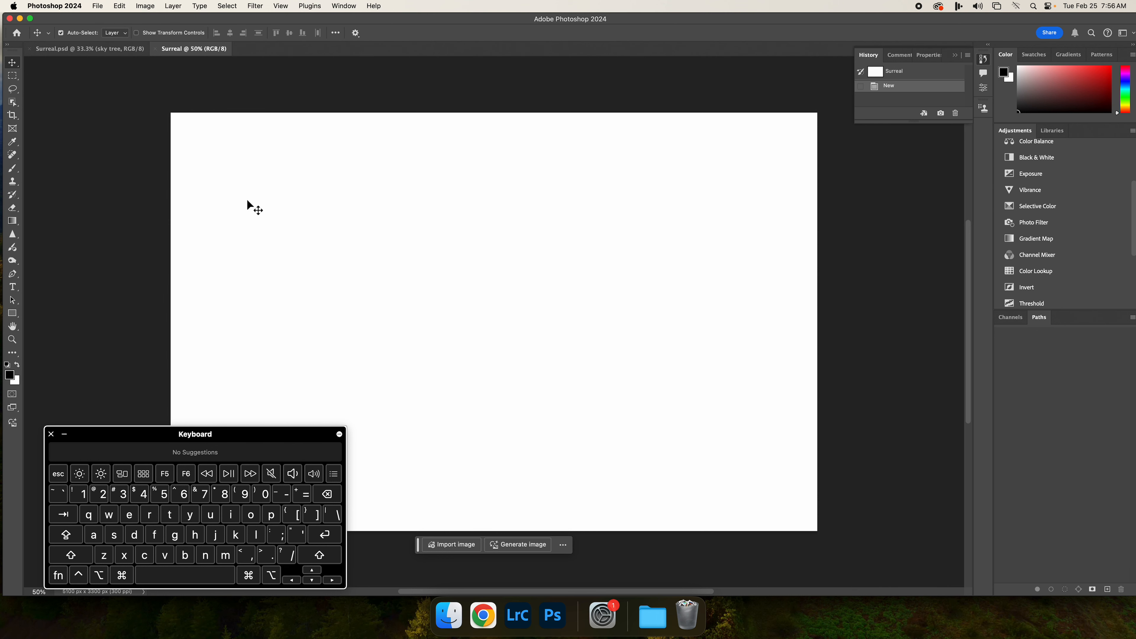
{"action": "key", "text": "super+a"}
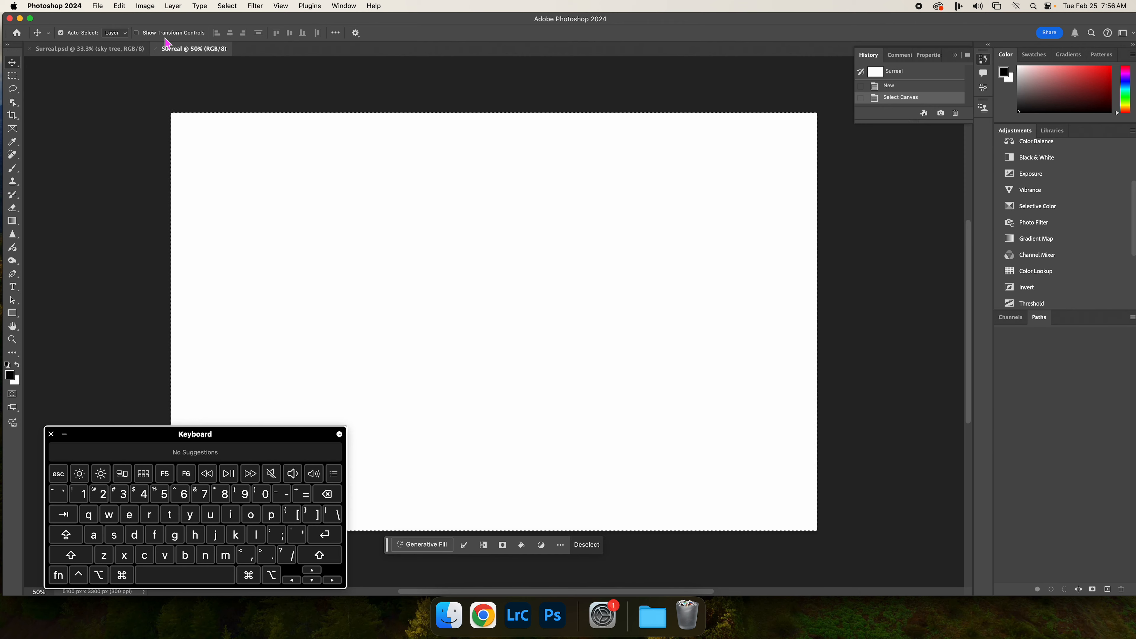
{"action": "left_click", "coordinate": [119, 6]}
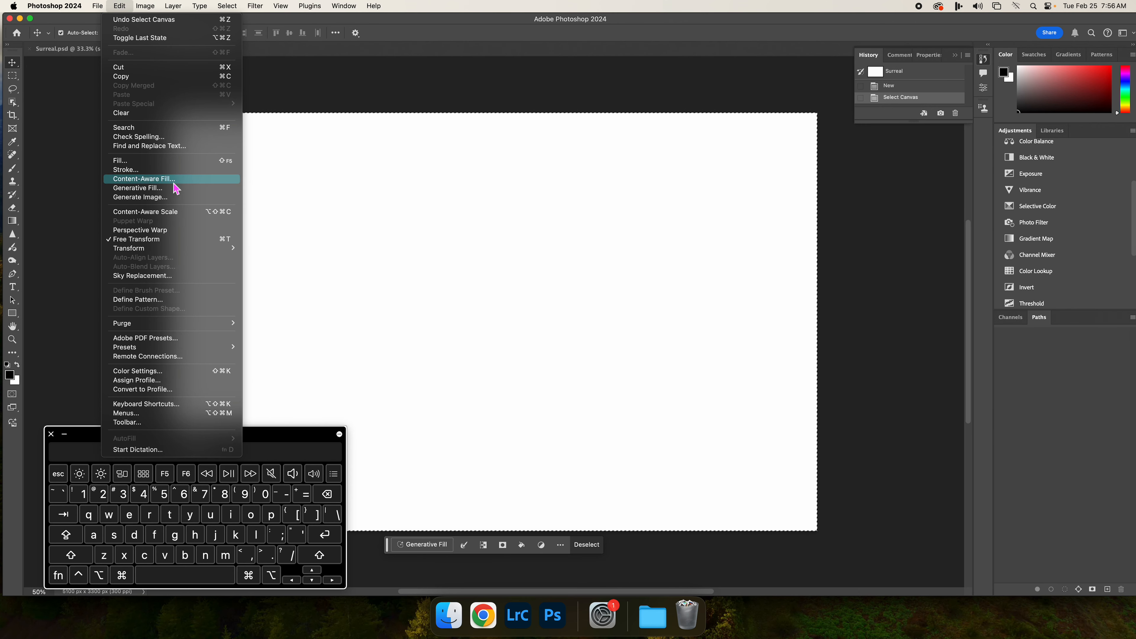
{"action": "left_click", "coordinate": [174, 193]}
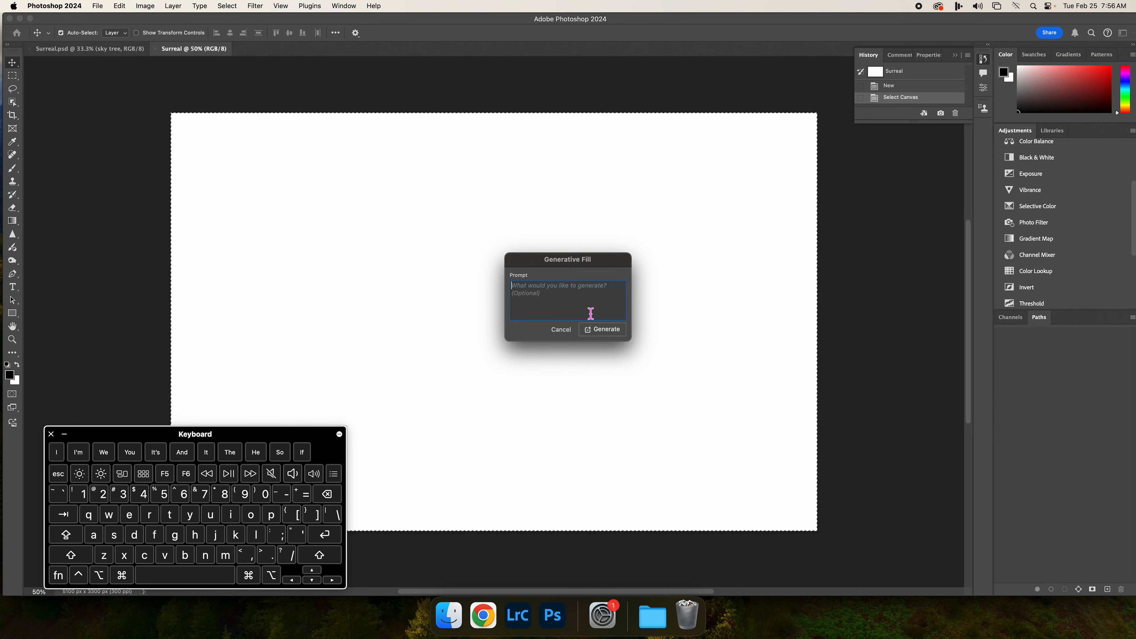
{"action": "left_click", "coordinate": [560, 327]}
{"action": "left_click", "coordinate": [585, 544]}
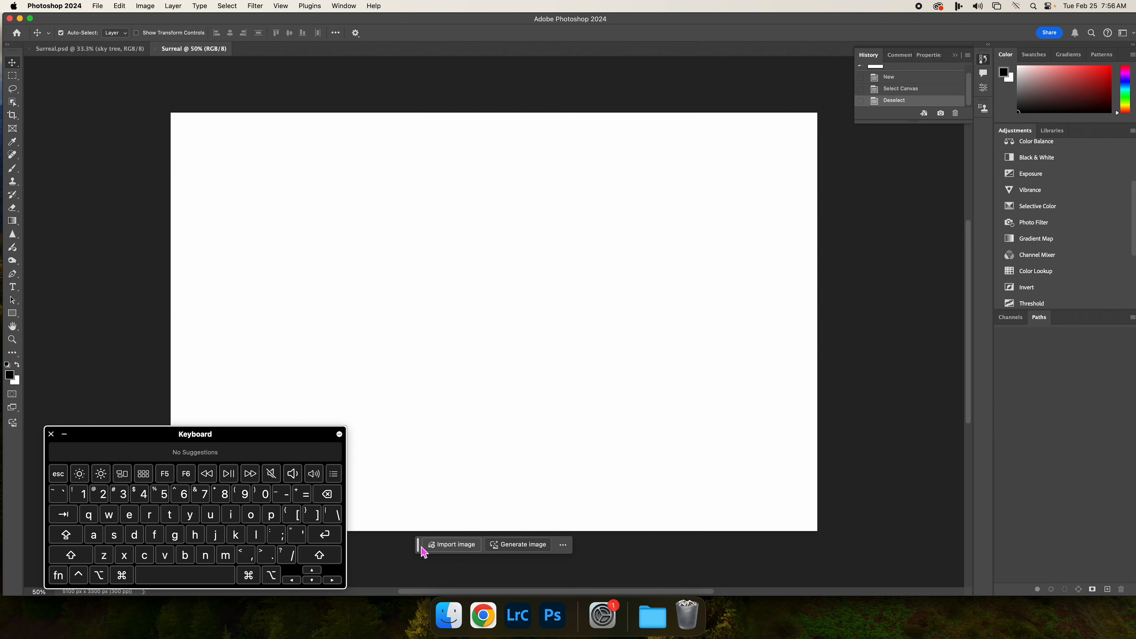
Step: Start Generate Image and enter the prompt "mountian over a lake with blue sky relfected in lake"
{"action": "left_click", "coordinate": [519, 544]}
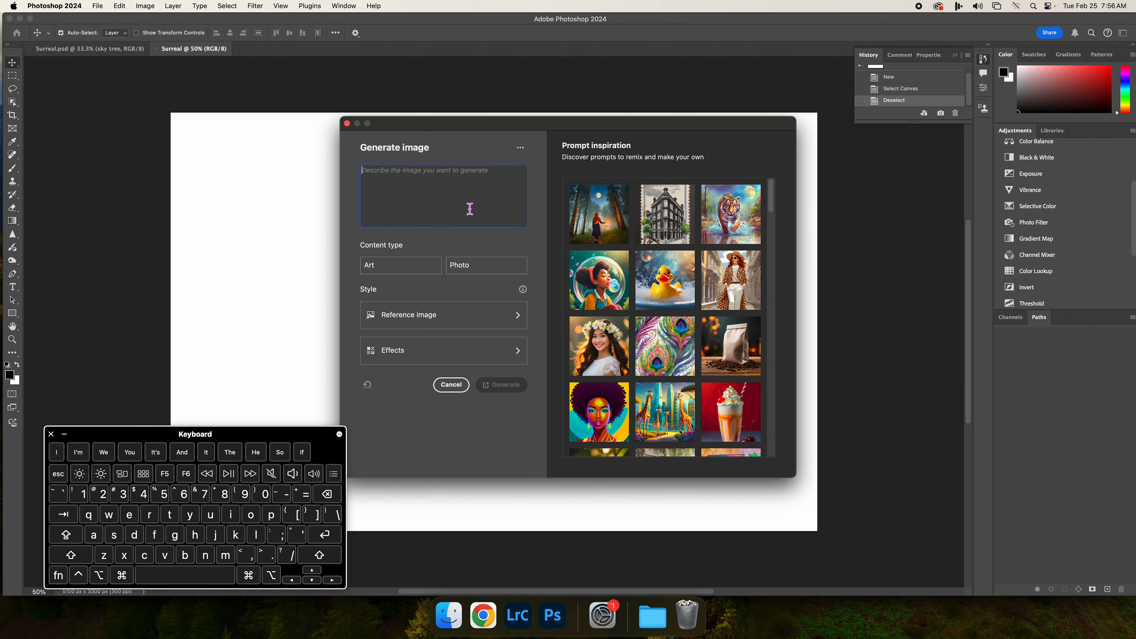
{"action": "type", "text": "m"}
{"action": "key", "text": "BackSpace"}
{"action": "type", "text": "mo"}
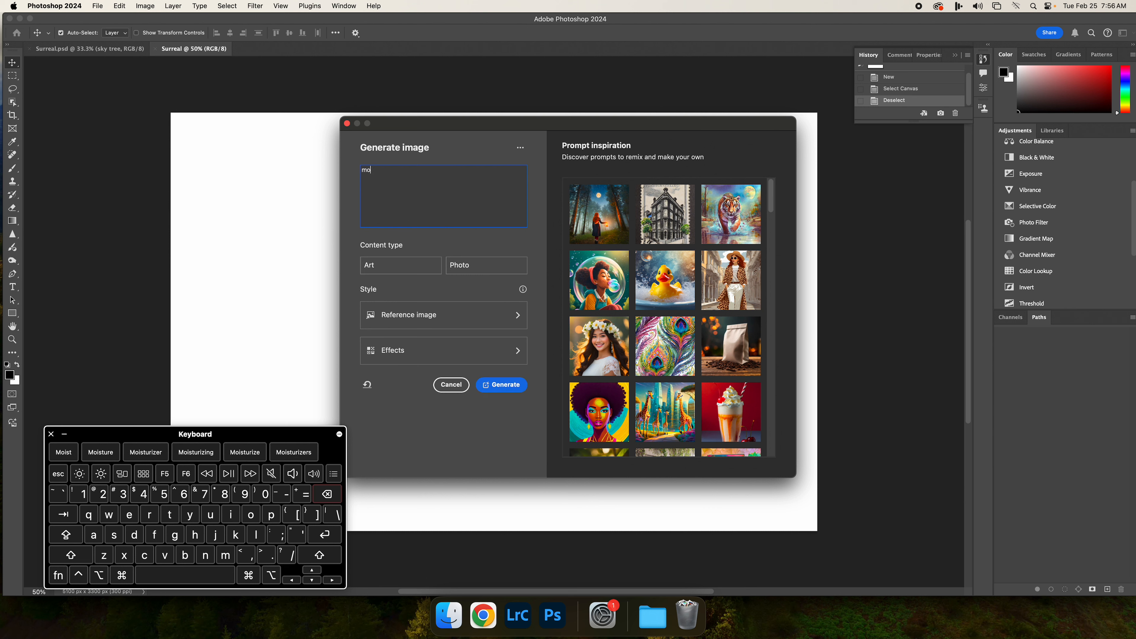
{"action": "type", "text": "untian"}
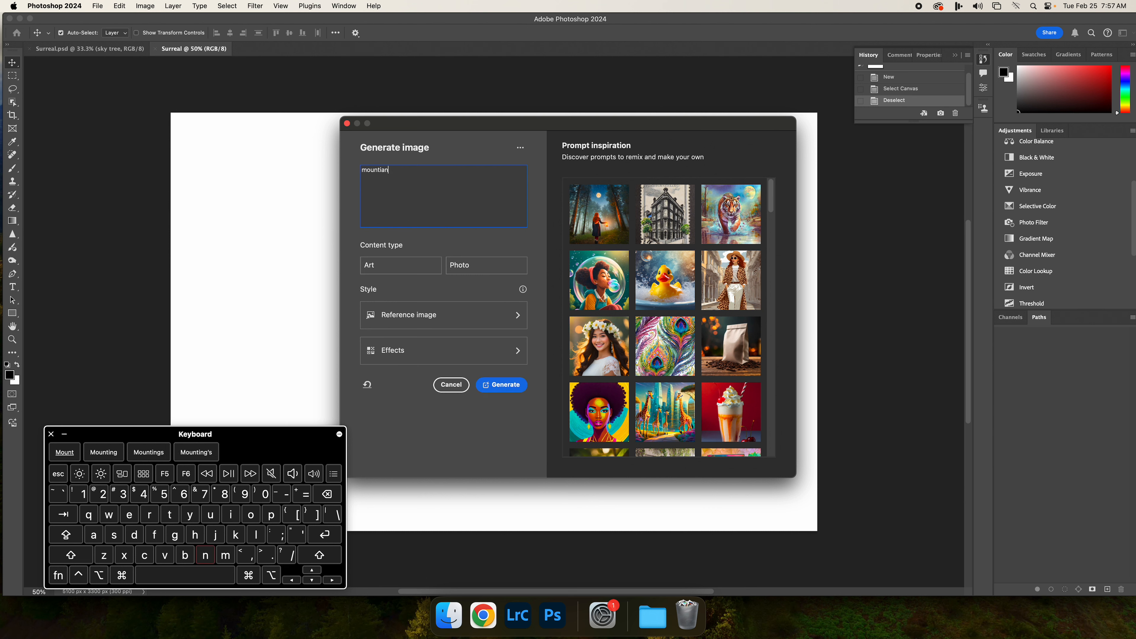
{"action": "type", "text": " over a lake"}
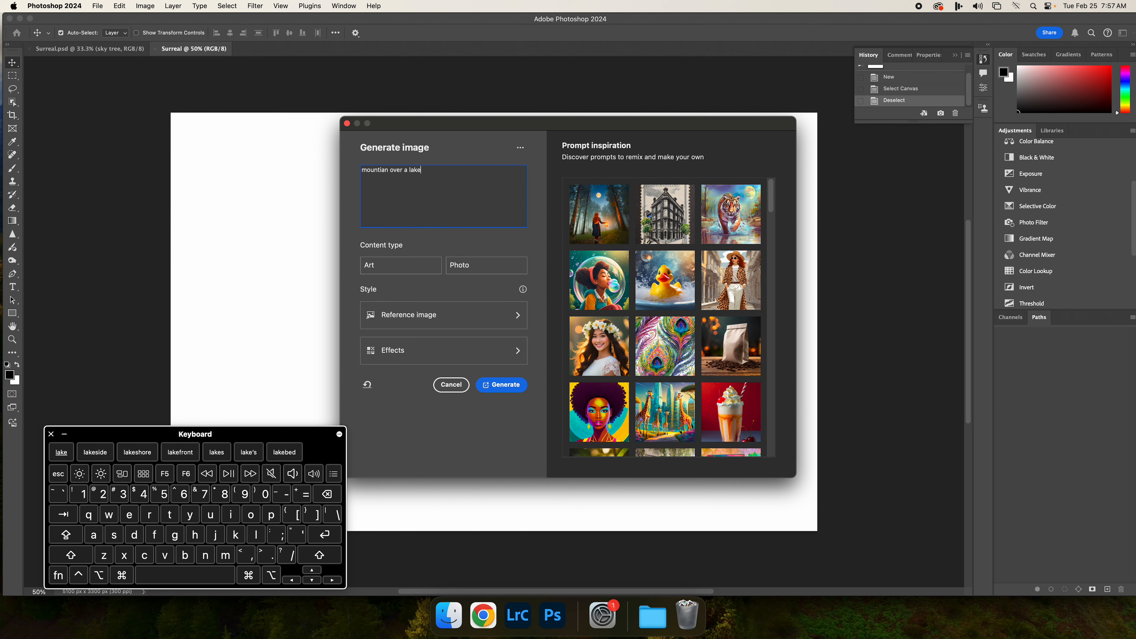
{"action": "type", "text": " with blue sky relfected in lake"}
Step: Replace the prompt with the fairy tale forest example featuring a small pink stream from the prompt inspiration gallery
{"action": "scroll", "coordinate": [750, 365], "scroll_direction": "down", "scroll_amount": 5}
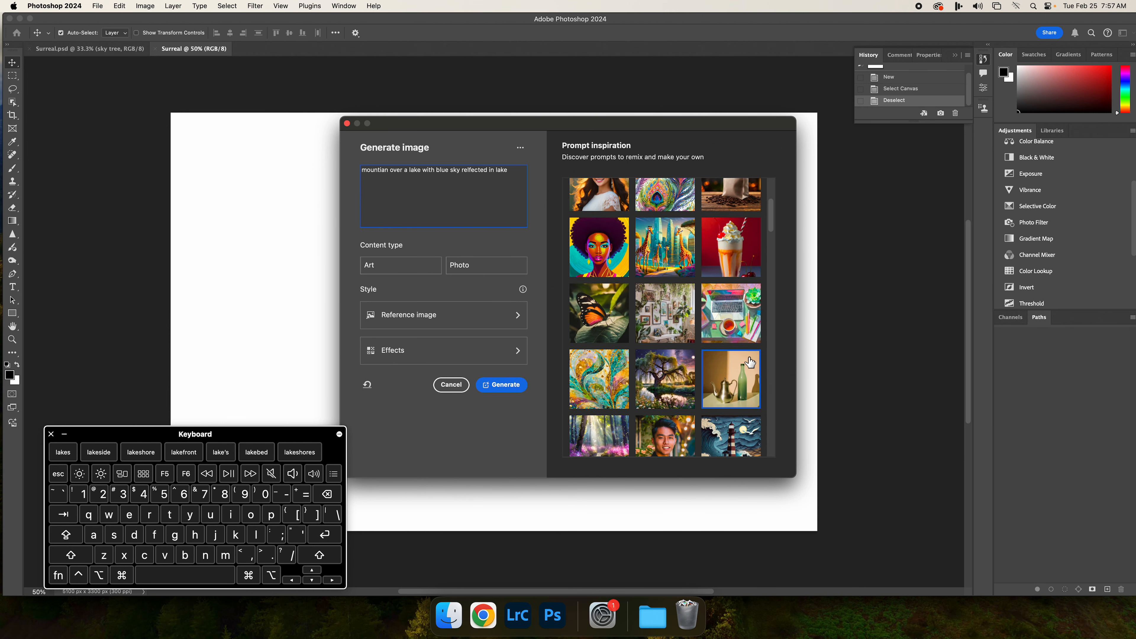
{"action": "scroll", "coordinate": [749, 364], "scroll_direction": "down", "scroll_amount": 5}
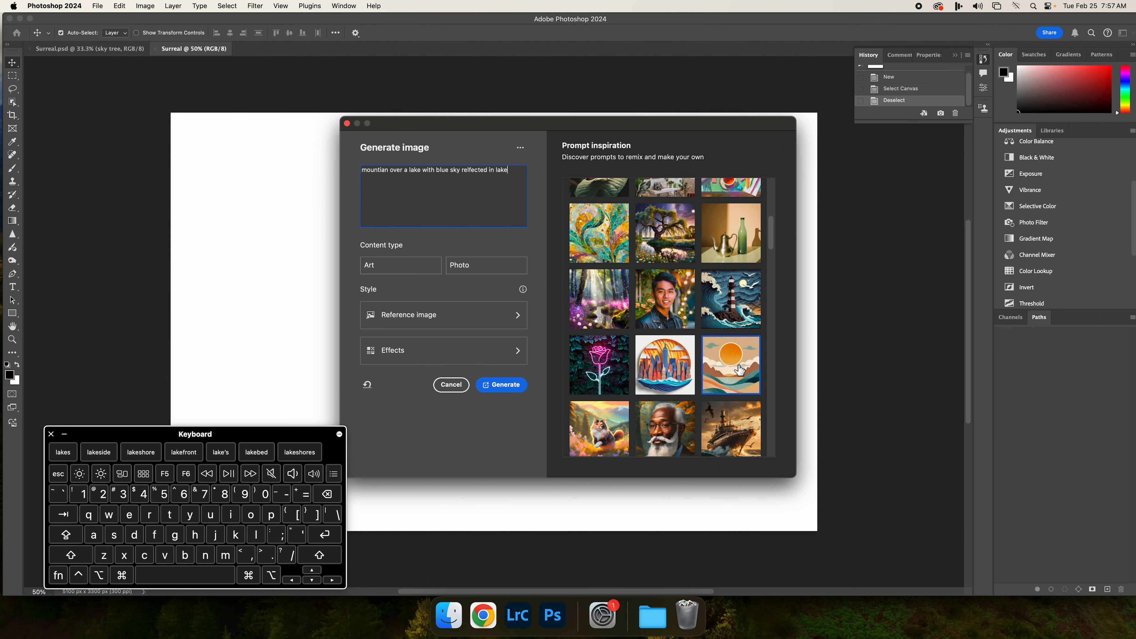
{"action": "left_click", "coordinate": [602, 310]}
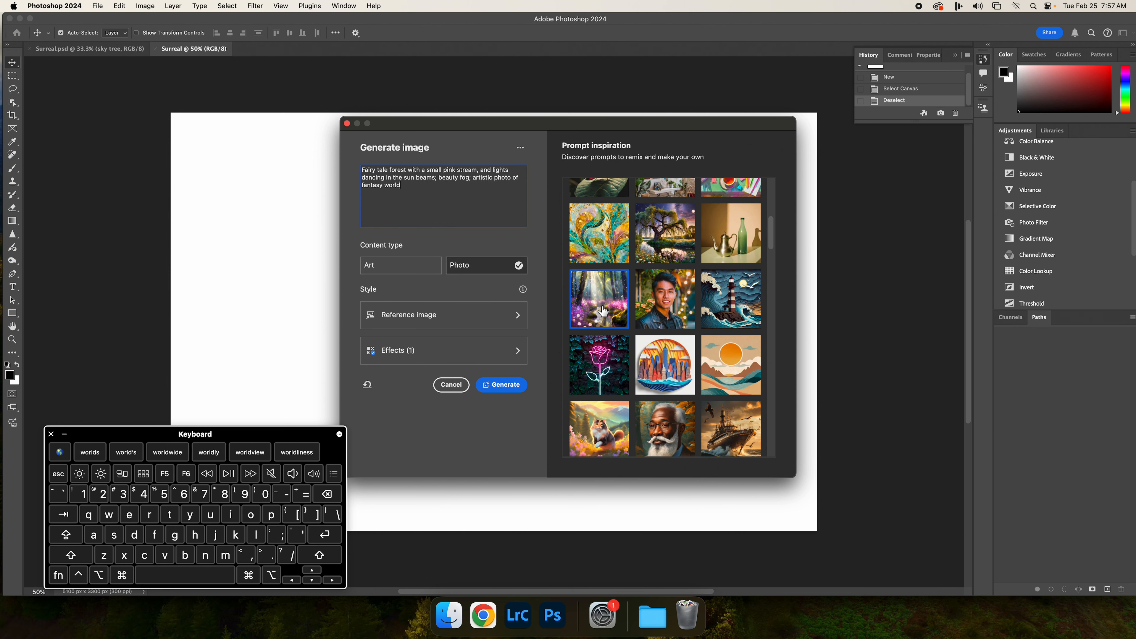
Step: Add the Surrealism style effect to the fairy tale forest prompt and generate the image
{"action": "left_click", "coordinate": [511, 350]}
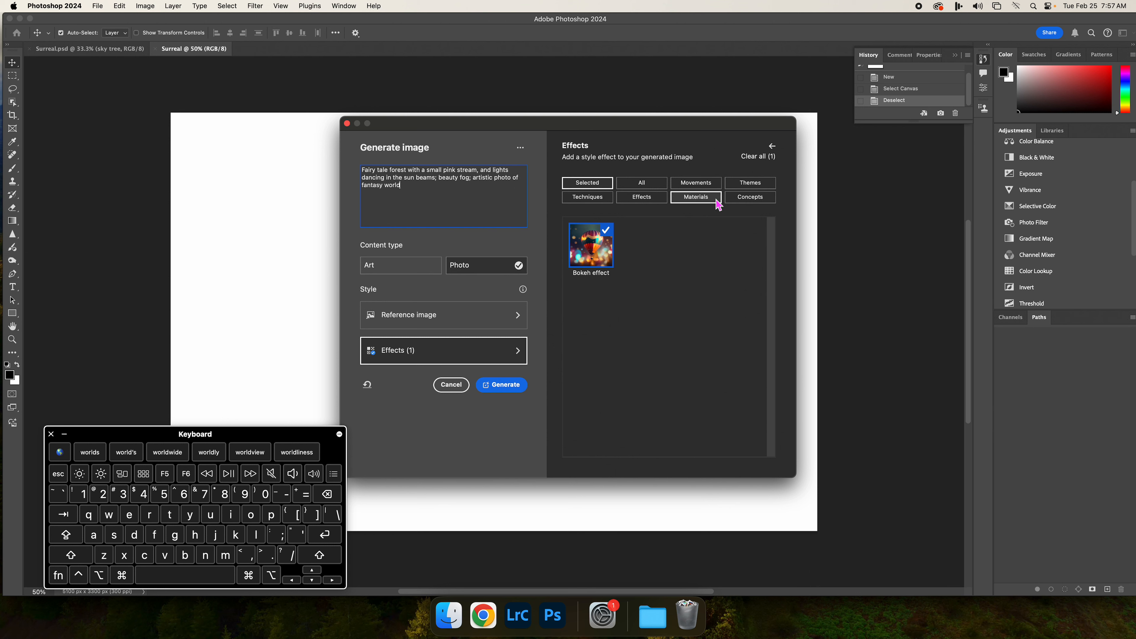
{"action": "left_click", "coordinate": [766, 204]}
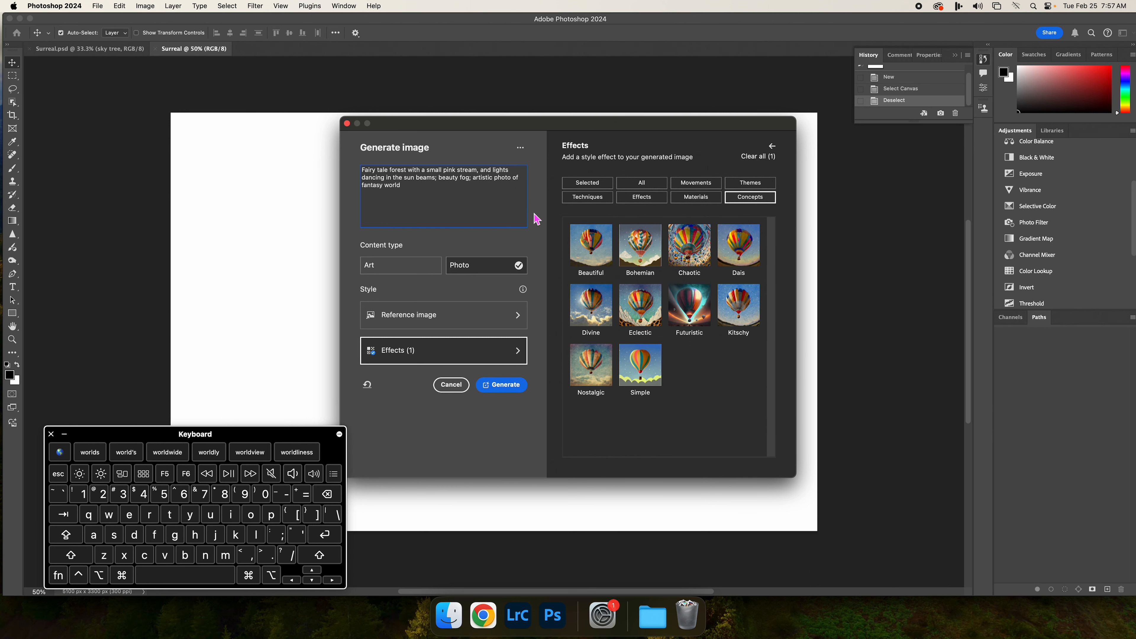
{"action": "left_click", "coordinate": [591, 185]}
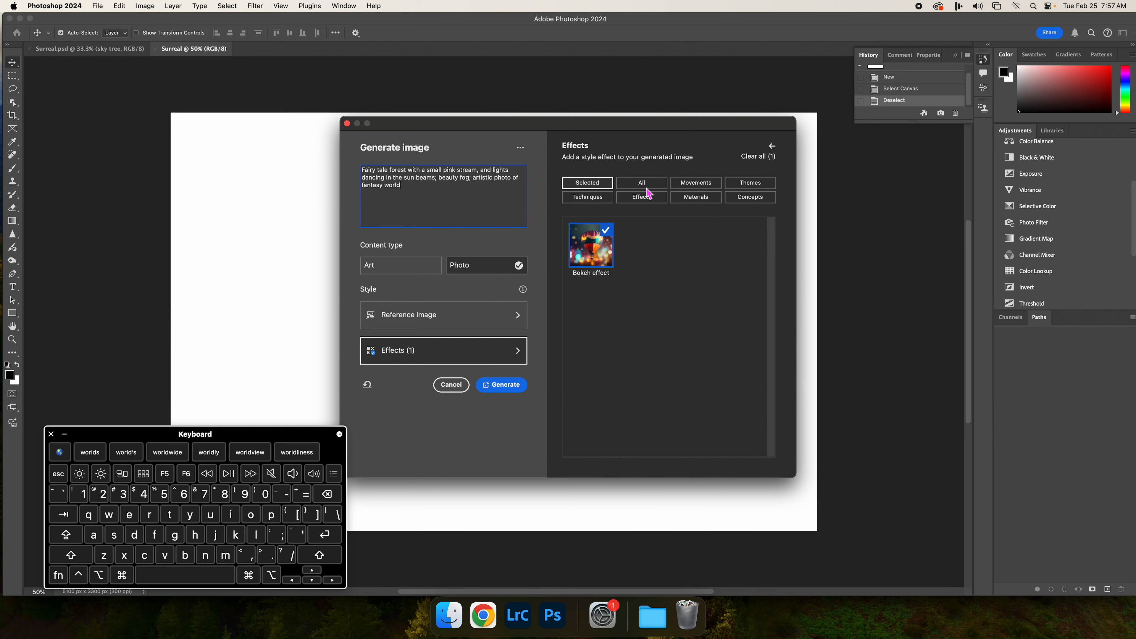
{"action": "left_click", "coordinate": [636, 183]}
{"action": "left_click_drag", "start_coordinate": [769, 224], "coordinate": [786, 420]}
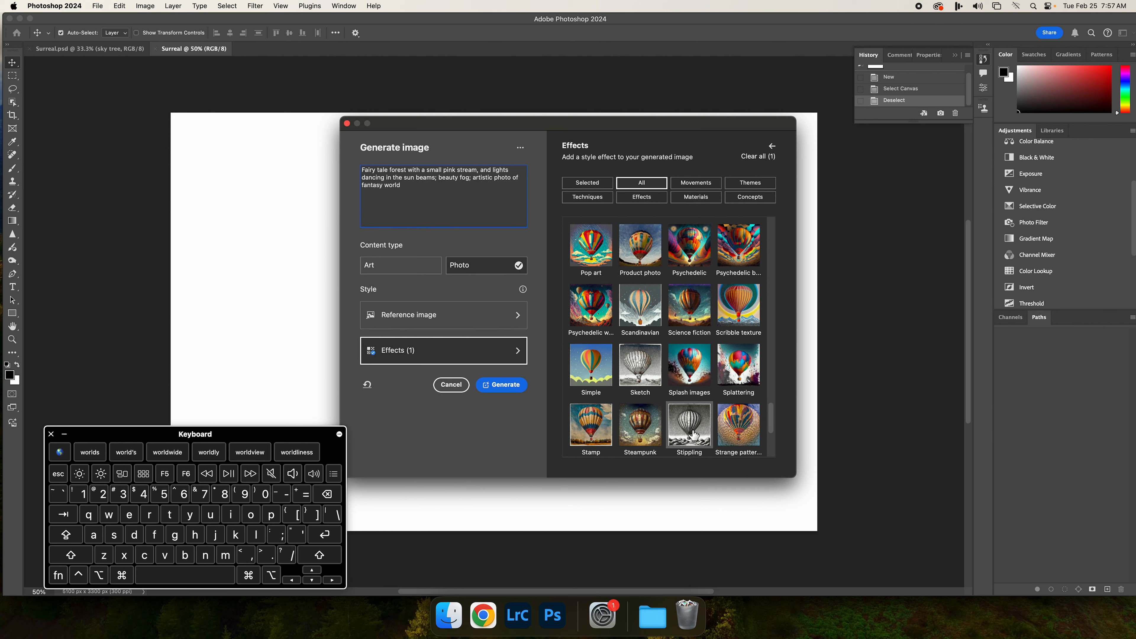
{"action": "scroll", "coordinate": [729, 424], "scroll_direction": "down", "scroll_amount": 3}
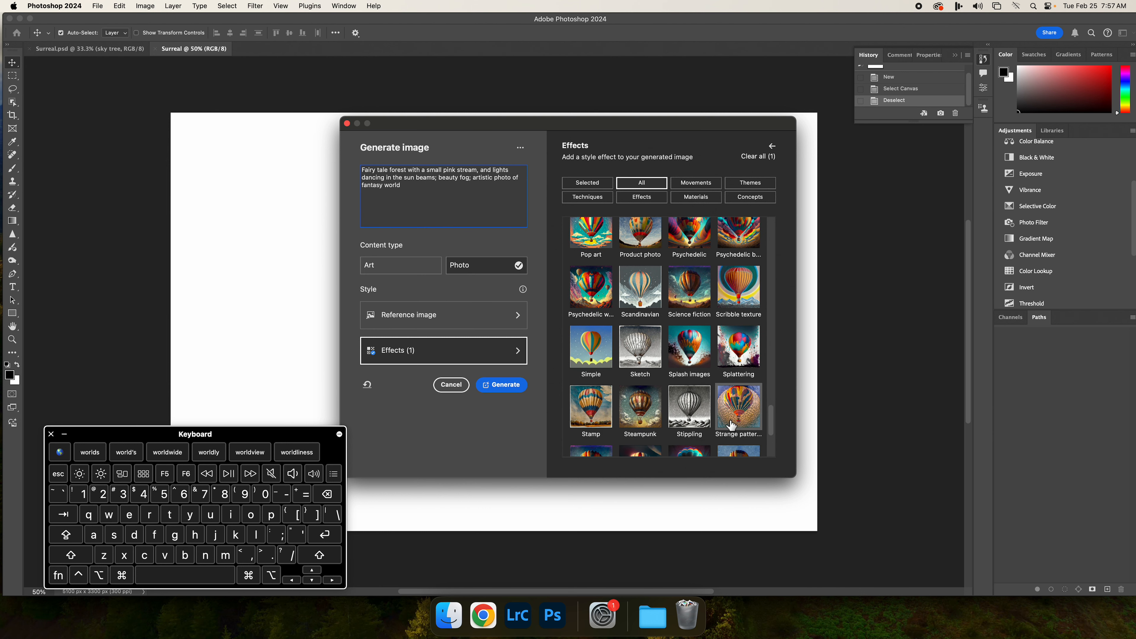
{"action": "left_click", "coordinate": [595, 411]}
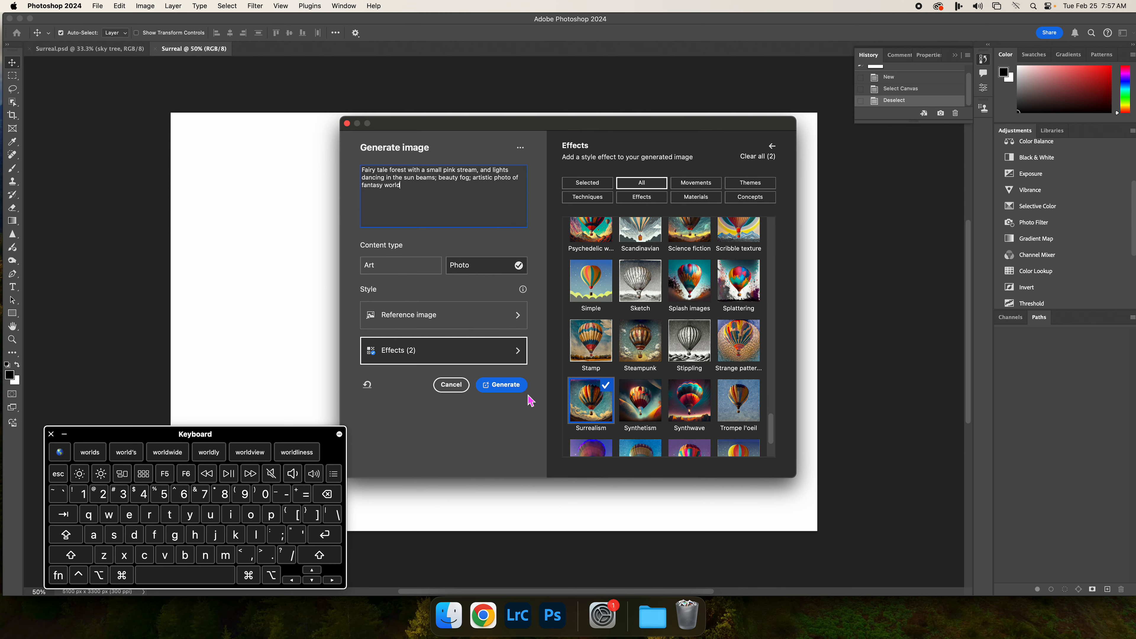
{"action": "left_click", "coordinate": [501, 385]}
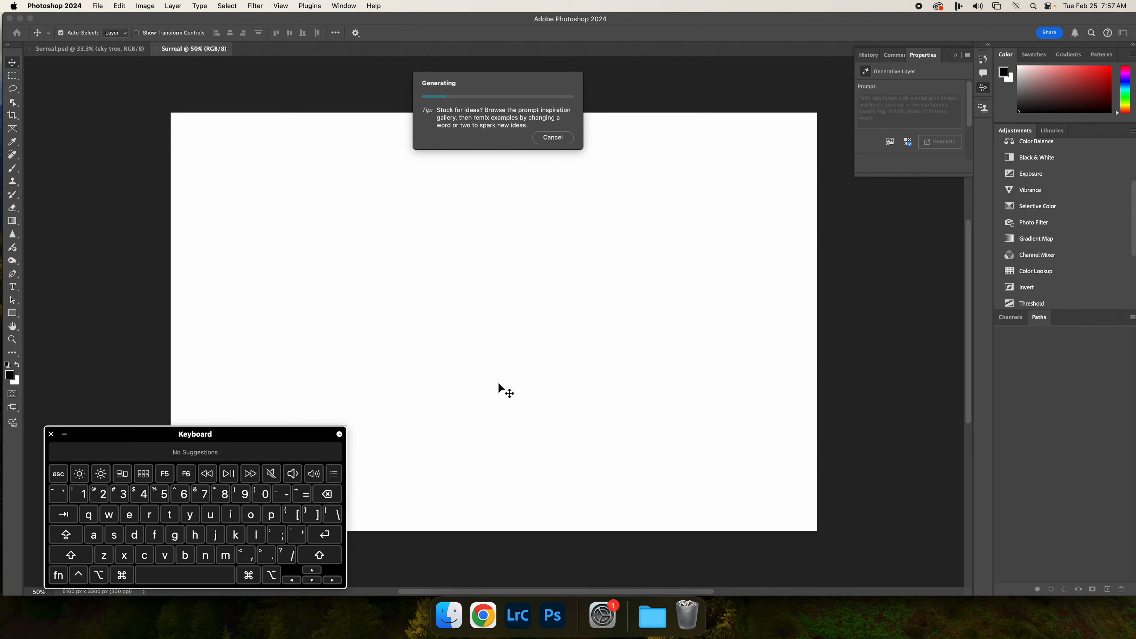
Step: Switch to Chrome and review the montage directions on placing whole images and opening photos to select only part of them
{"action": "left_click", "coordinate": [483, 615]}
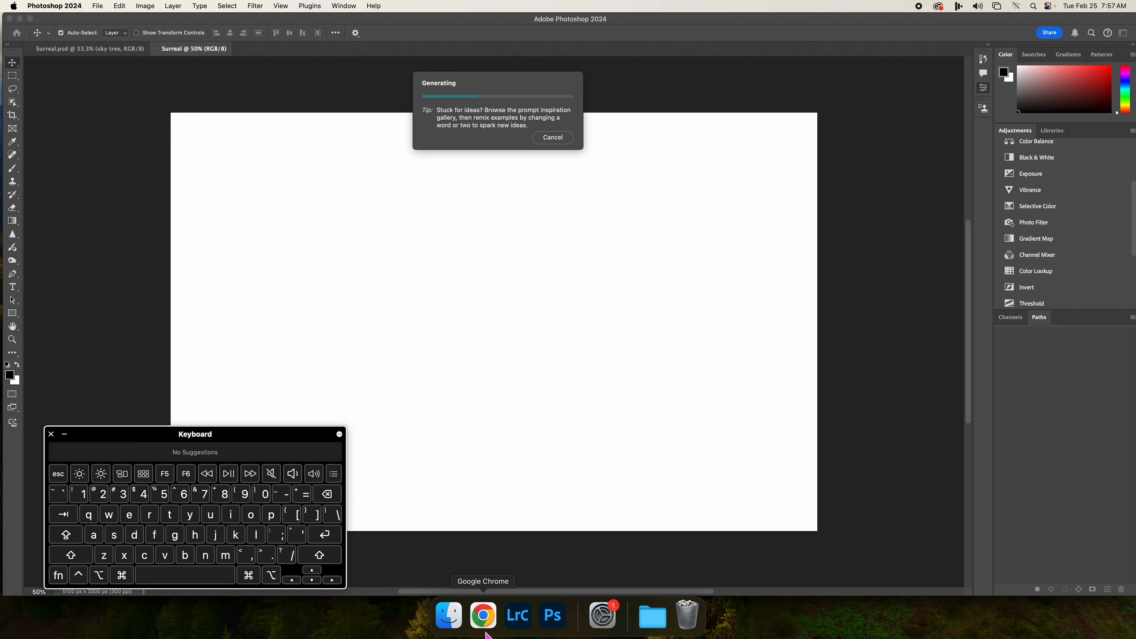
{"action": "scroll", "coordinate": [576, 436], "scroll_direction": "down", "scroll_amount": 4}
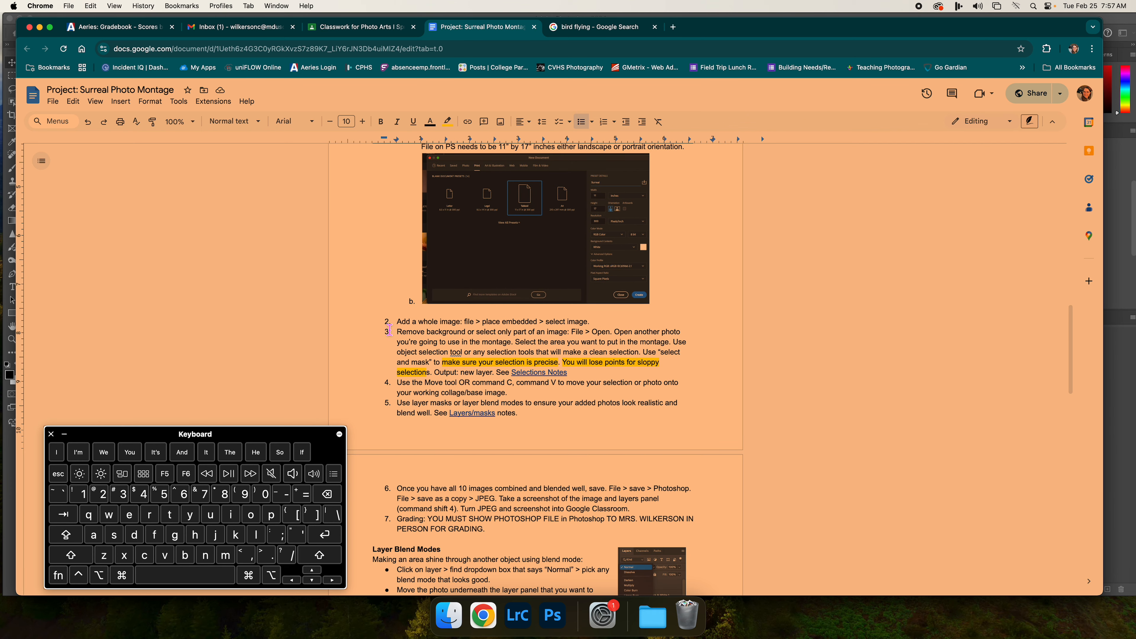
{"action": "left_click_drag", "start_coordinate": [398, 327], "coordinate": [584, 323]}
{"action": "left_click", "coordinate": [464, 323]}
{"action": "left_click_drag", "start_coordinate": [464, 323], "coordinate": [589, 325]}
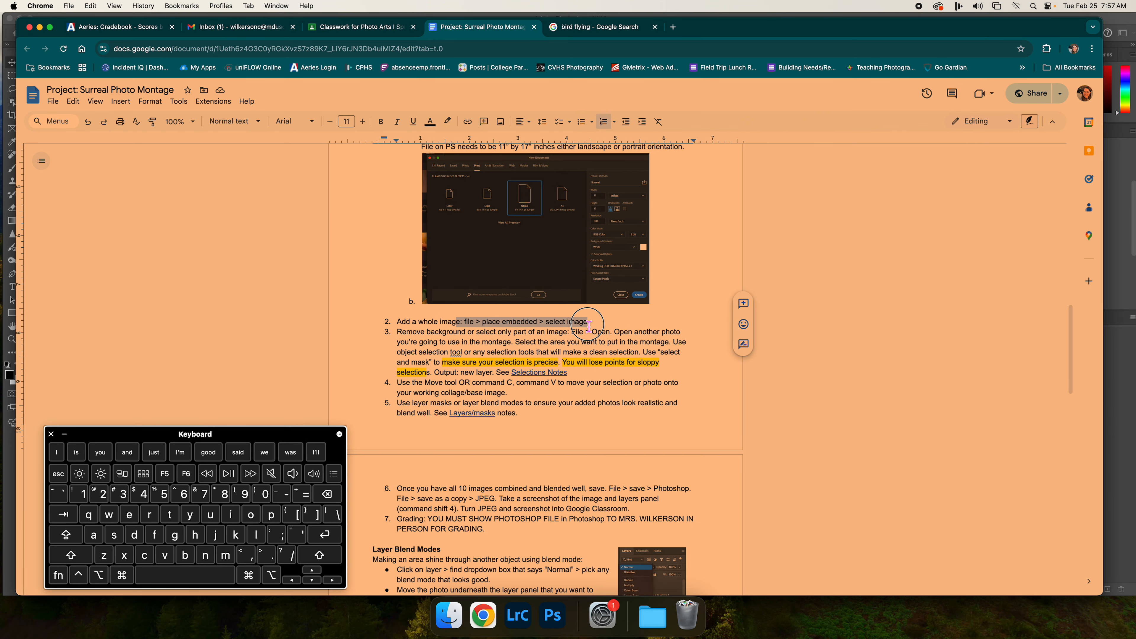
{"action": "left_click_drag", "start_coordinate": [438, 331], "coordinate": [614, 335]}
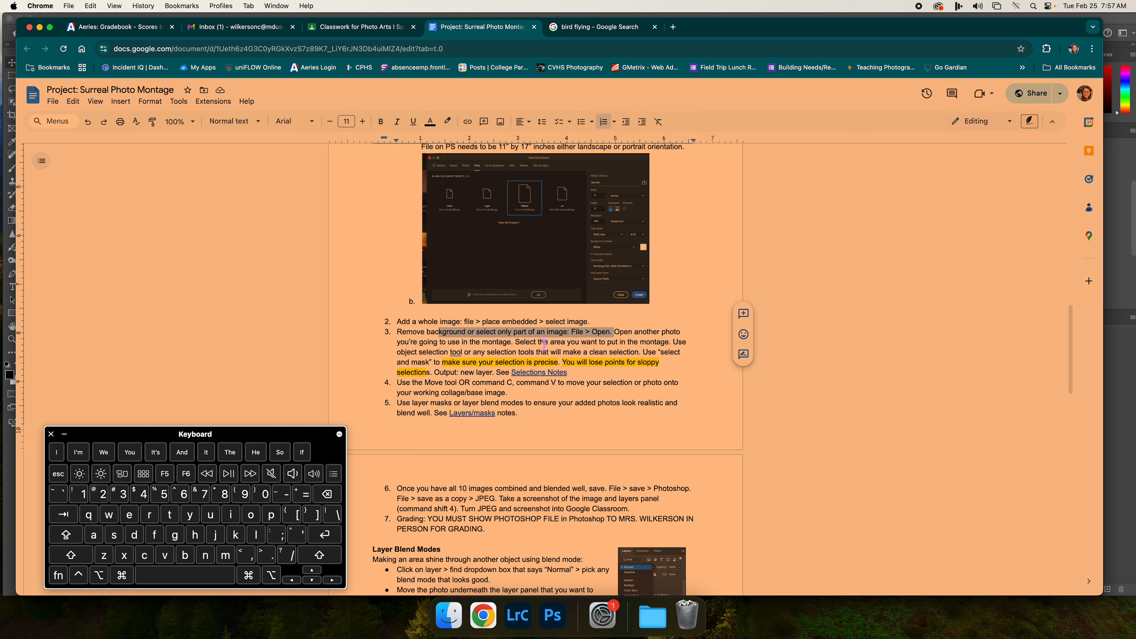
{"action": "left_click_drag", "start_coordinate": [571, 332], "coordinate": [612, 333]}
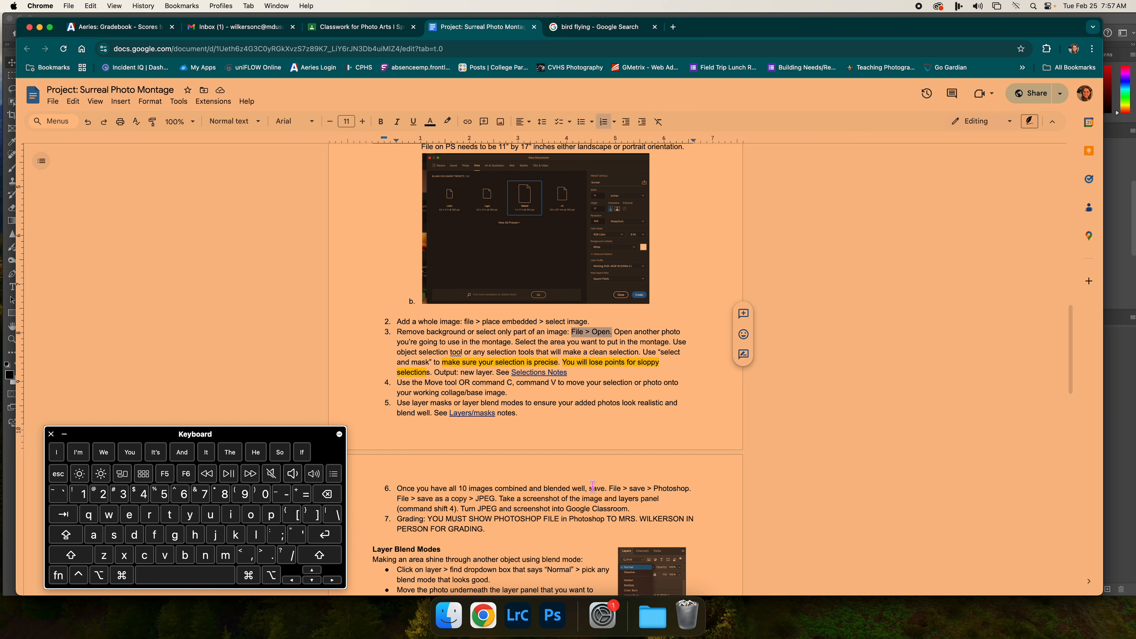
Step: Return to Photoshop, enlarge the generative layer's properties to show the variations, and preview the second and third forest images
{"action": "left_click", "coordinate": [553, 616]}
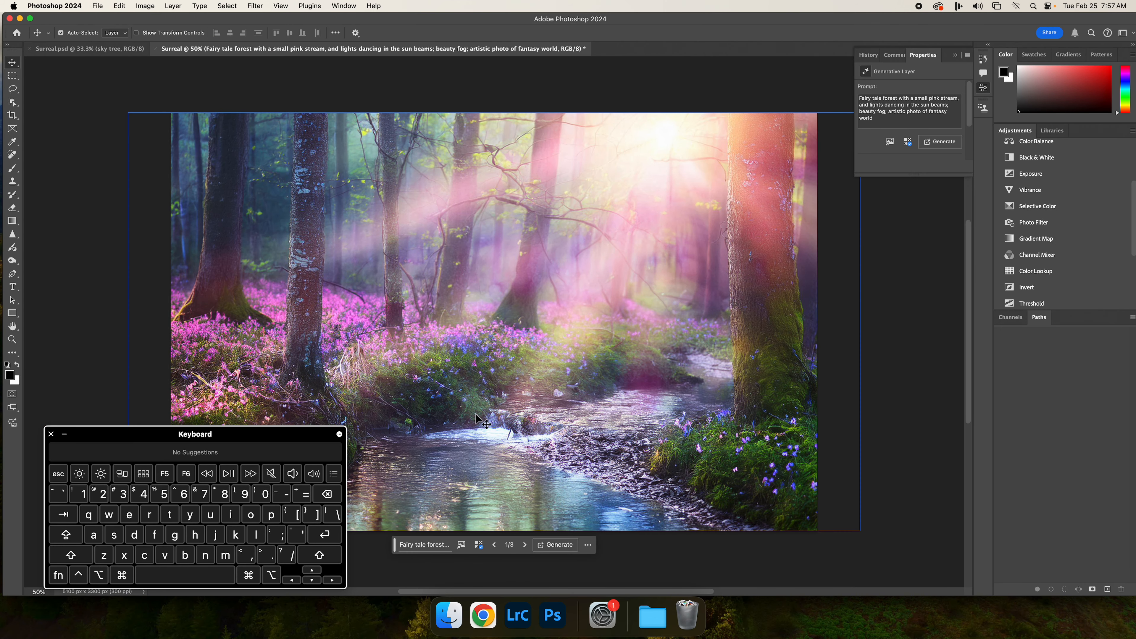
{"action": "left_click_drag", "start_coordinate": [932, 178], "coordinate": [930, 340]}
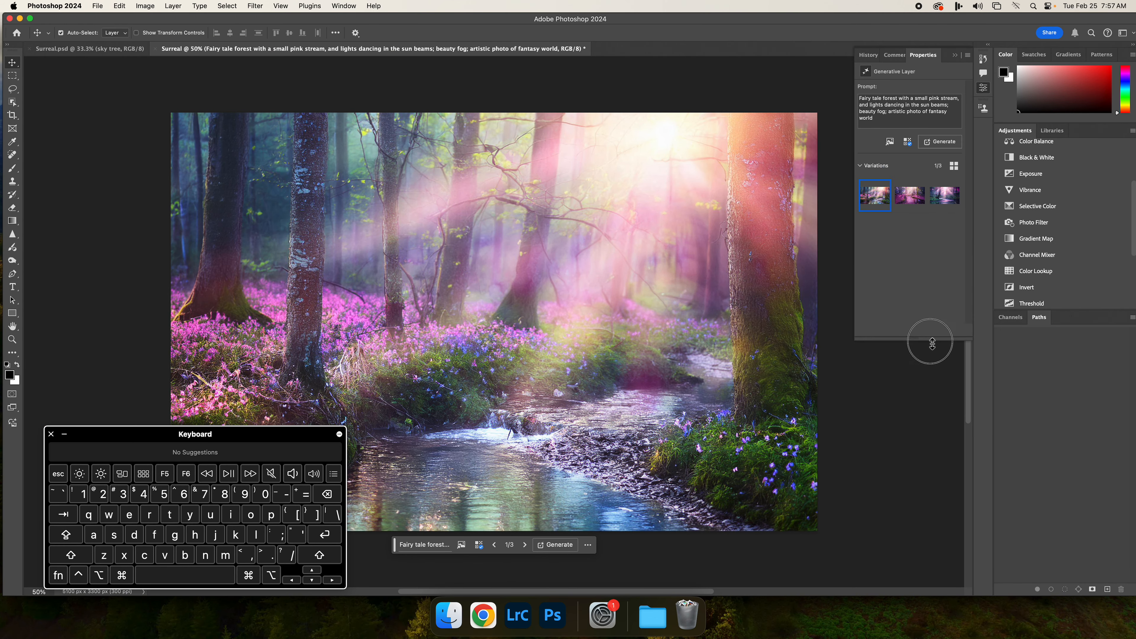
{"action": "left_click", "coordinate": [911, 195]}
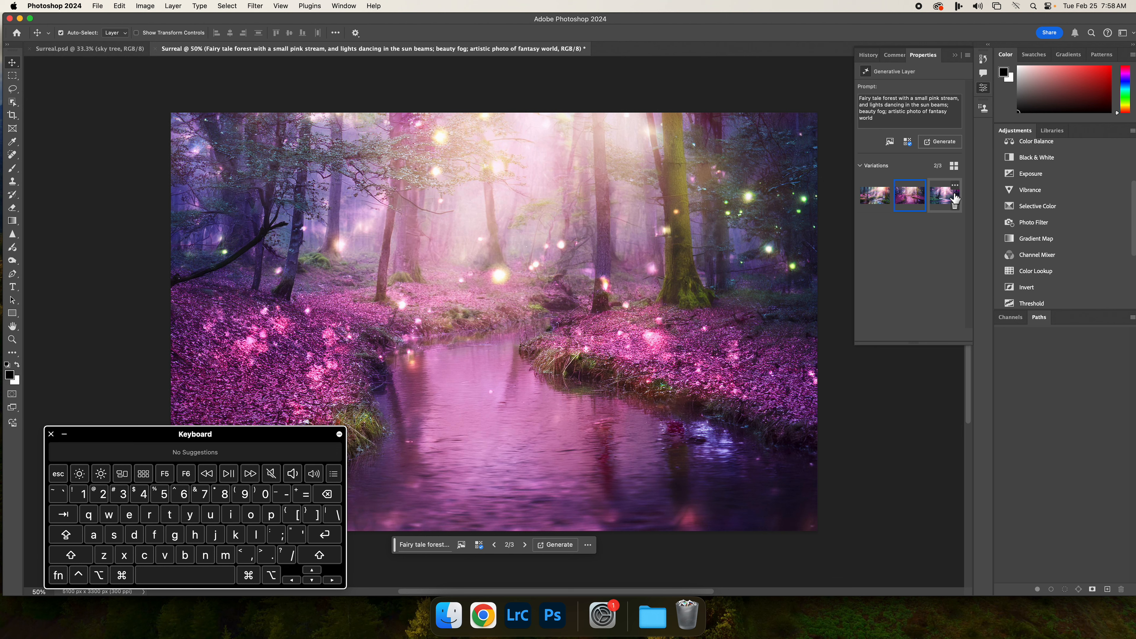
{"action": "left_click", "coordinate": [945, 196]}
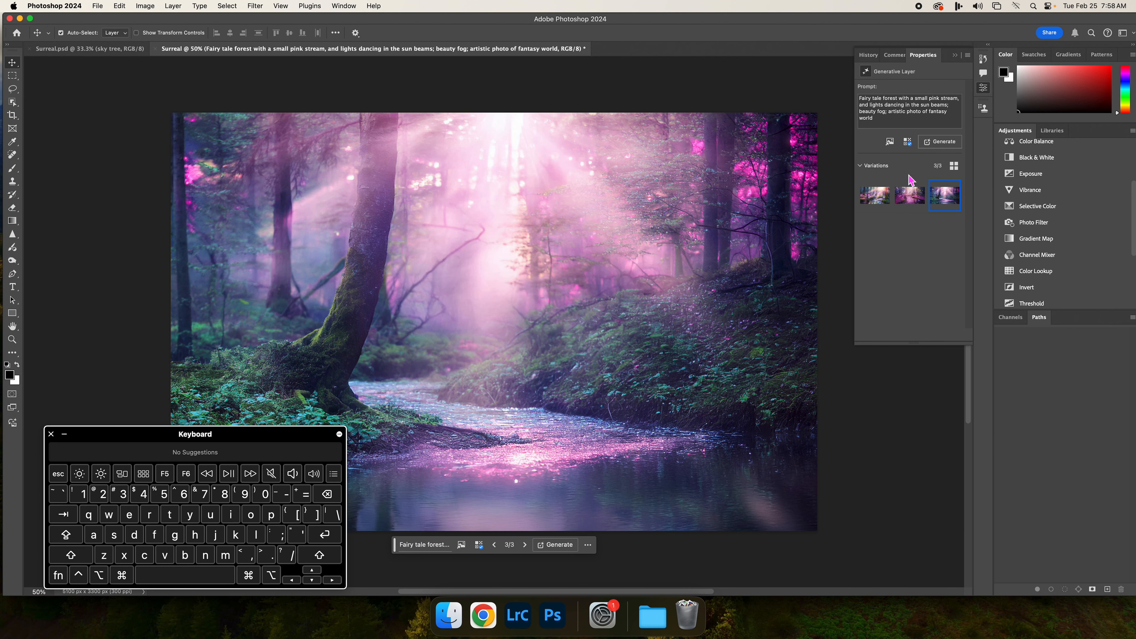
Step: Replace the layer's prompt with "blue sky with montians in the background and lake in the foreground" and generate new variations
{"action": "triple_click", "coordinate": [922, 123]}
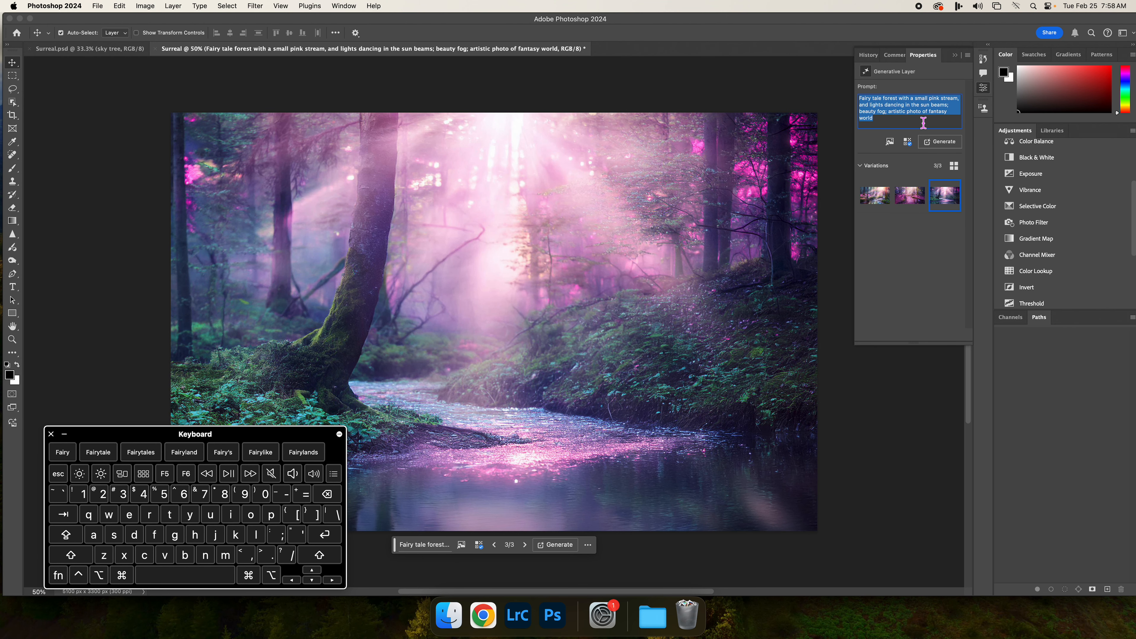
{"action": "type", "text": "blue sky with montians in the background and li"}
{"action": "key", "text": "BackSpace"}
{"action": "type", "text": "ake in the foreground"}
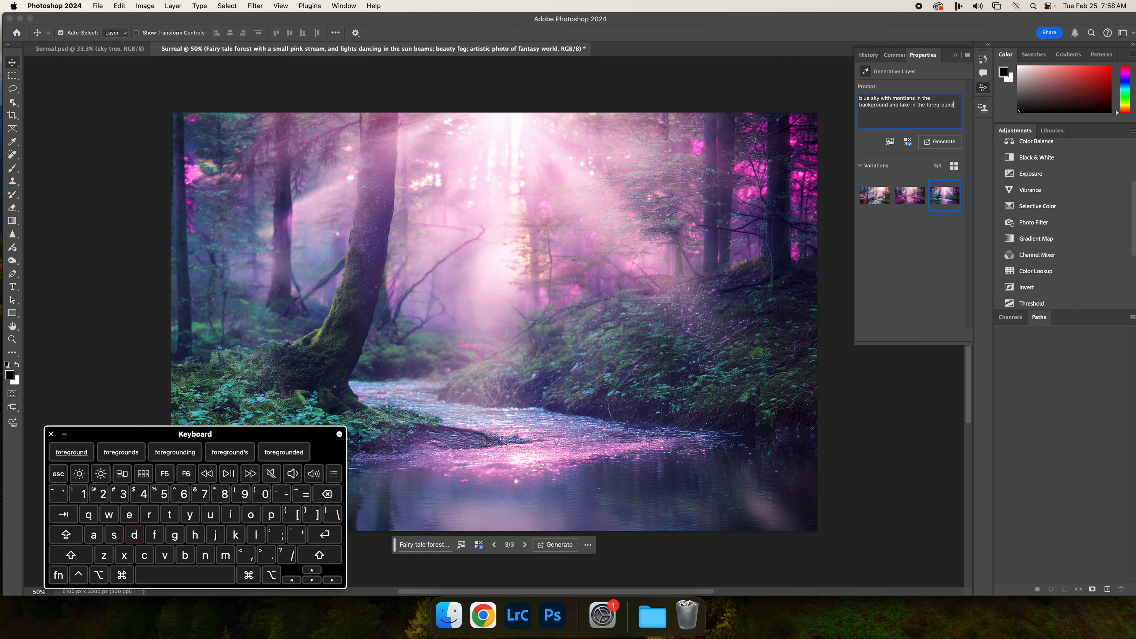
{"action": "left_click", "coordinate": [941, 141]}
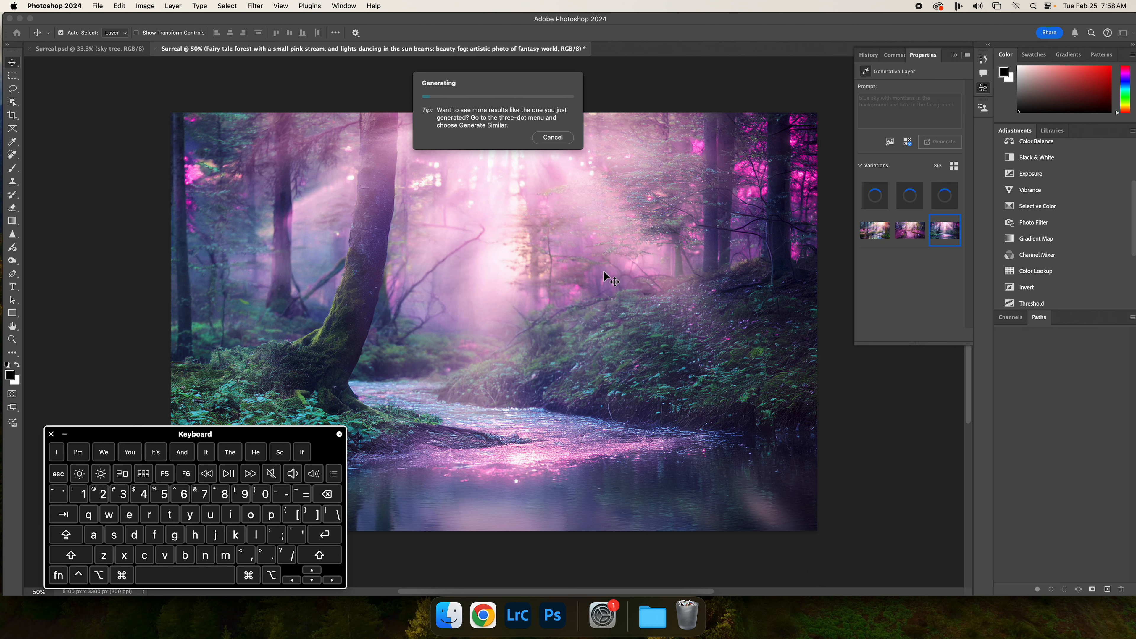
{"action": "left_click", "coordinate": [98, 6]}
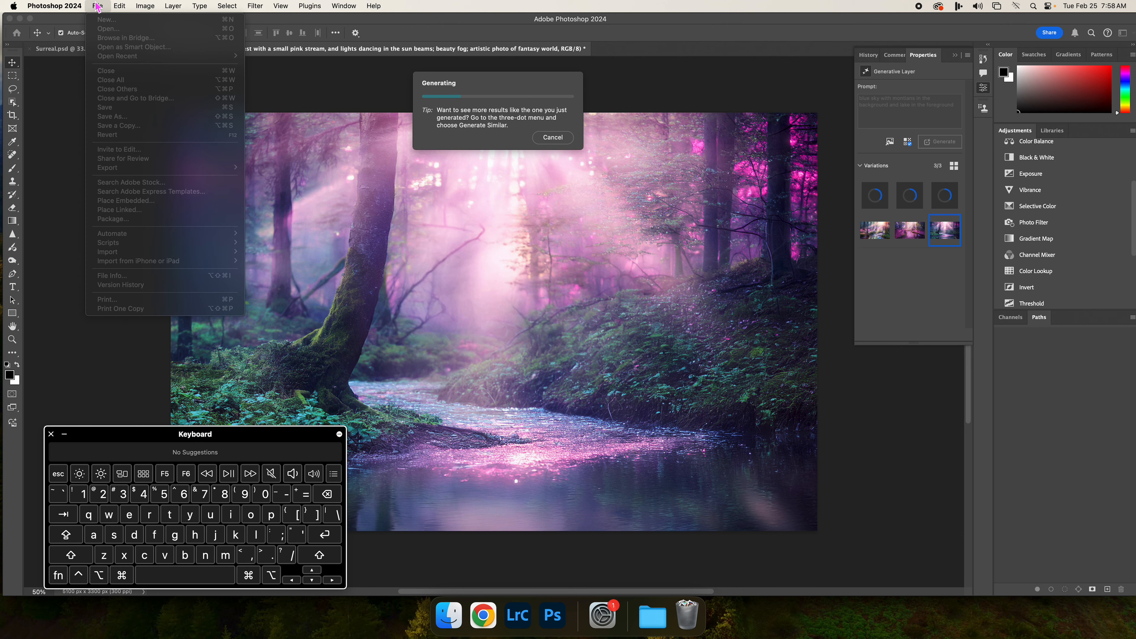
Step: Switch to Chrome and review the project's list of required Photoshop skills and edits, from making a selection to smart objects
{"action": "left_click", "coordinate": [483, 616]}
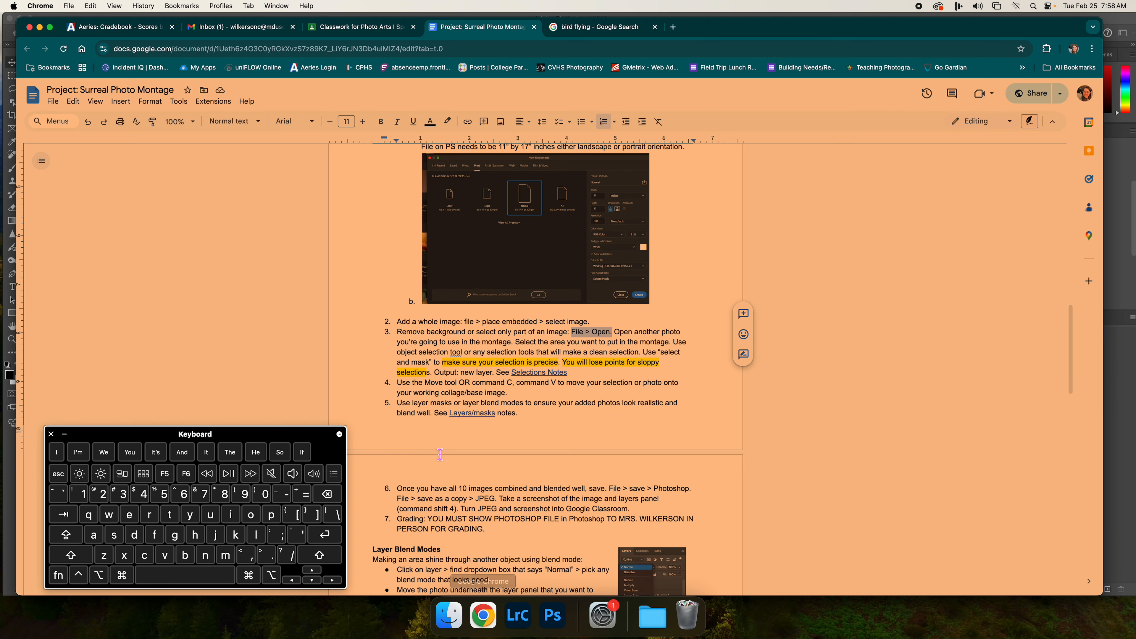
{"action": "scroll", "coordinate": [442, 382], "scroll_direction": "down", "scroll_amount": 1}
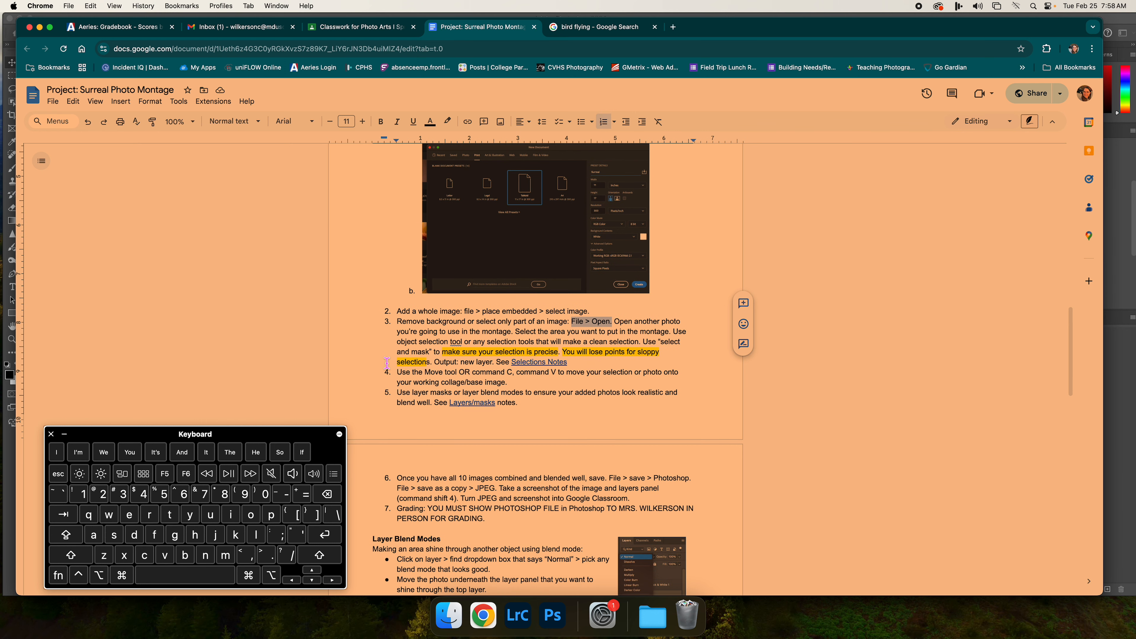
{"action": "scroll", "coordinate": [387, 363], "scroll_direction": "down", "scroll_amount": 2}
{"action": "scroll", "coordinate": [416, 353], "scroll_direction": "up", "scroll_amount": 10}
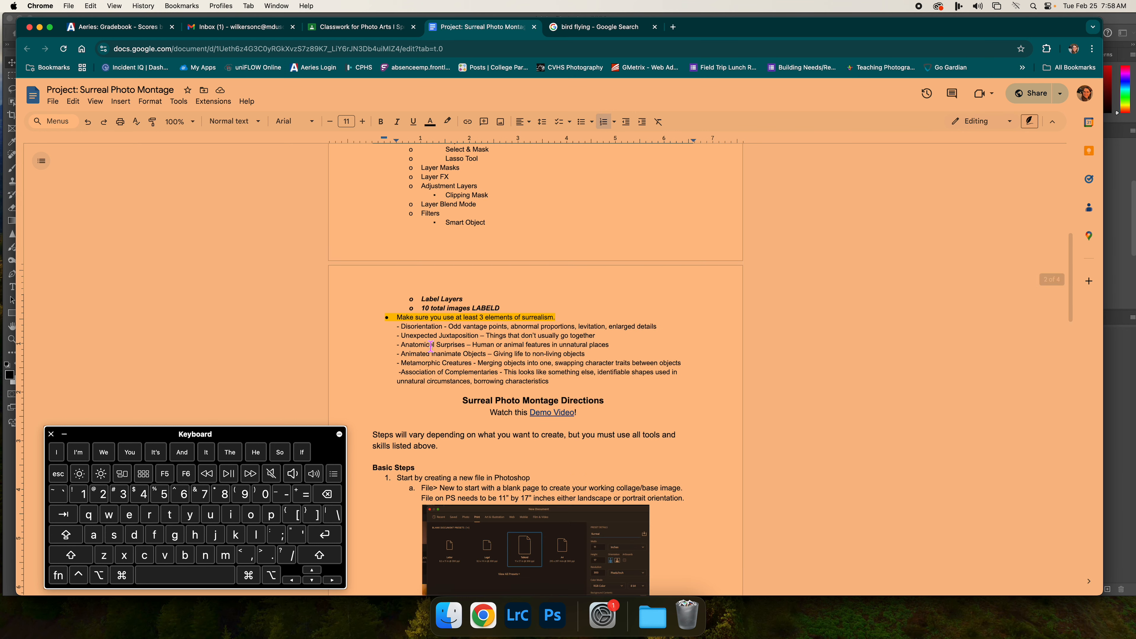
{"action": "scroll", "coordinate": [425, 336], "scroll_direction": "up", "scroll_amount": 5}
{"action": "left_click_drag", "start_coordinate": [402, 336], "coordinate": [502, 432]}
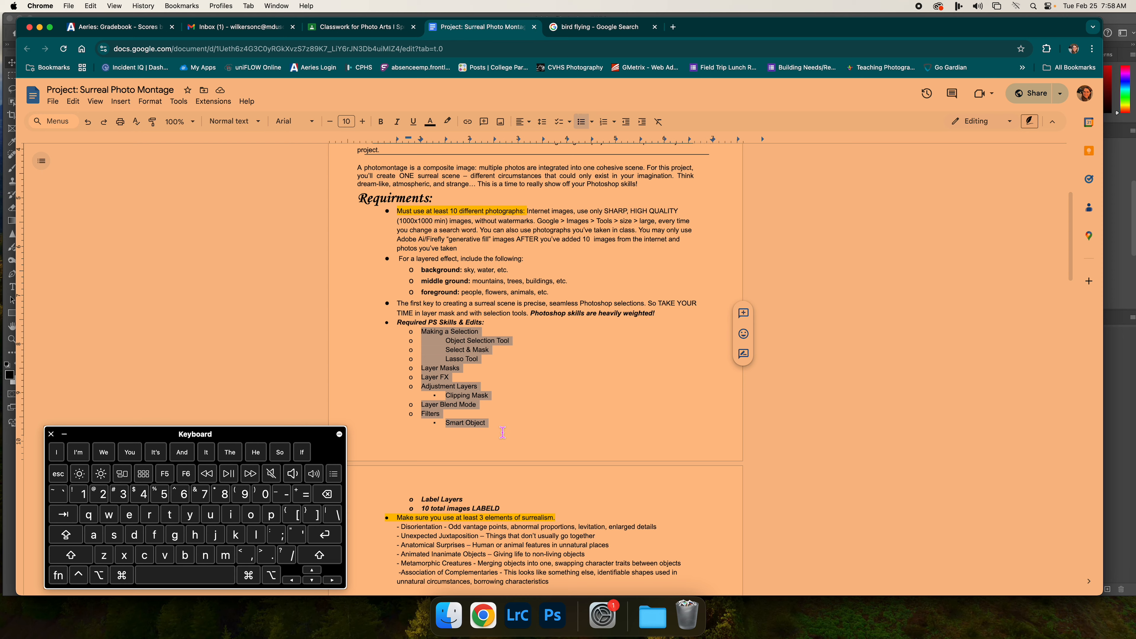
Step: Return to Photoshop, compare the blue lake variations and choose the third one with the central snowy peak
{"action": "left_click", "coordinate": [553, 615]}
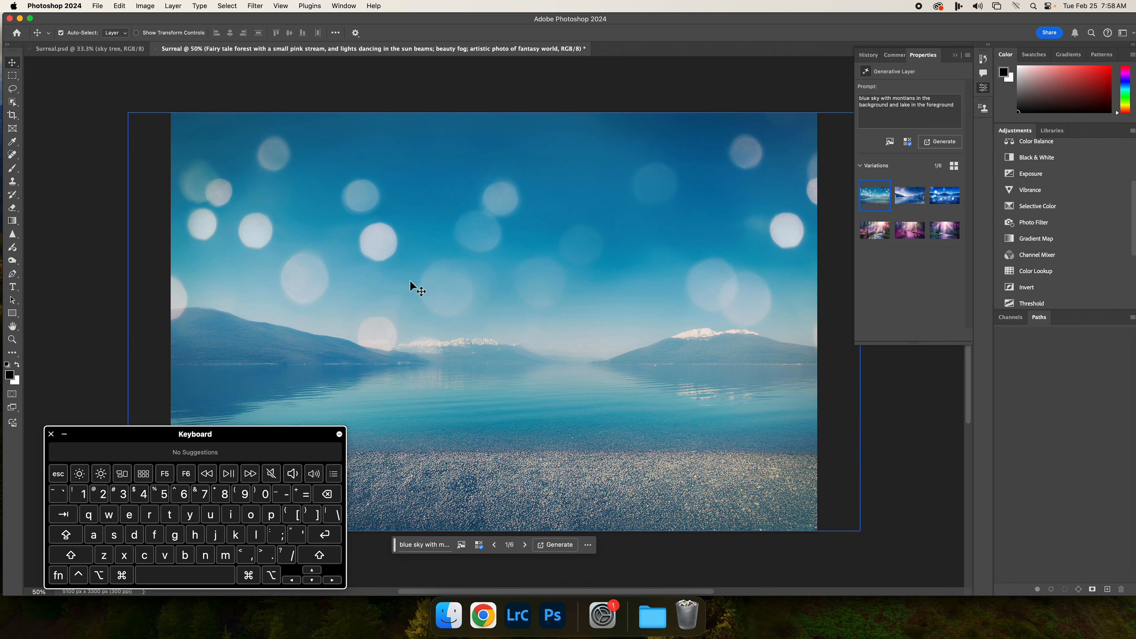
{"action": "left_click", "coordinate": [910, 197]}
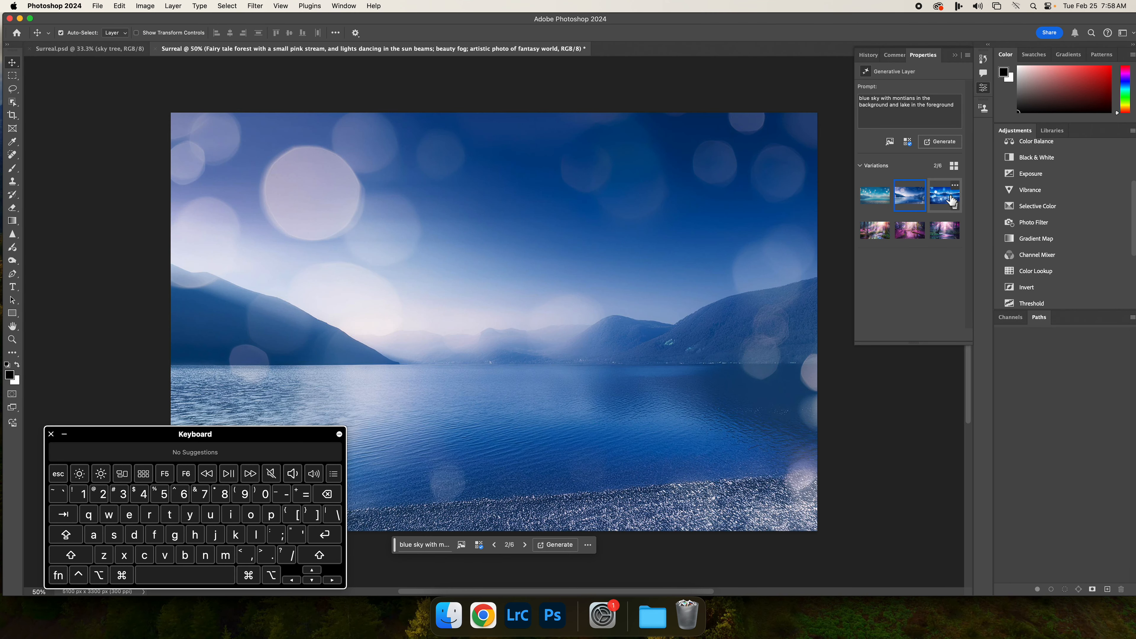
{"action": "left_click", "coordinate": [948, 199]}
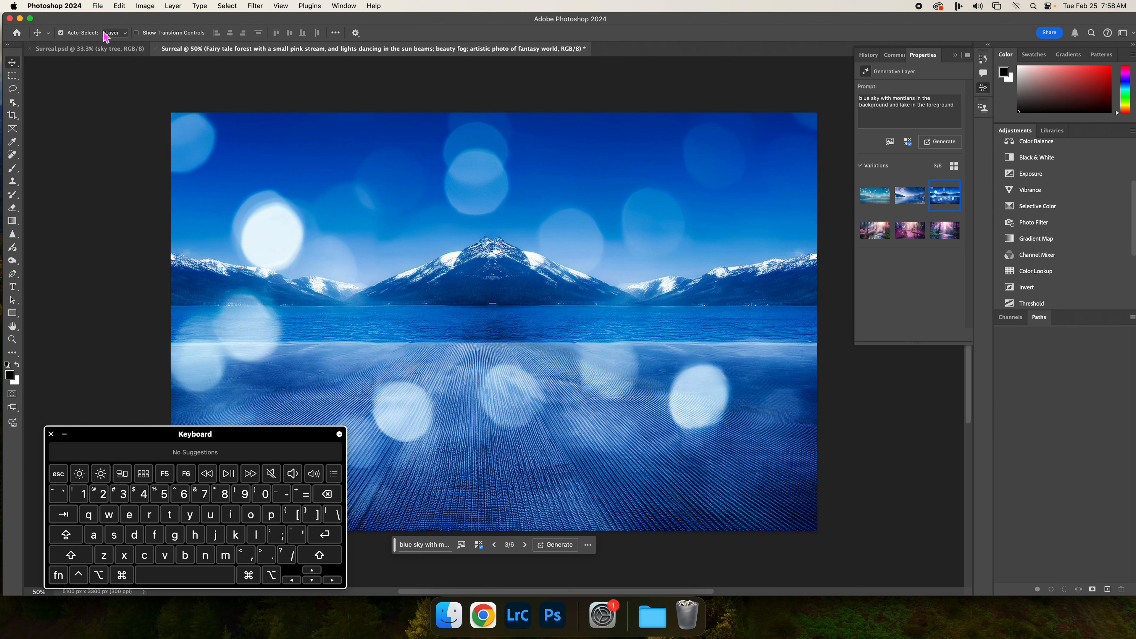
Step: Open the cauldron image Chauldron-MG_21193-Cauldron-MG_21193-IMG_8562-white.jpg from the Surreal folder
{"action": "left_click", "coordinate": [99, 6]}
{"action": "left_click", "coordinate": [109, 30]}
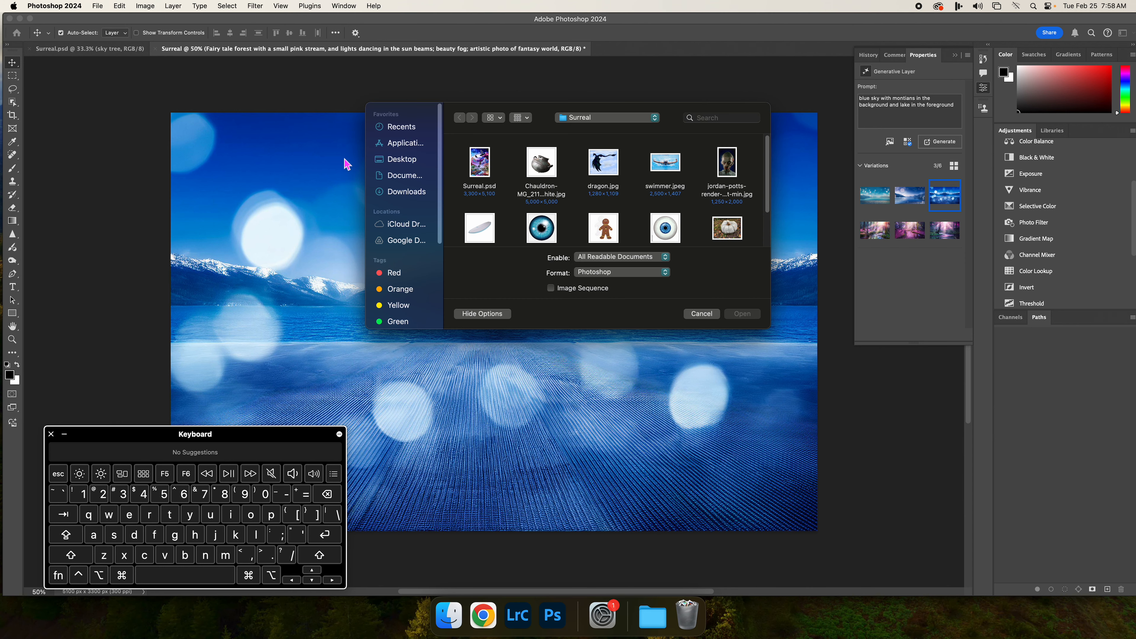
{"action": "left_click", "coordinate": [548, 174]}
{"action": "left_click", "coordinate": [741, 314]}
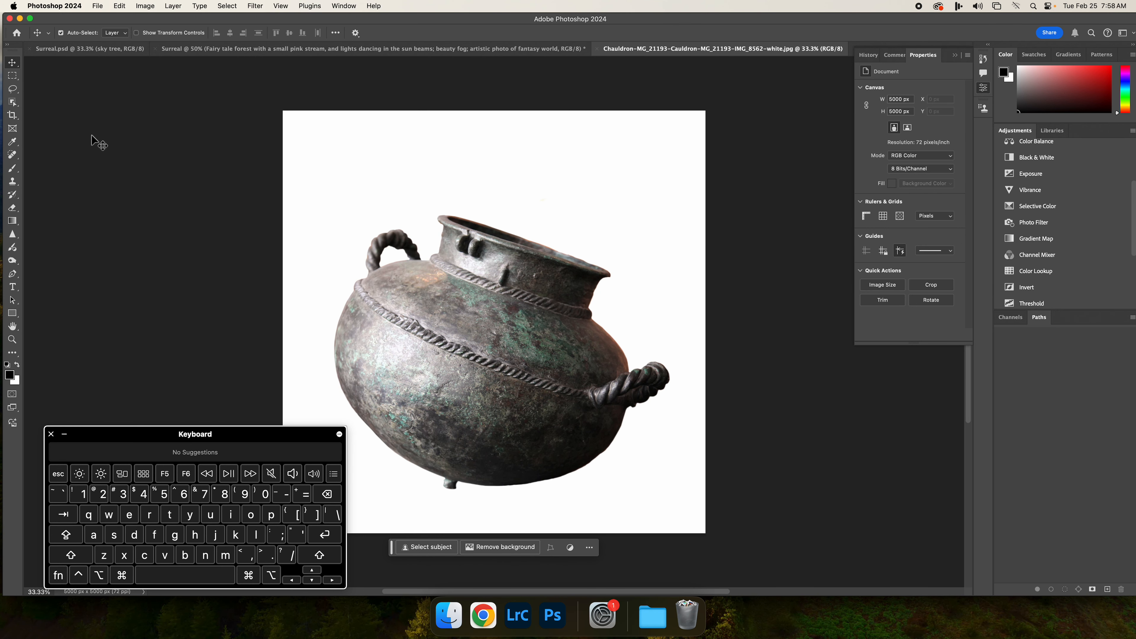
Step: Select the whole cauldron with the Object Selection tool
{"action": "left_click", "coordinate": [12, 102]}
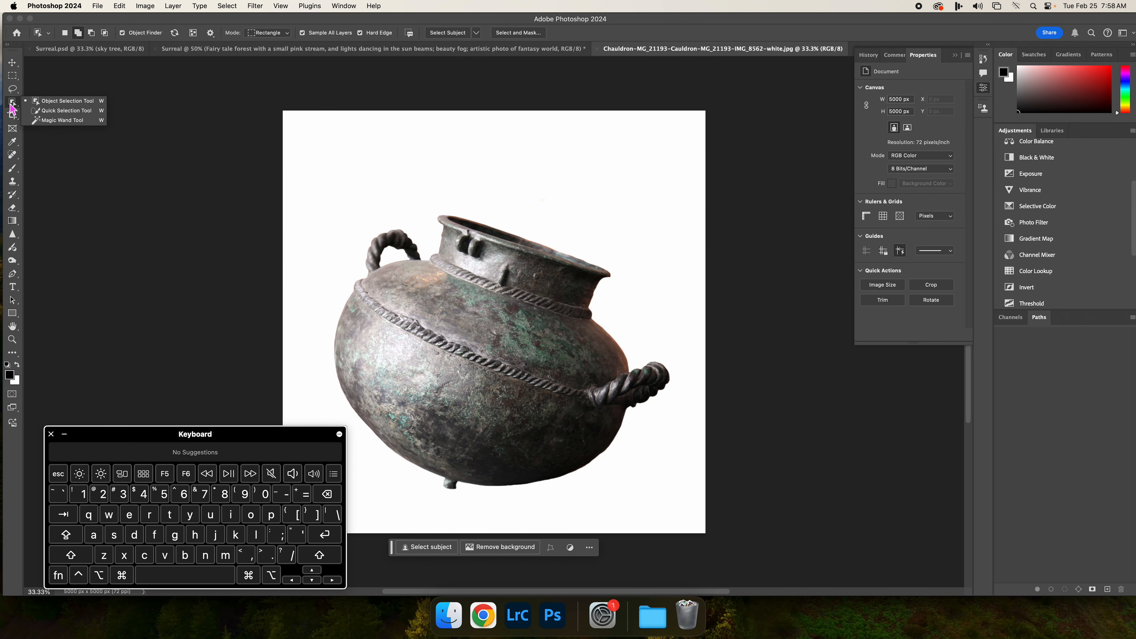
{"action": "left_click", "coordinate": [54, 102]}
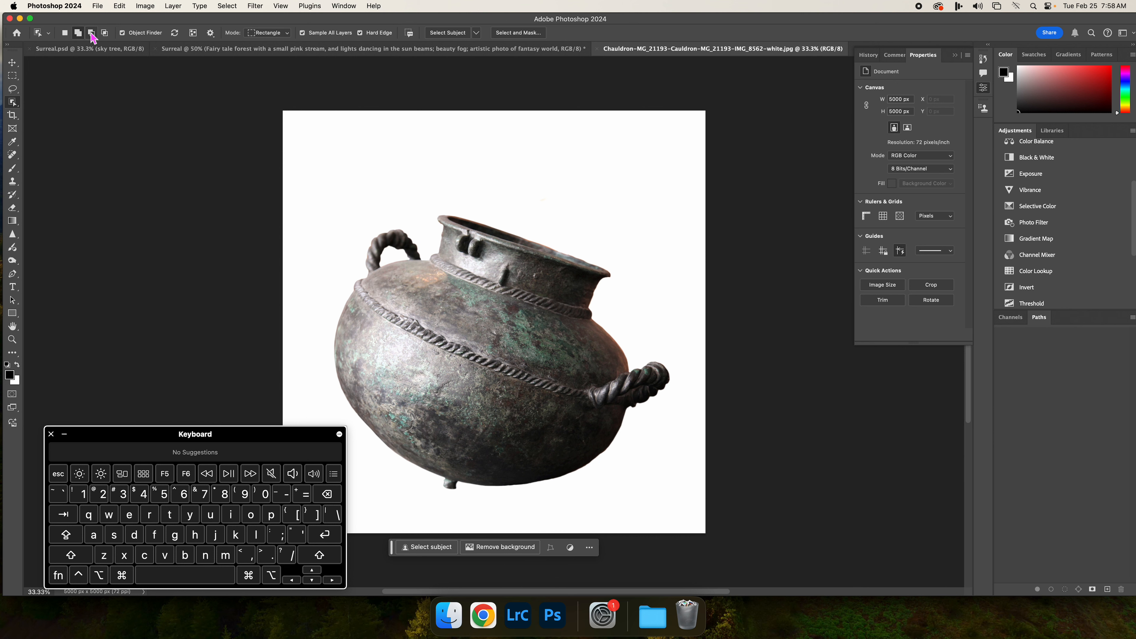
{"action": "left_click", "coordinate": [465, 345]}
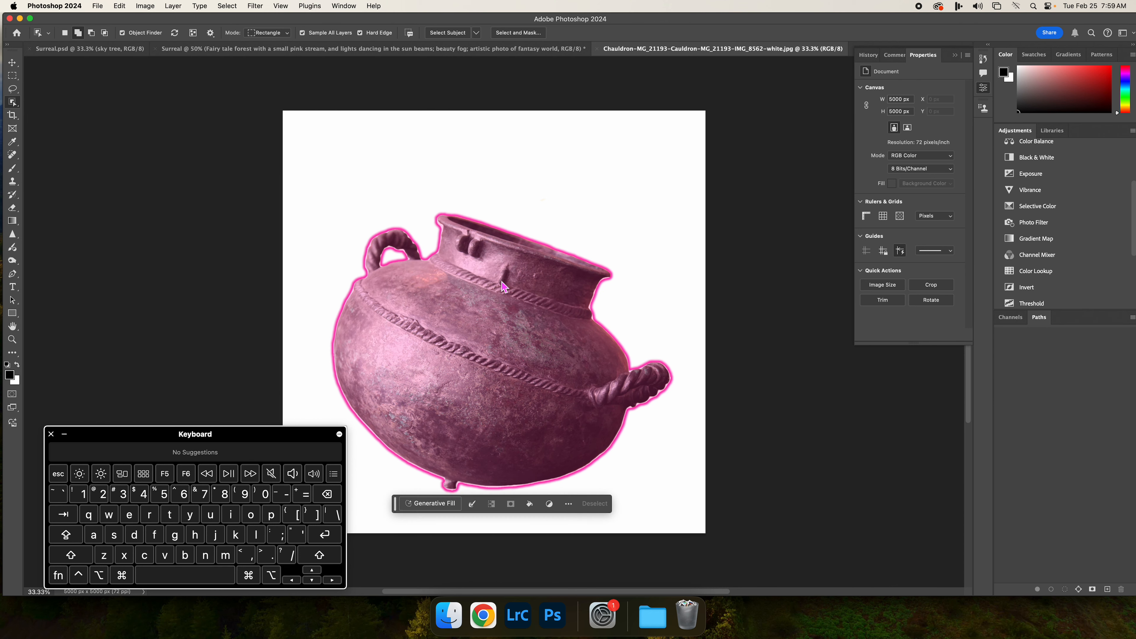
Step: Refine the cauldron selection in Select and Mask with Shift Edge at -69% and Feather at 2.0 px, leaving Smooth at 0
{"action": "left_click", "coordinate": [519, 33]}
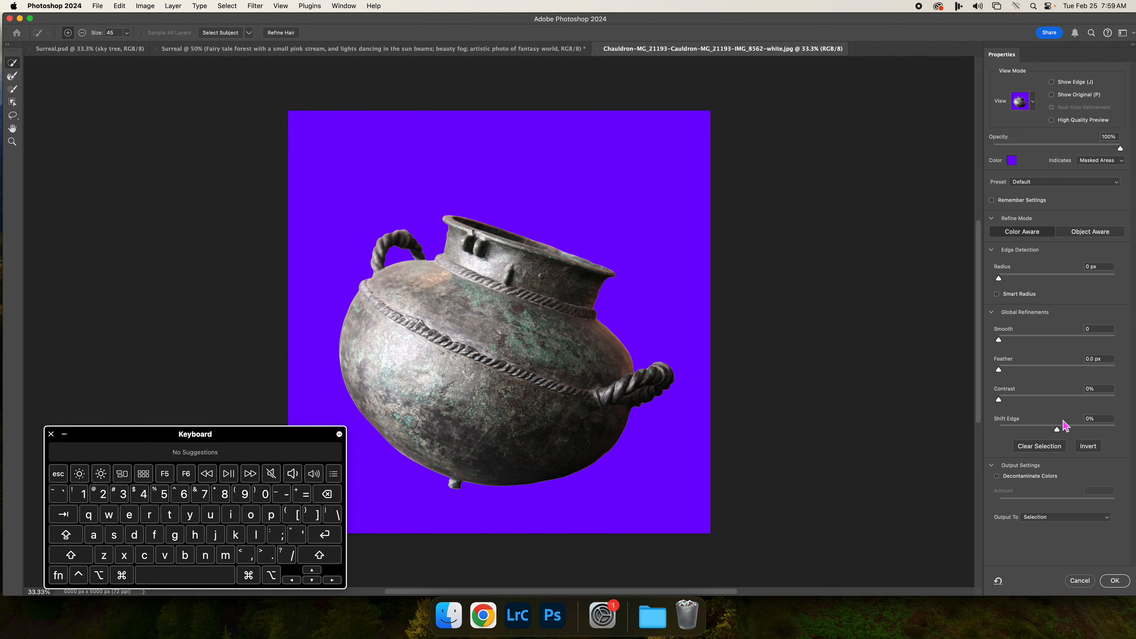
{"action": "left_click_drag", "start_coordinate": [1060, 428], "coordinate": [1050, 430]}
{"action": "mouse_move", "coordinate": [1028, 438]}
{"action": "left_mouse_down"}
{"action": "mouse_move", "coordinate": [1006, 437]}
{"action": "mouse_move", "coordinate": [1078, 436]}
{"action": "mouse_move", "coordinate": [1019, 438]}
{"action": "left_mouse_up"}
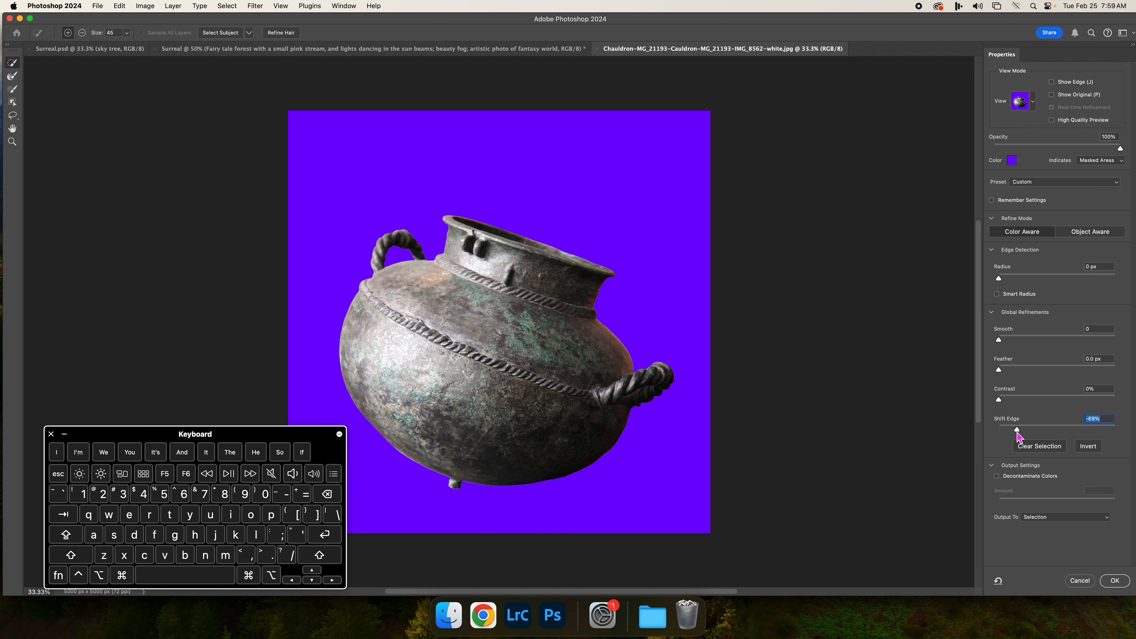
{"action": "mouse_move", "coordinate": [1000, 374]}
{"action": "left_mouse_down"}
{"action": "mouse_move", "coordinate": [1060, 372]}
{"action": "mouse_move", "coordinate": [1001, 377]}
{"action": "mouse_move", "coordinate": [1000, 358]}
{"action": "left_mouse_up"}
{"action": "left_click", "coordinate": [1006, 339]}
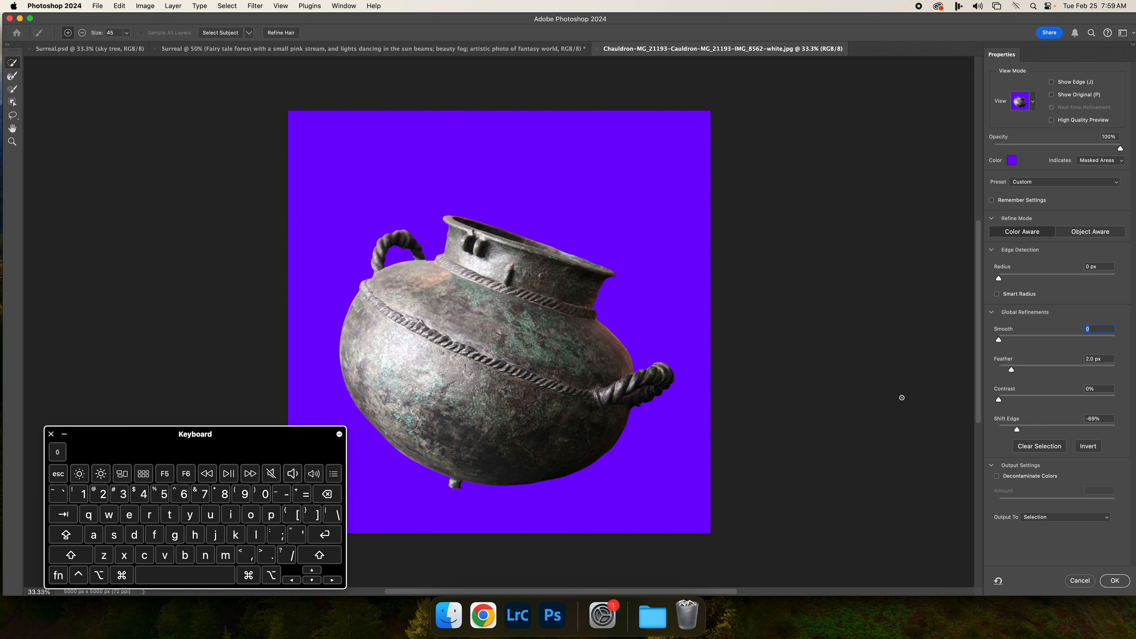
Step: Output the refined cauldron selection to a new layer and accept the Select and Mask settings
{"action": "left_click", "coordinate": [1068, 524]}
{"action": "left_click", "coordinate": [1045, 543]}
{"action": "left_click", "coordinate": [1118, 581]}
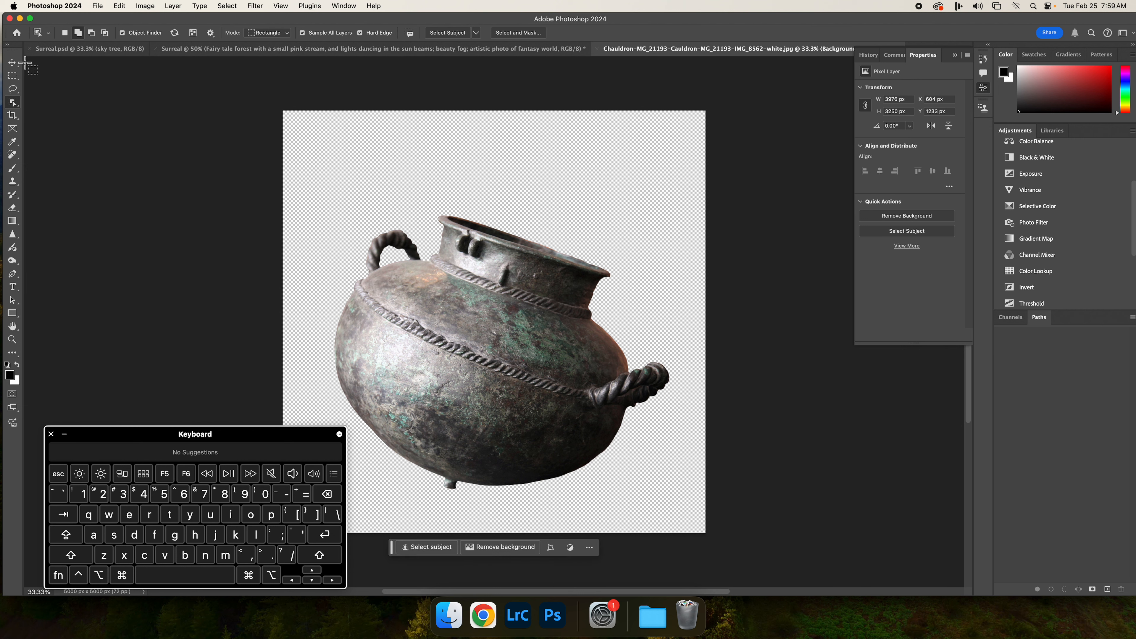
Step: Copy the cut-out cauldron with the Move tool active and paste it into the Surreal document
{"action": "left_click", "coordinate": [12, 62]}
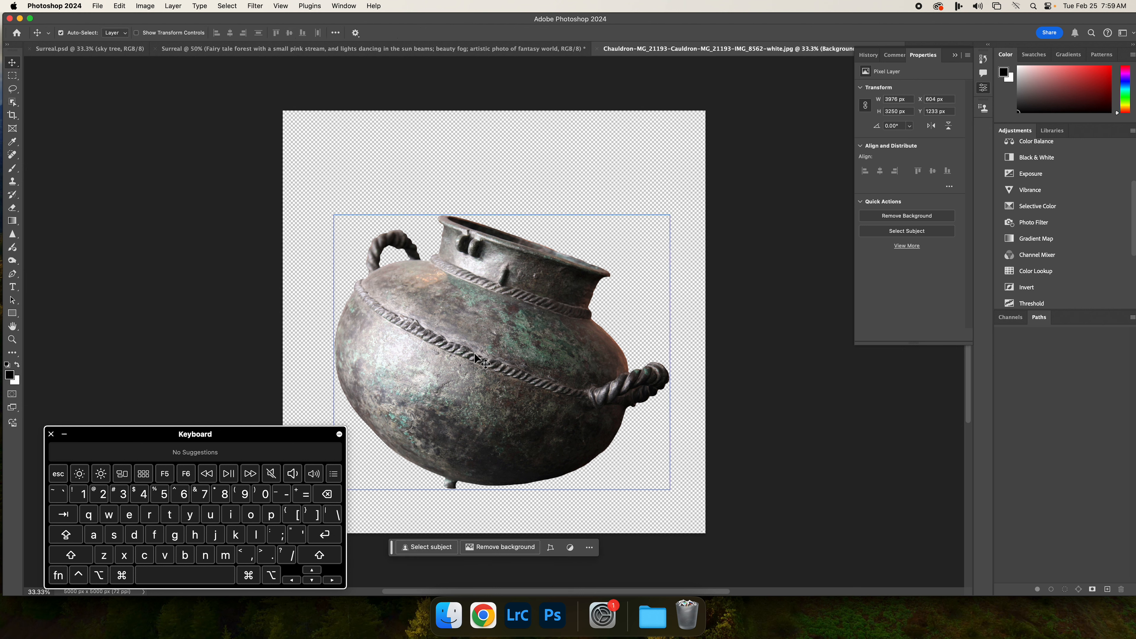
{"action": "key", "text": "super+c"}
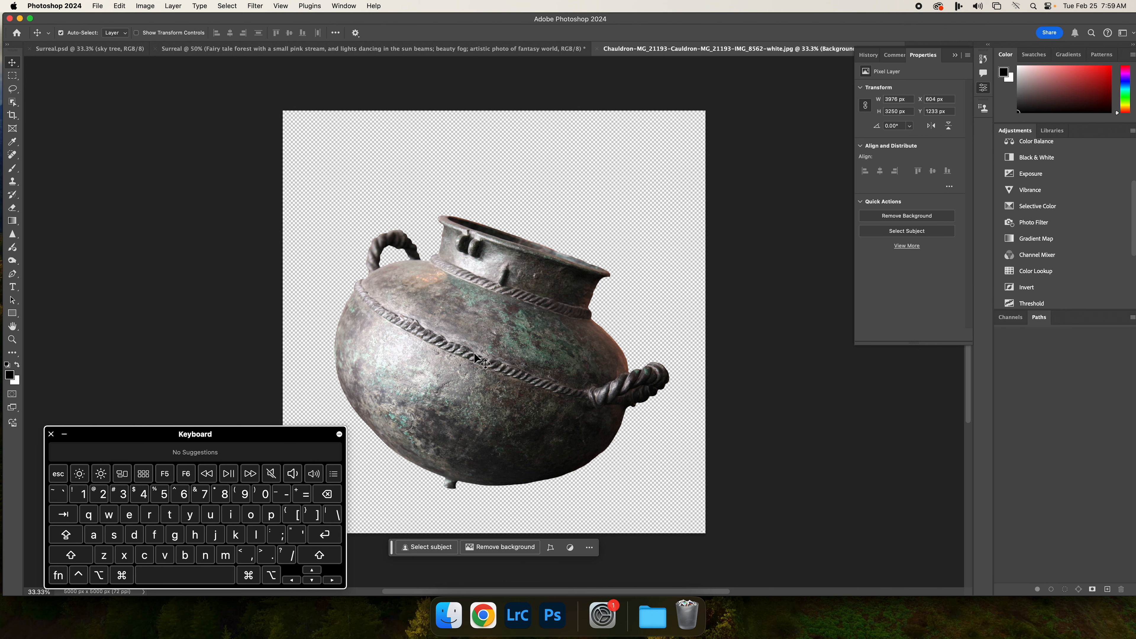
{"action": "left_click", "coordinate": [178, 46]}
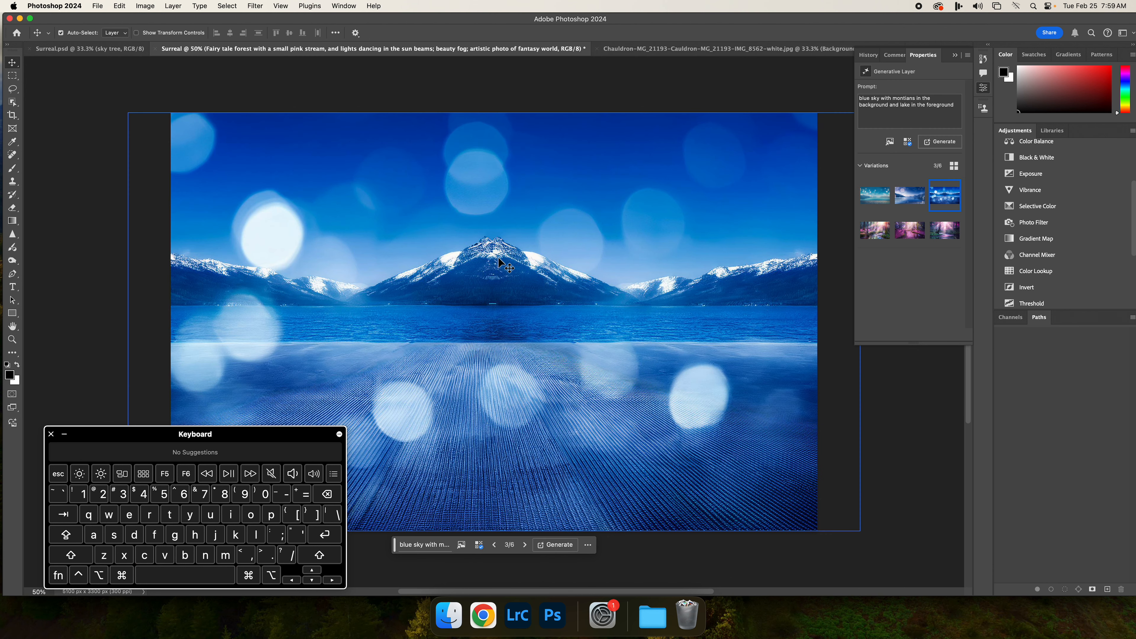
{"action": "key", "text": "super+v"}
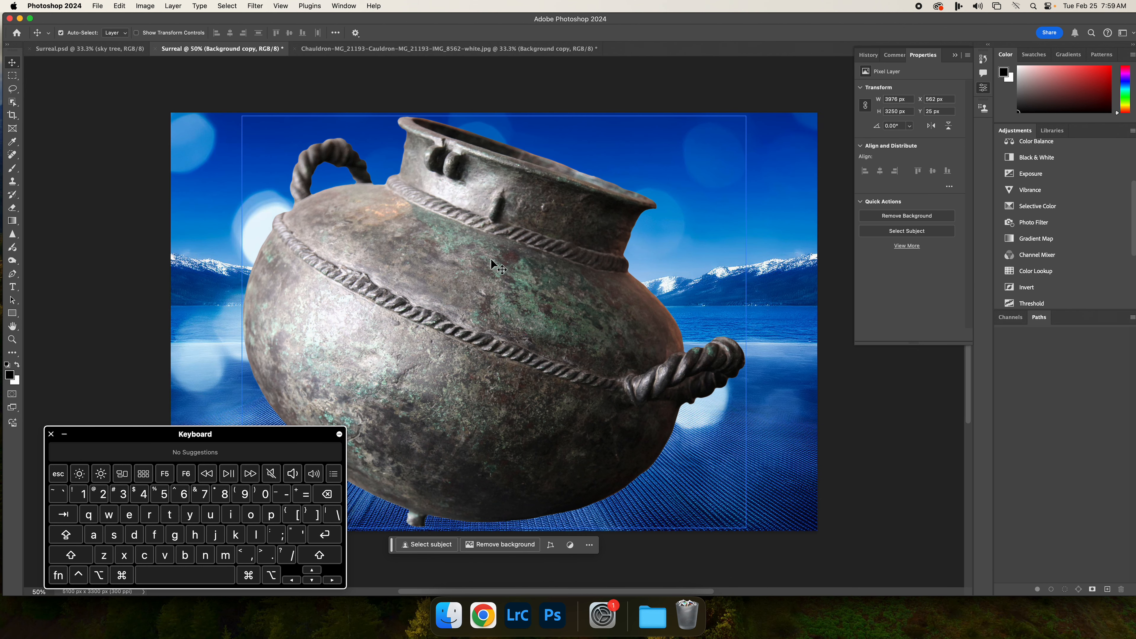
Step: Scale the pasted cauldron down to about 1040 × 850 px and place it mid-canvas below the central mountain
{"action": "key", "text": "w"}
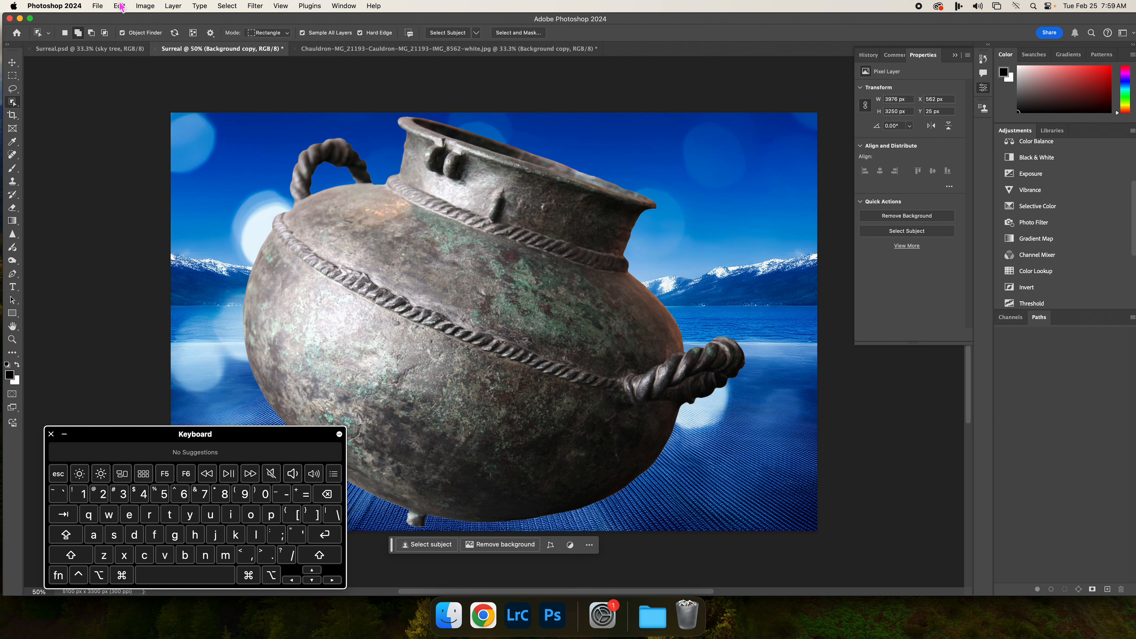
{"action": "left_click", "coordinate": [120, 5]}
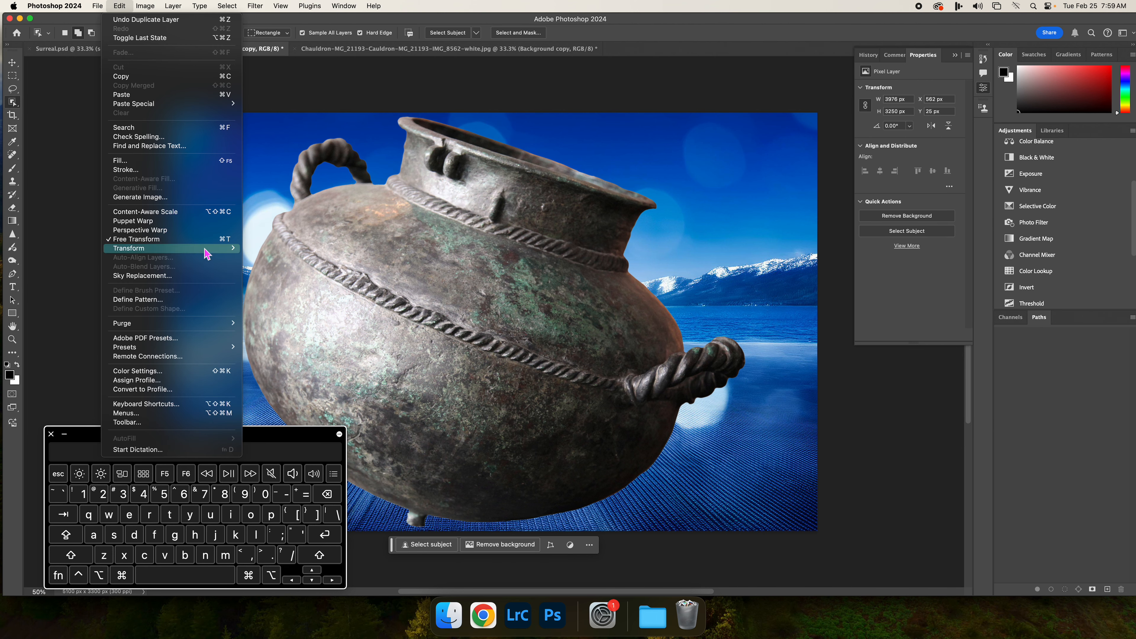
{"action": "mouse_move", "coordinate": [206, 249]}
{"action": "left_click", "coordinate": [269, 264]}
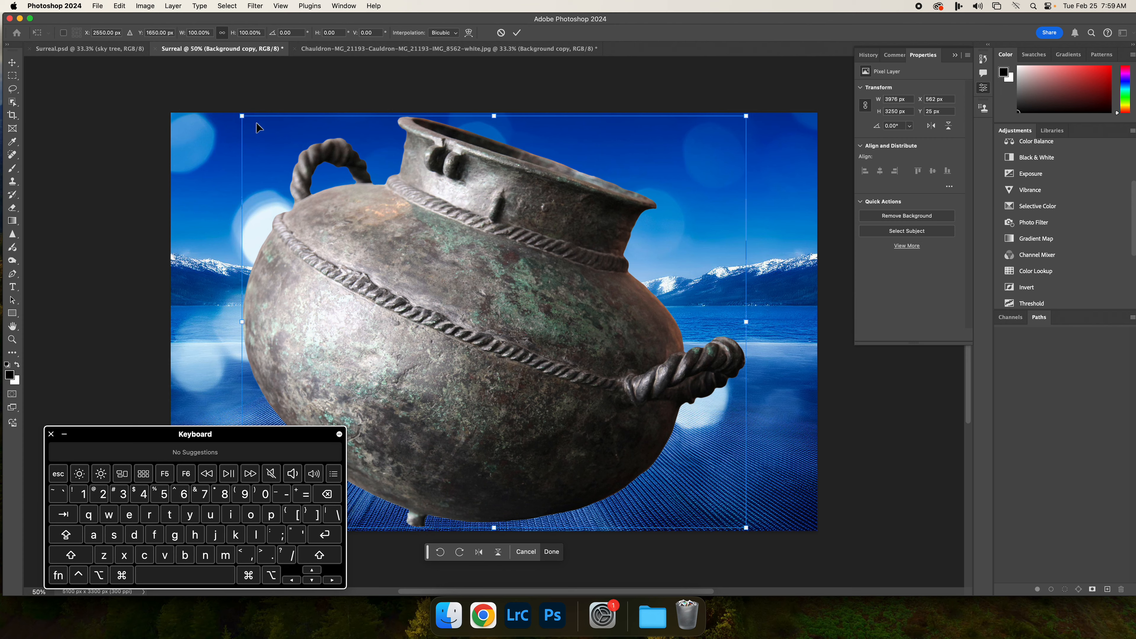
{"action": "left_click_drag", "start_coordinate": [242, 116], "coordinate": [592, 401]}
{"action": "left_click_drag", "start_coordinate": [641, 450], "coordinate": [465, 373]}
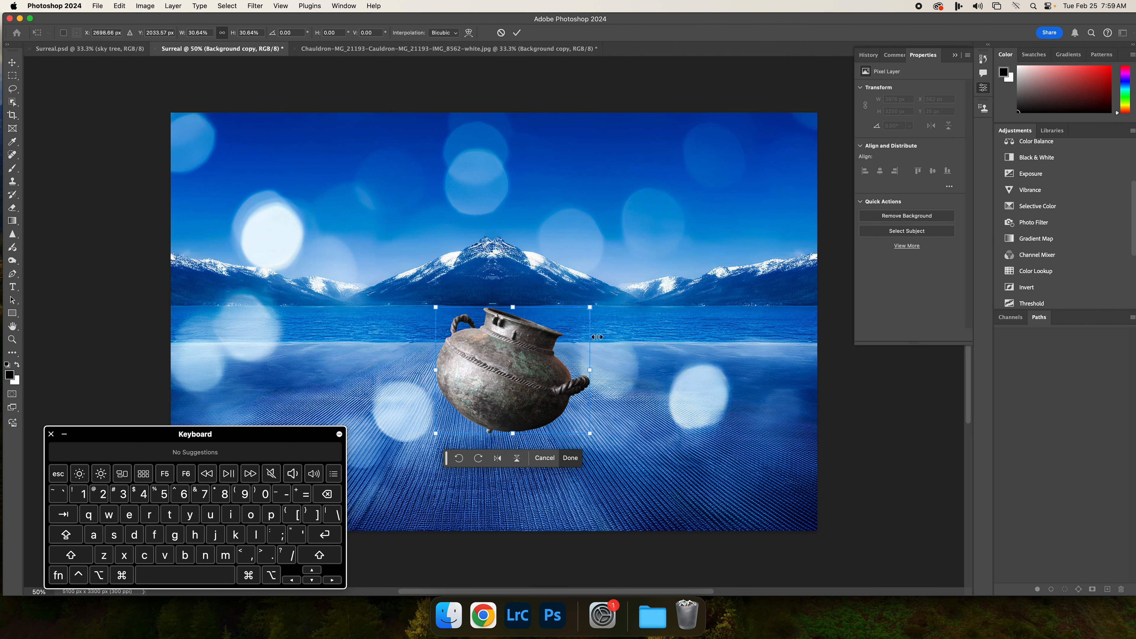
{"action": "left_click_drag", "start_coordinate": [589, 433], "coordinate": [567, 415]}
Step: Rotate the cauldron until its rim is level and move it up so the rim meets the mountain's base
{"action": "left_click", "coordinate": [119, 6]}
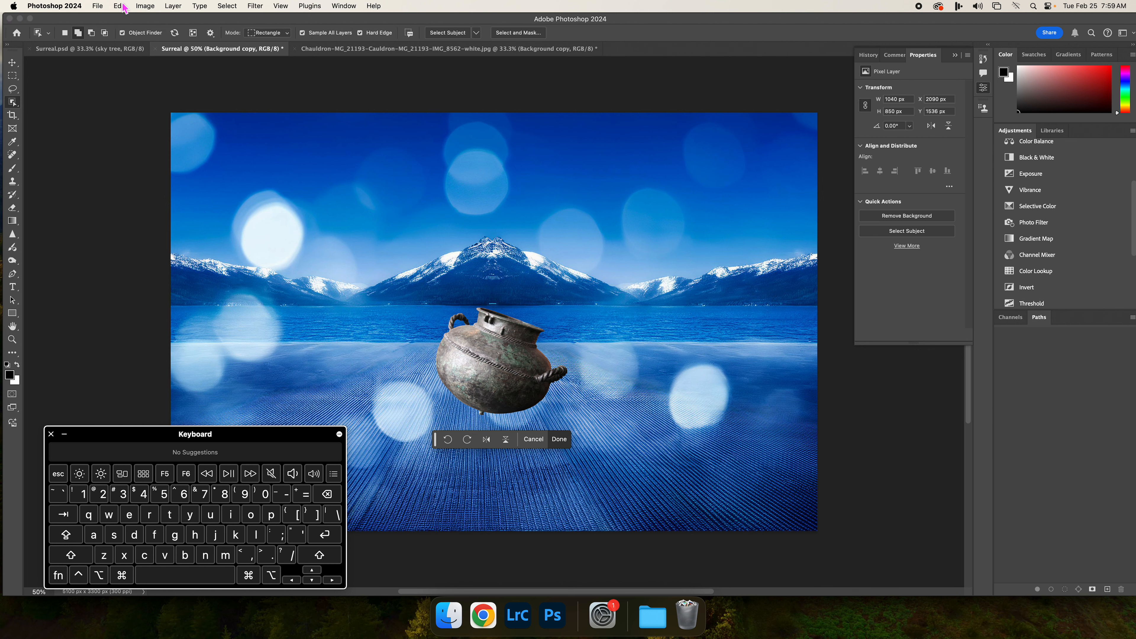
{"action": "mouse_move", "coordinate": [195, 253]}
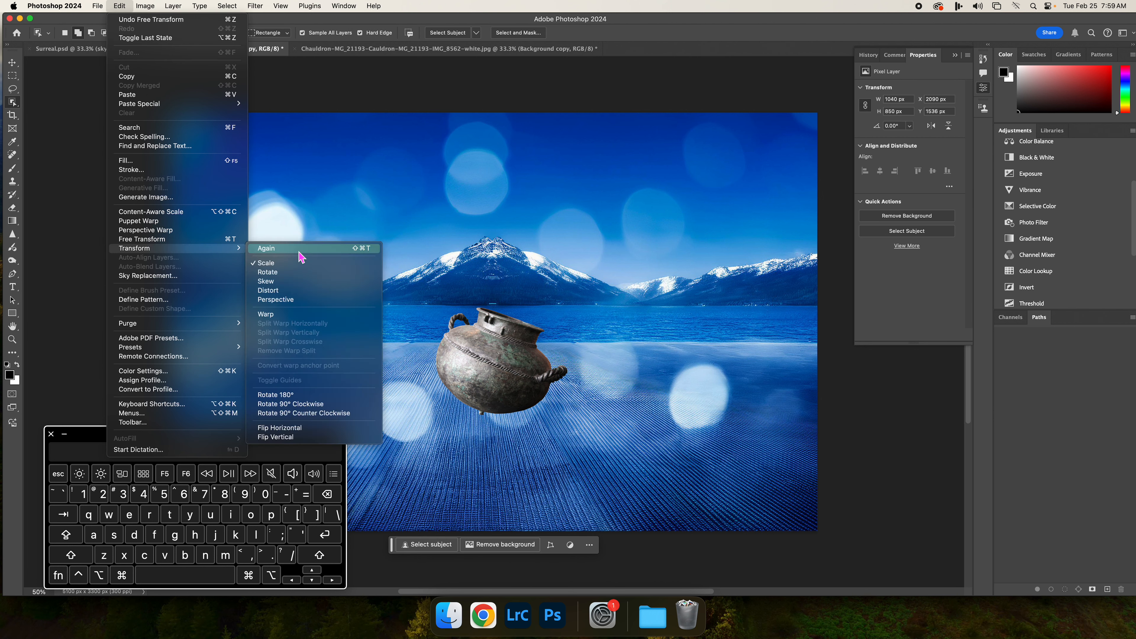
{"action": "left_click", "coordinate": [304, 273]}
{"action": "left_click_drag", "start_coordinate": [430, 295], "coordinate": [410, 313]}
{"action": "left_click_drag", "start_coordinate": [481, 366], "coordinate": [482, 370]}
{"action": "left_click", "coordinate": [559, 461]}
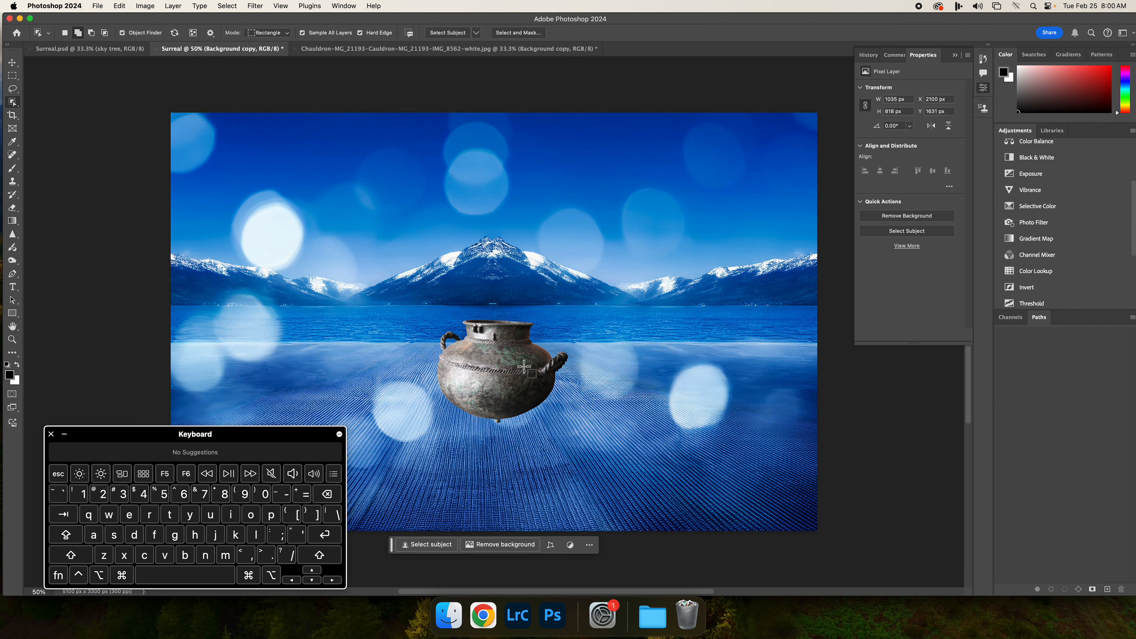
{"action": "left_click", "coordinate": [12, 62]}
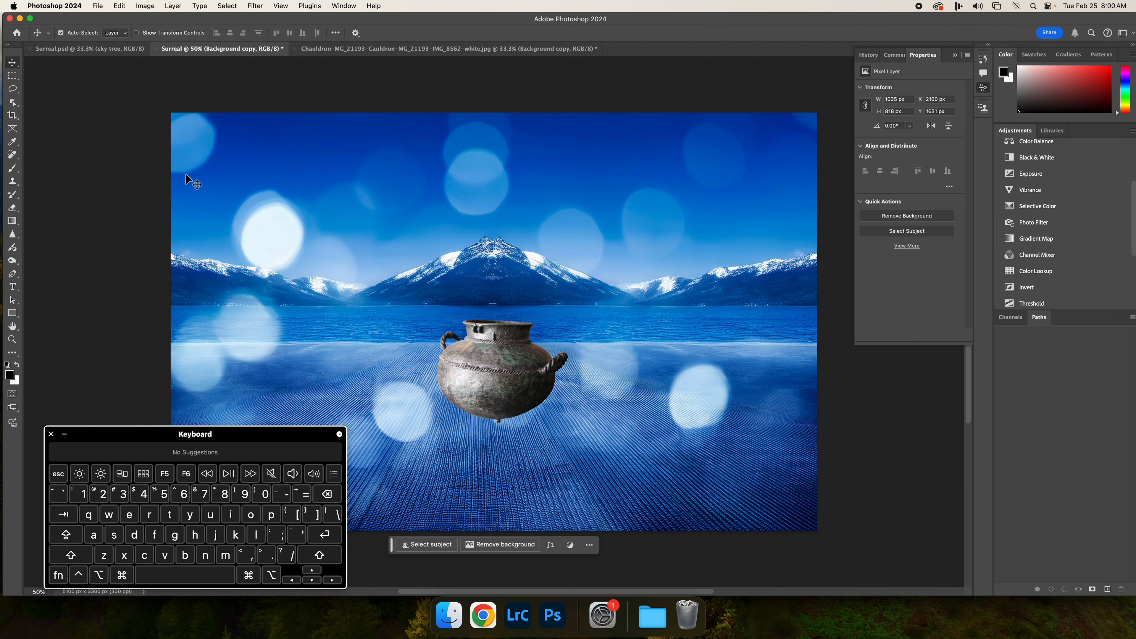
{"action": "mouse_move", "coordinate": [481, 385]}
{"action": "left_mouse_down"}
{"action": "mouse_move", "coordinate": [481, 352]}
{"action": "mouse_move", "coordinate": [481, 368]}
{"action": "left_mouse_up"}
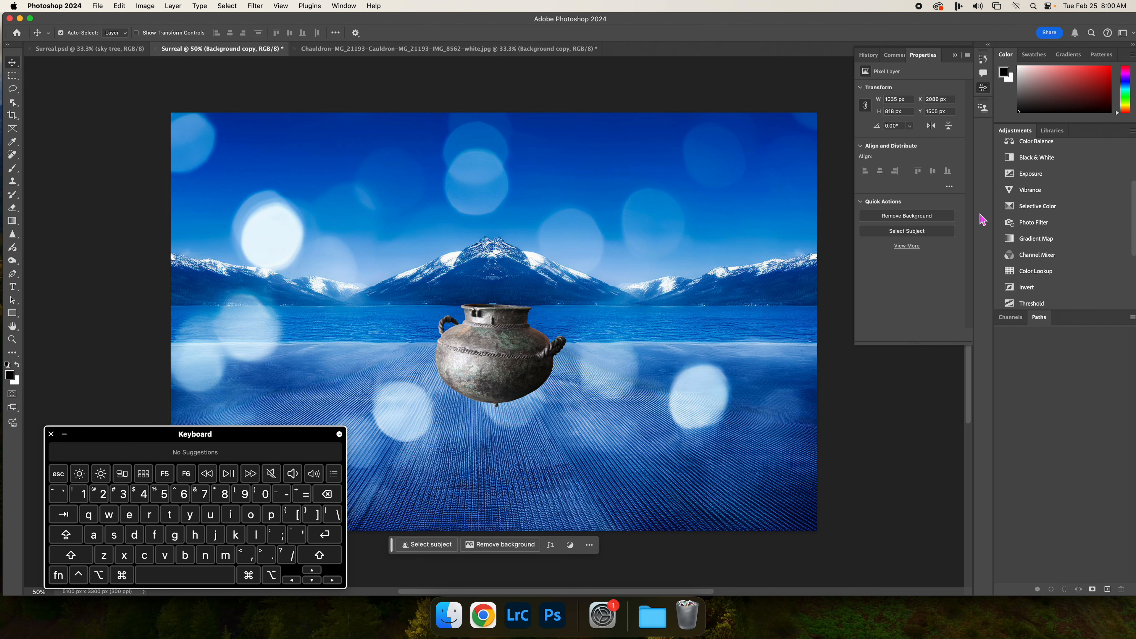
Step: Reset the Essentials workspace and rename the pasted cauldron's layer as chauldron
{"action": "left_click", "coordinate": [1130, 33]}
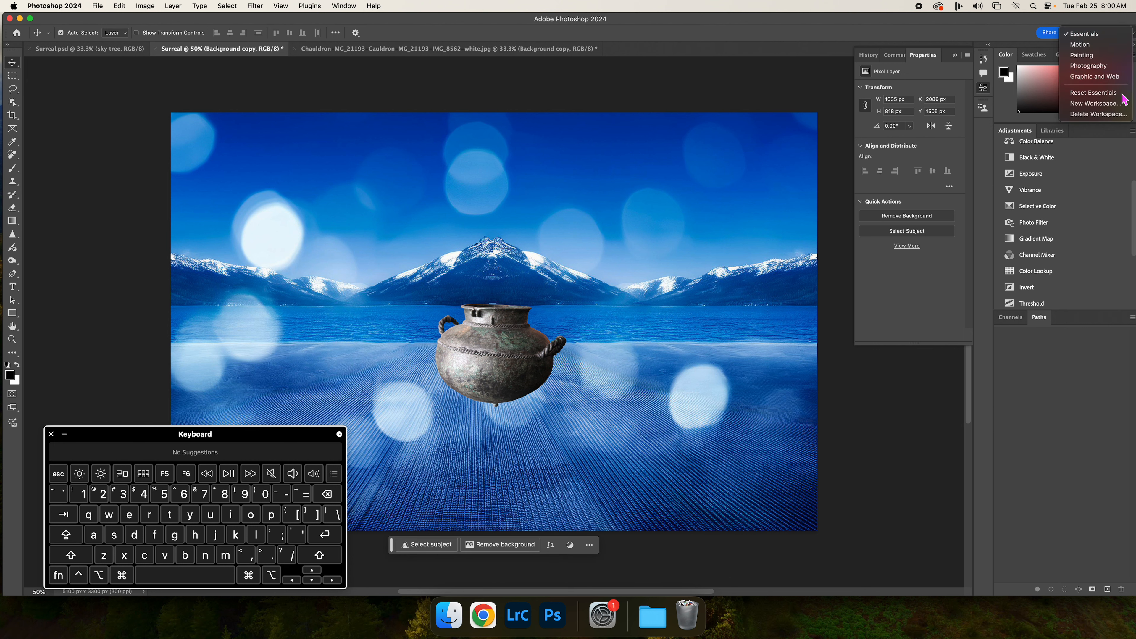
{"action": "left_click", "coordinate": [1096, 92]}
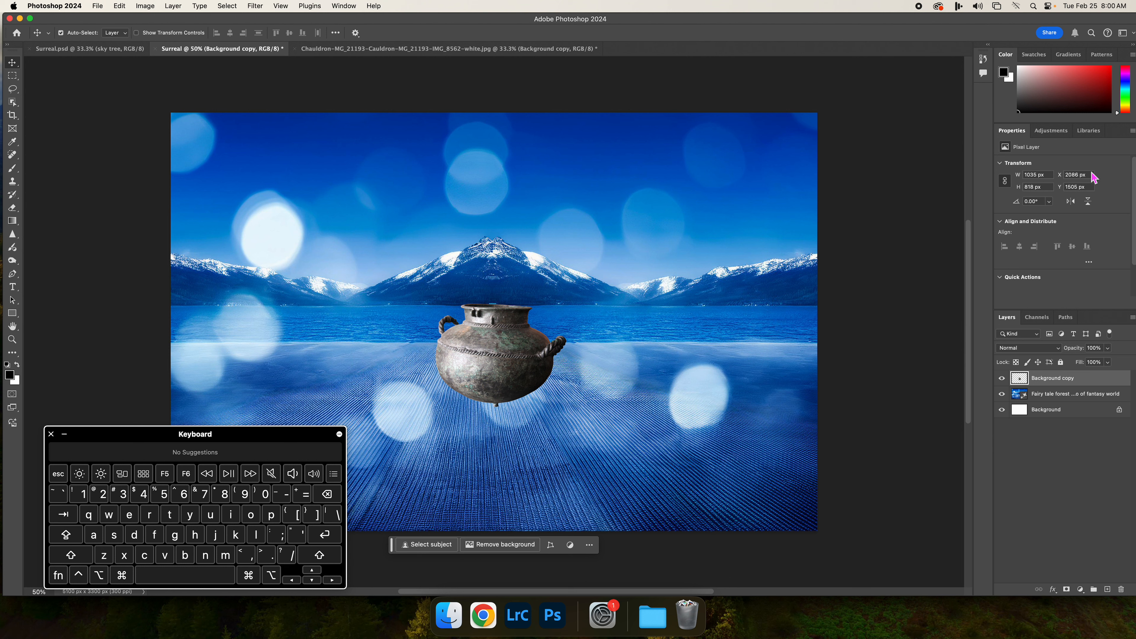
{"action": "double_click", "coordinate": [1061, 378]}
{"action": "type", "text": "culdron"}
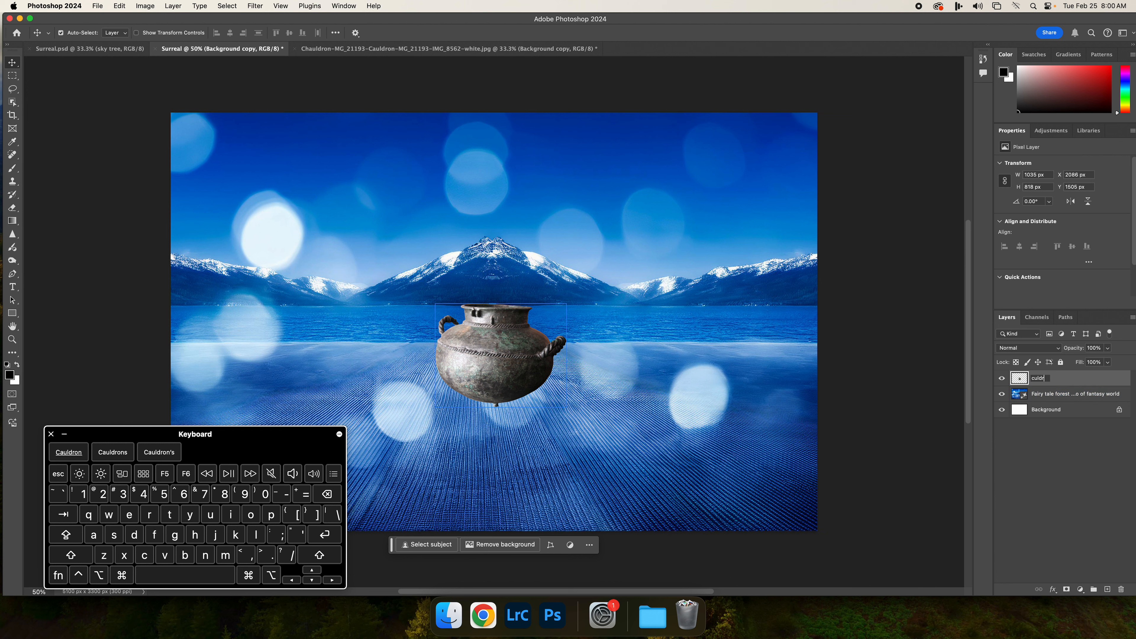
{"action": "key", "text": "BackSpace"}
{"action": "key", "text": "BackSpace"}
{"action": "key", "text": "BackSpace"}
{"action": "key", "text": "BackSpace"}
{"action": "type", "text": "hauldron"}
{"action": "key", "text": "Return"}
Step: Add a Color Balance adjustment clipped to the chauldron layer, with midtones at Cyan/Red -31, Magenta/Green +19 and Yellow/Blue +55
{"action": "left_click", "coordinate": [1050, 132]}
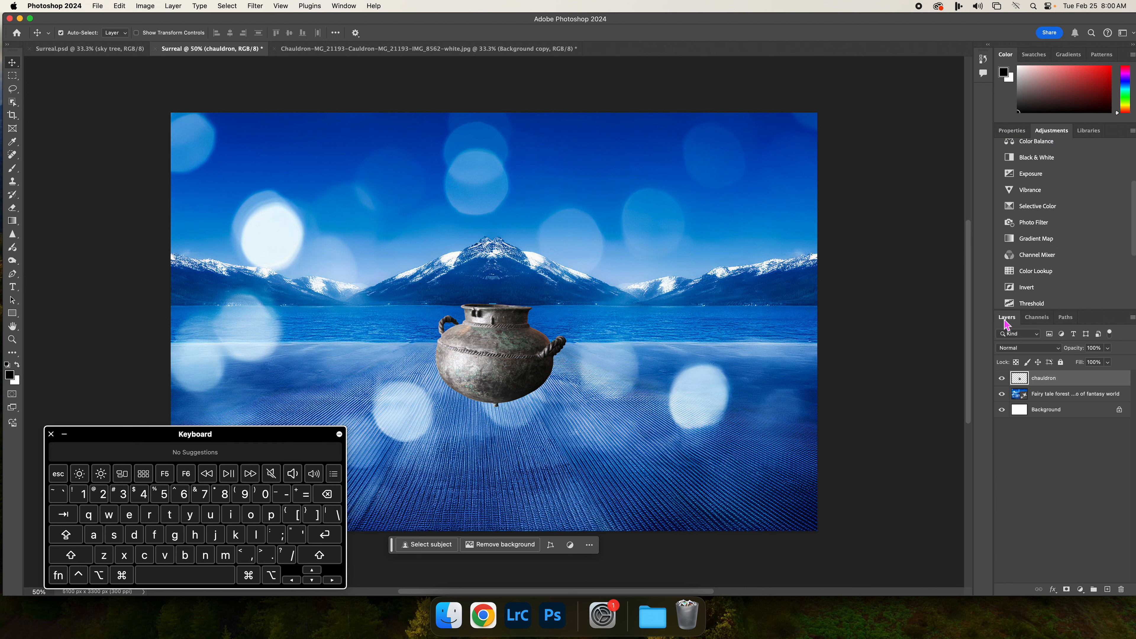
{"action": "scroll", "coordinate": [1073, 266], "scroll_direction": "up", "scroll_amount": 1}
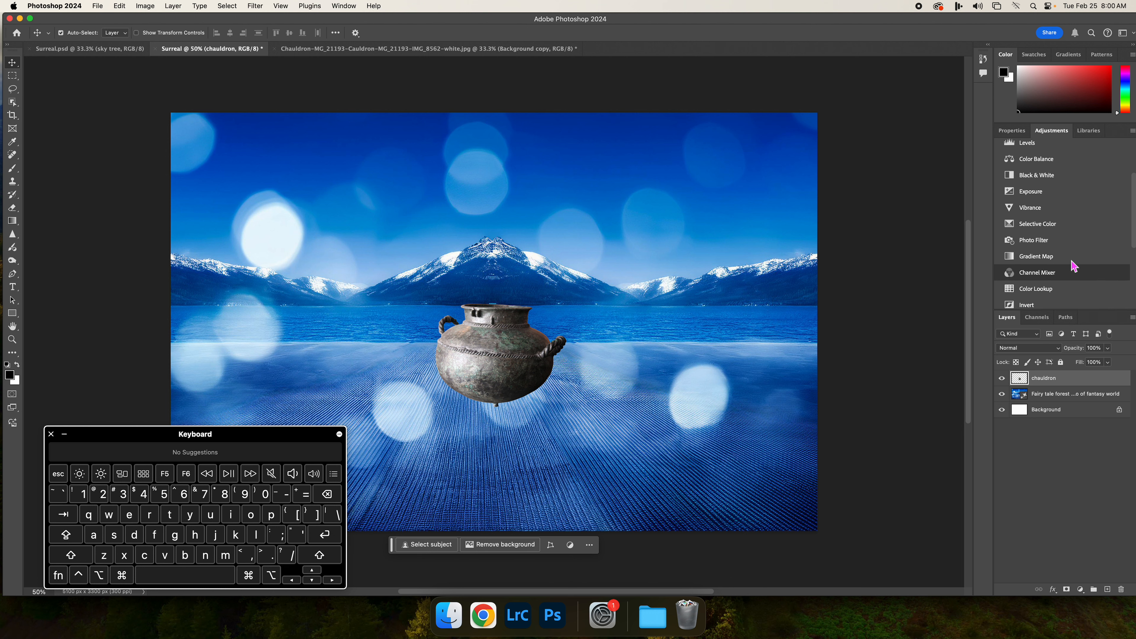
{"action": "left_click", "coordinate": [1055, 159]}
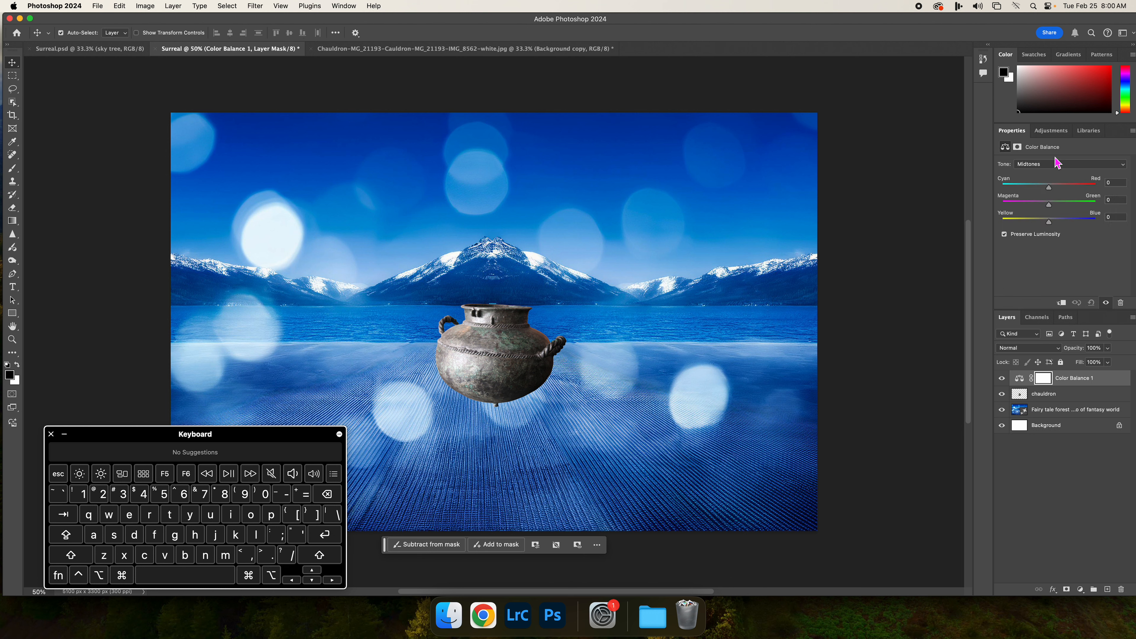
{"action": "left_click", "coordinate": [1062, 304]}
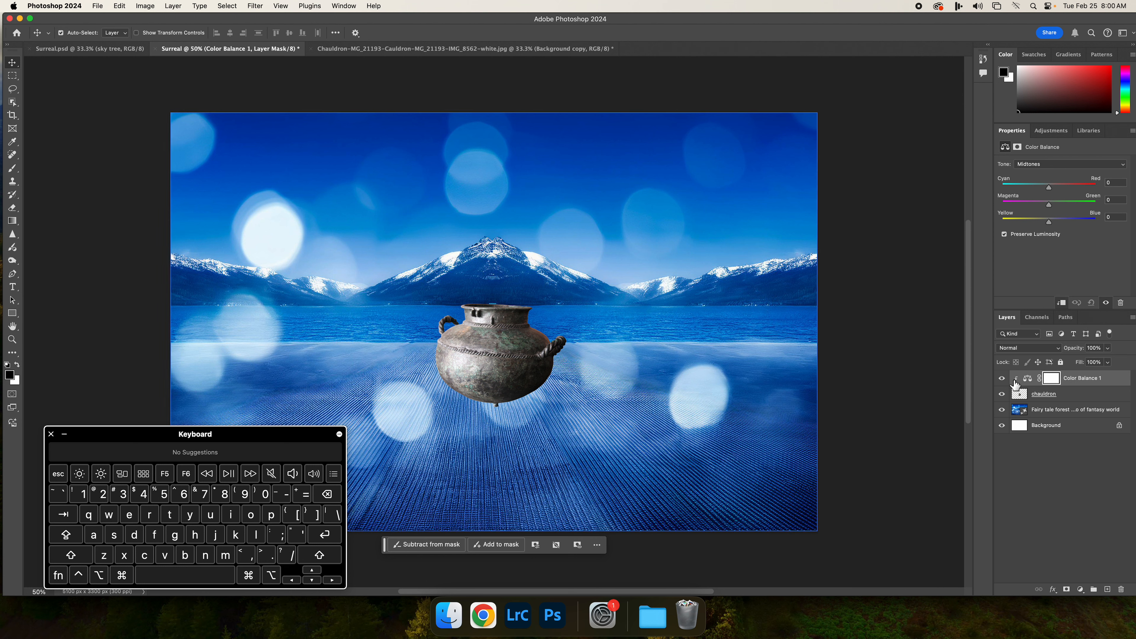
{"action": "left_click_drag", "start_coordinate": [1050, 226], "coordinate": [1034, 191]}
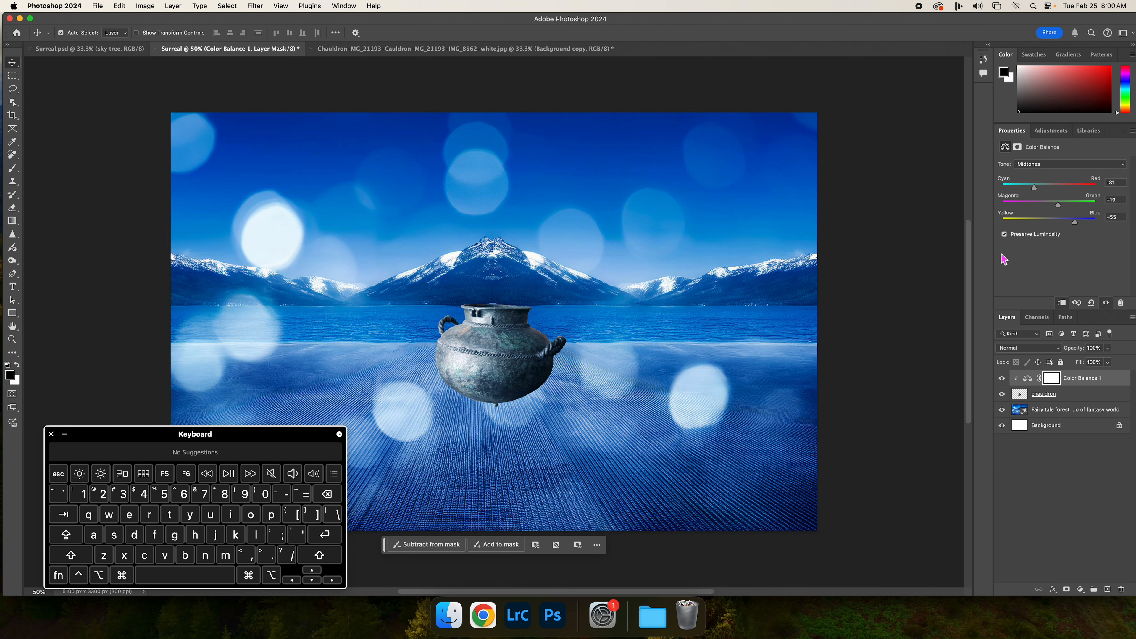
Step: Review the Adjustment Layers and Clipping Mask requirements in the Chrome project document and the Color Balance layer's clipping mask option in Photoshop
{"action": "left_click", "coordinate": [483, 615]}
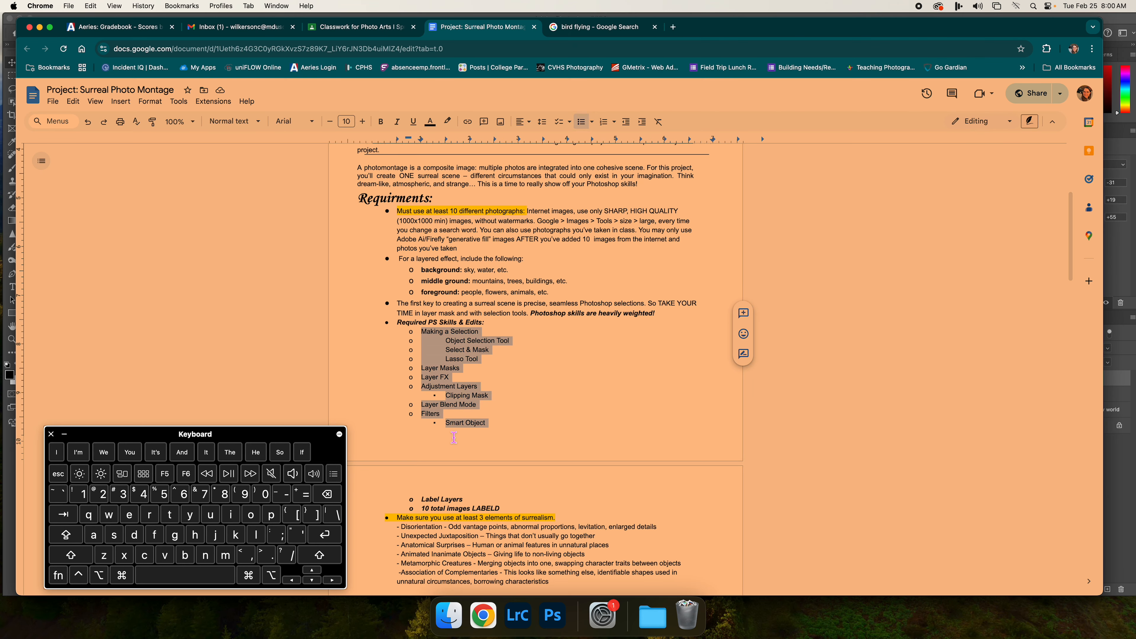
{"action": "left_click", "coordinate": [447, 370]}
{"action": "left_click_drag", "start_coordinate": [415, 390], "coordinate": [516, 397]}
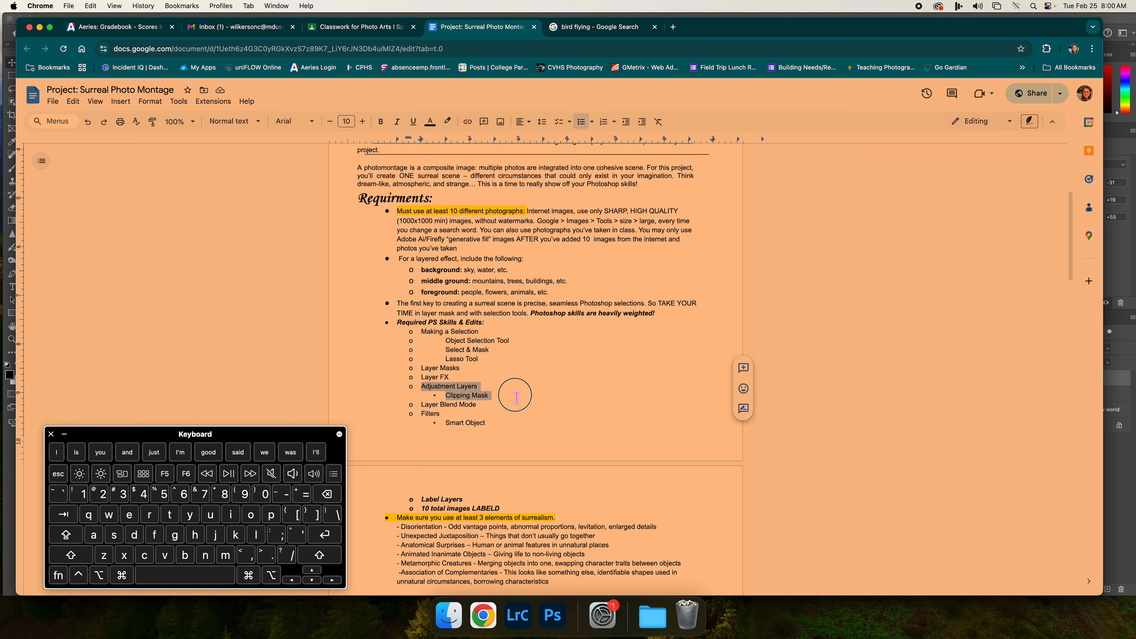
{"action": "left_click", "coordinate": [553, 615]}
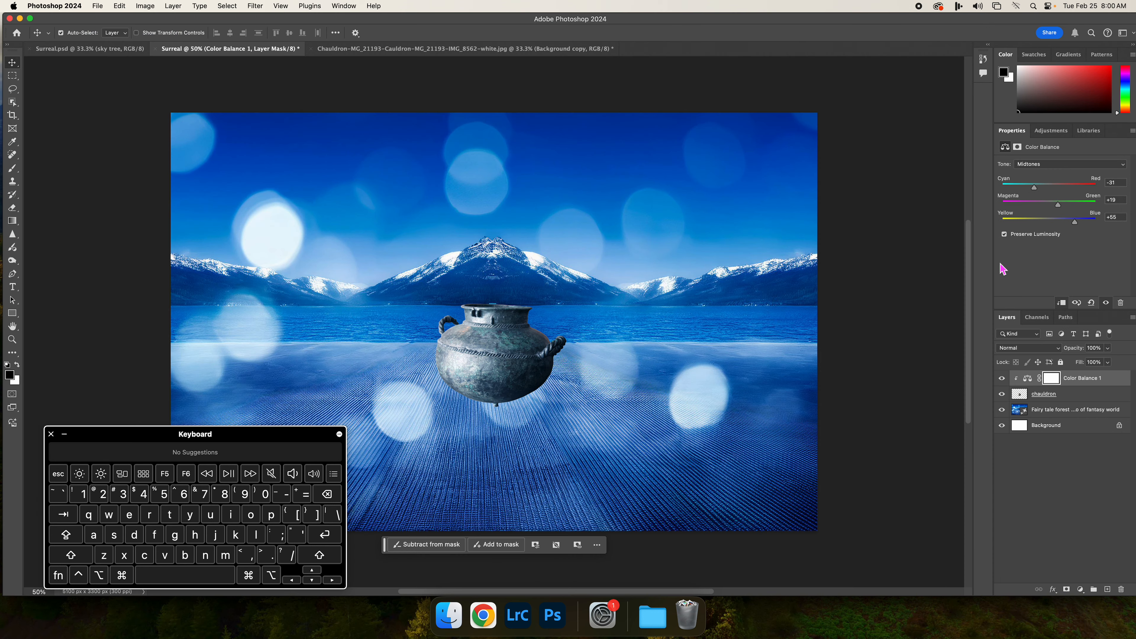
{"action": "right_click", "coordinate": [1075, 380]}
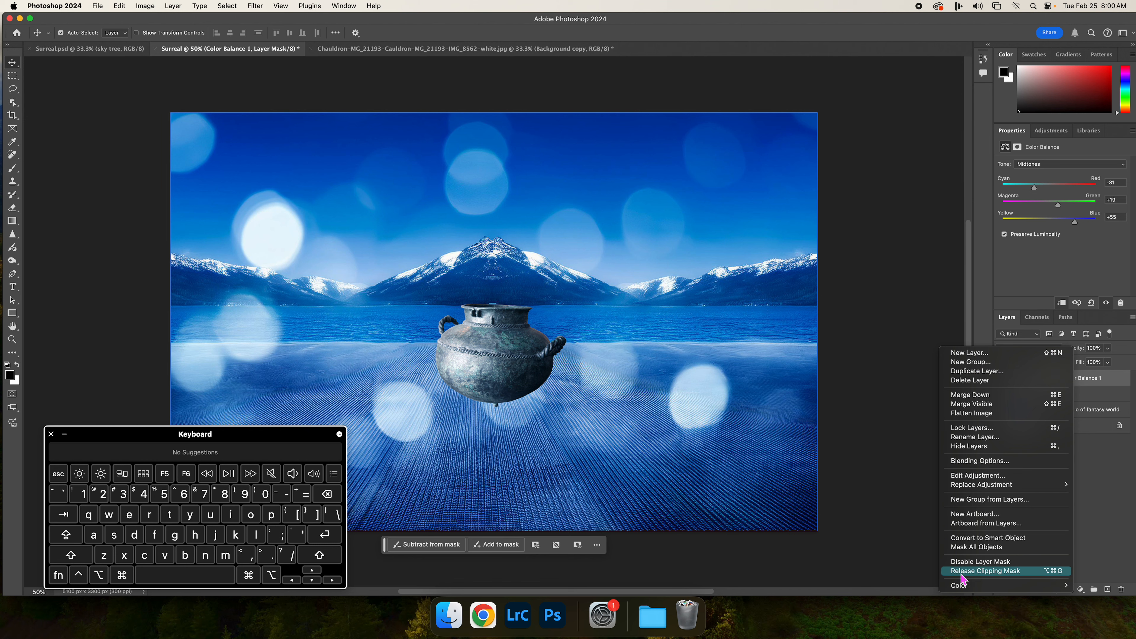
{"action": "left_click", "coordinate": [888, 493]}
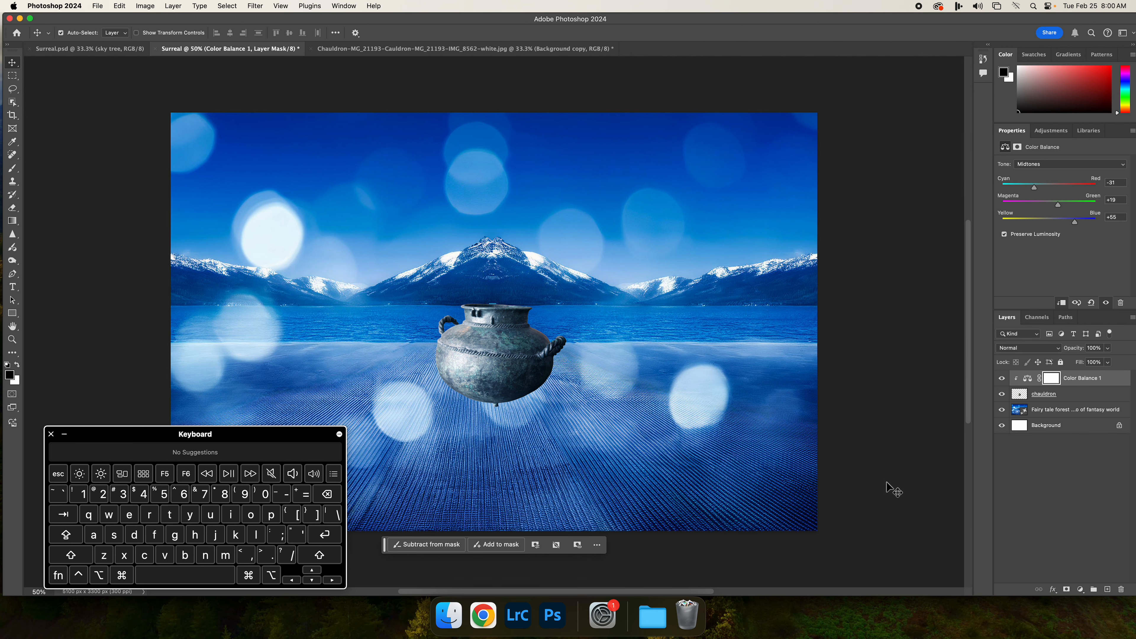
Step: Switch to Chrome and review the Making a Selection, Layer Masks and Layer FX requirements in the project document
{"action": "left_click", "coordinate": [470, 615]}
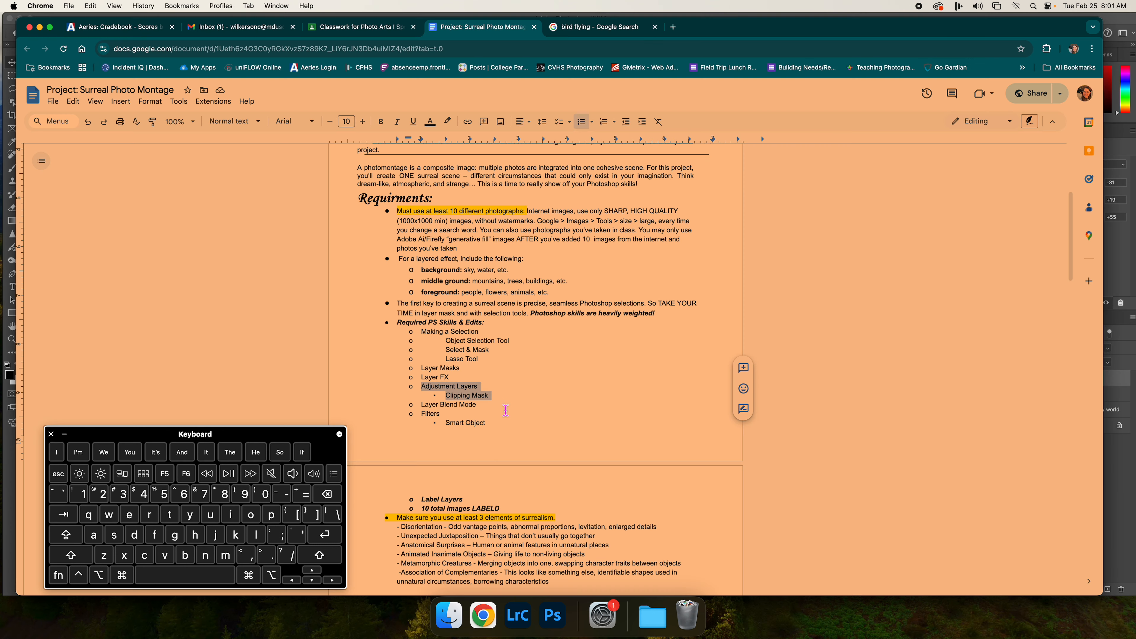
{"action": "left_click", "coordinate": [420, 336]}
{"action": "left_click_drag", "start_coordinate": [420, 337], "coordinate": [492, 356]}
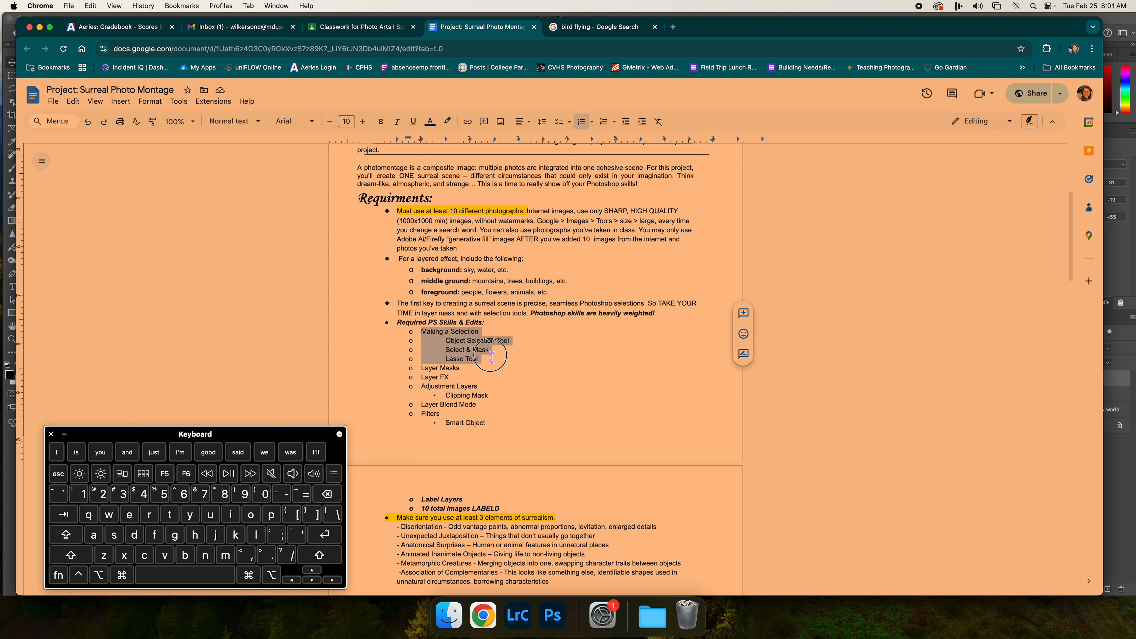
{"action": "left_click_drag", "start_coordinate": [418, 367], "coordinate": [465, 370]}
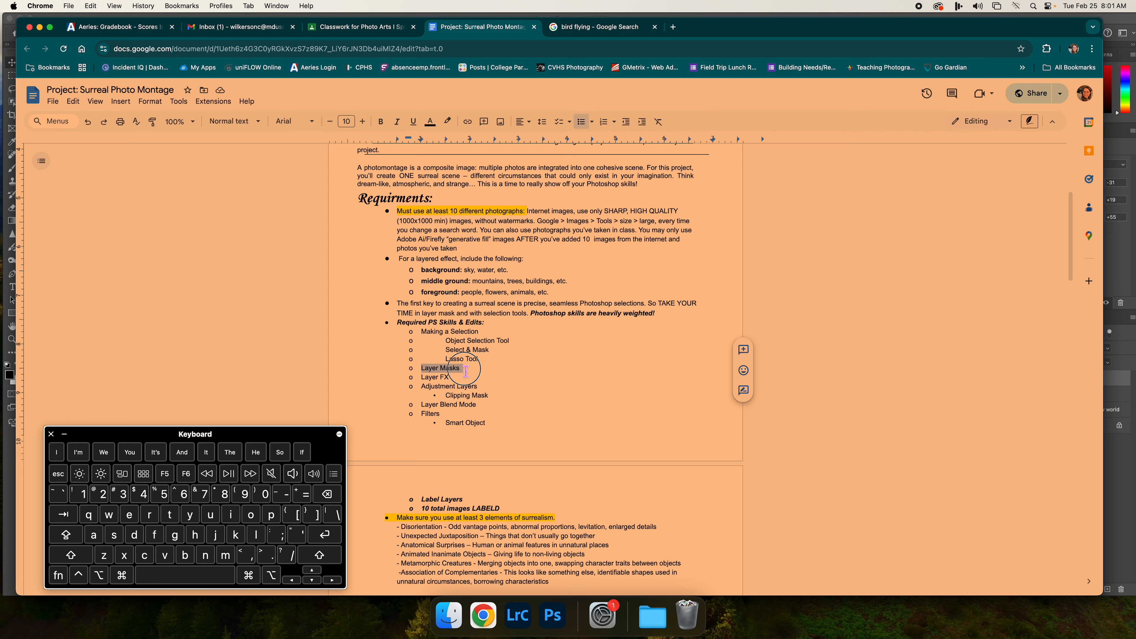
{"action": "left_click_drag", "start_coordinate": [418, 380], "coordinate": [453, 380]}
Step: Switch to Photoshop and open swimmer.jpeg from the Surreal folder
{"action": "left_click", "coordinate": [552, 615]}
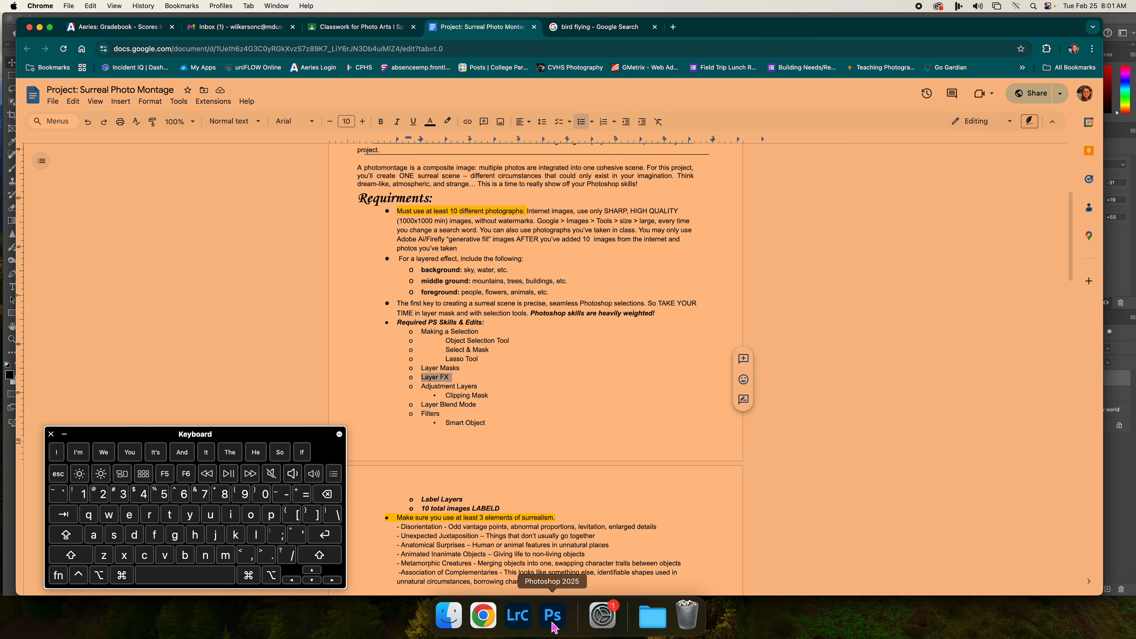
{"action": "left_click", "coordinate": [98, 7]}
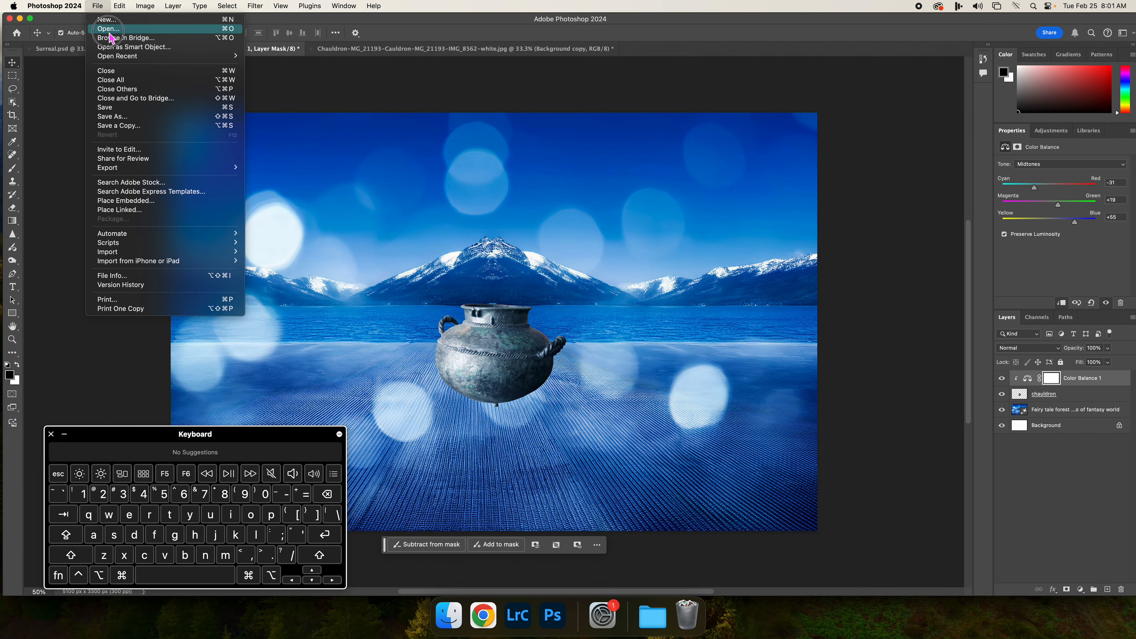
{"action": "left_click", "coordinate": [109, 31]}
{"action": "scroll", "coordinate": [557, 229], "scroll_direction": "down", "scroll_amount": 1}
{"action": "scroll", "coordinate": [558, 228], "scroll_direction": "up", "scroll_amount": 1}
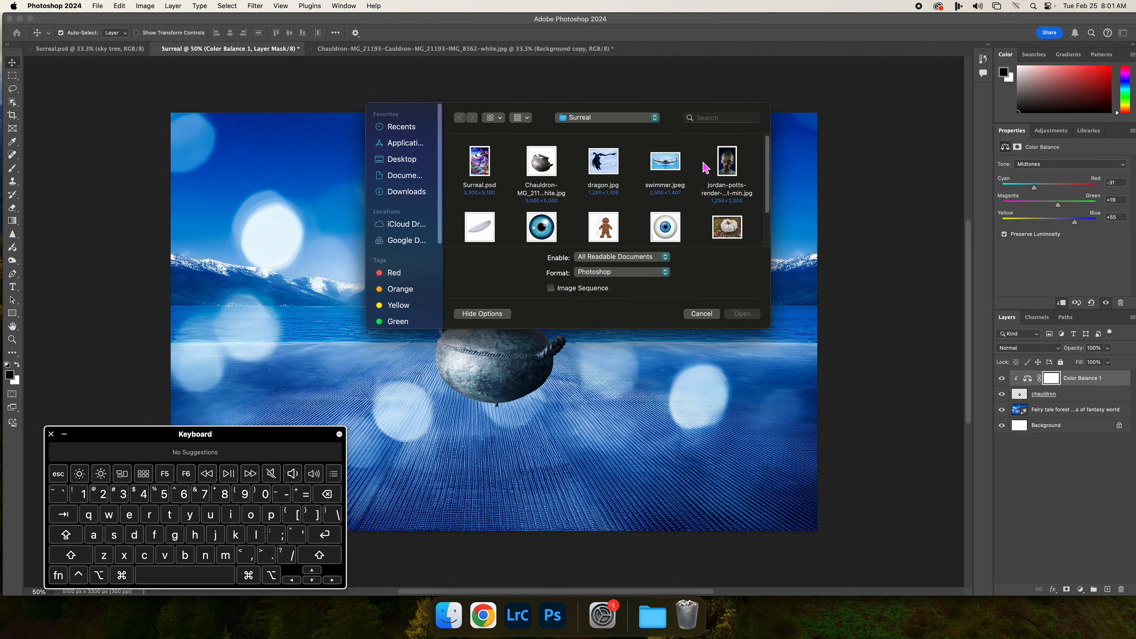
{"action": "left_click", "coordinate": [683, 190]}
{"action": "left_click", "coordinate": [742, 314]}
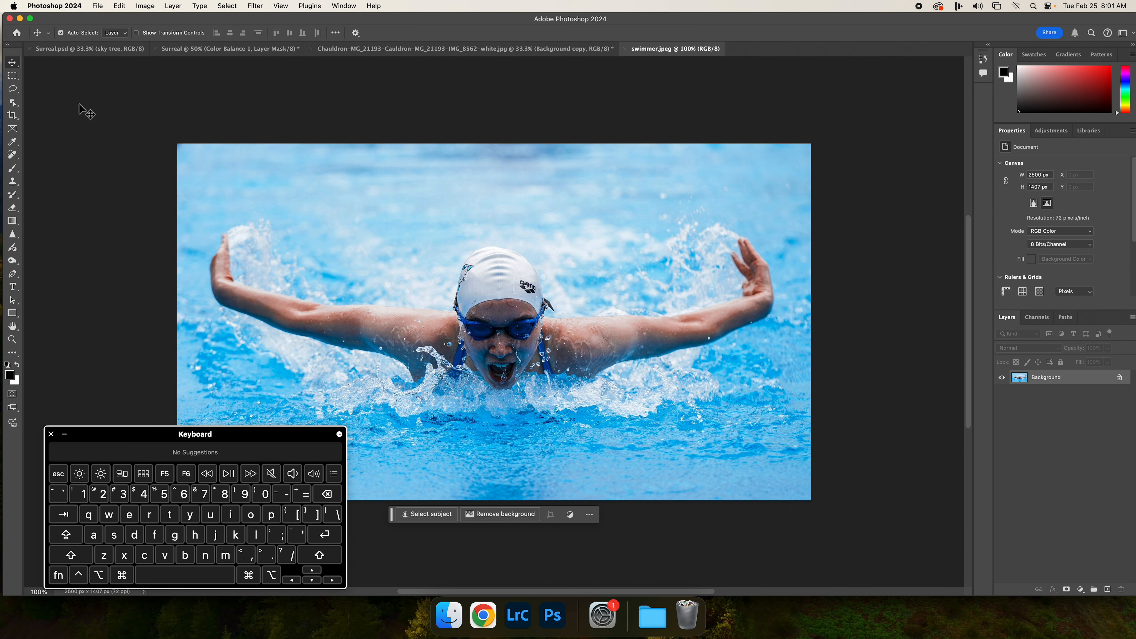
Step: Select the whole swimmer, including both arms, with the Object Selection tool
{"action": "left_click", "coordinate": [13, 102]}
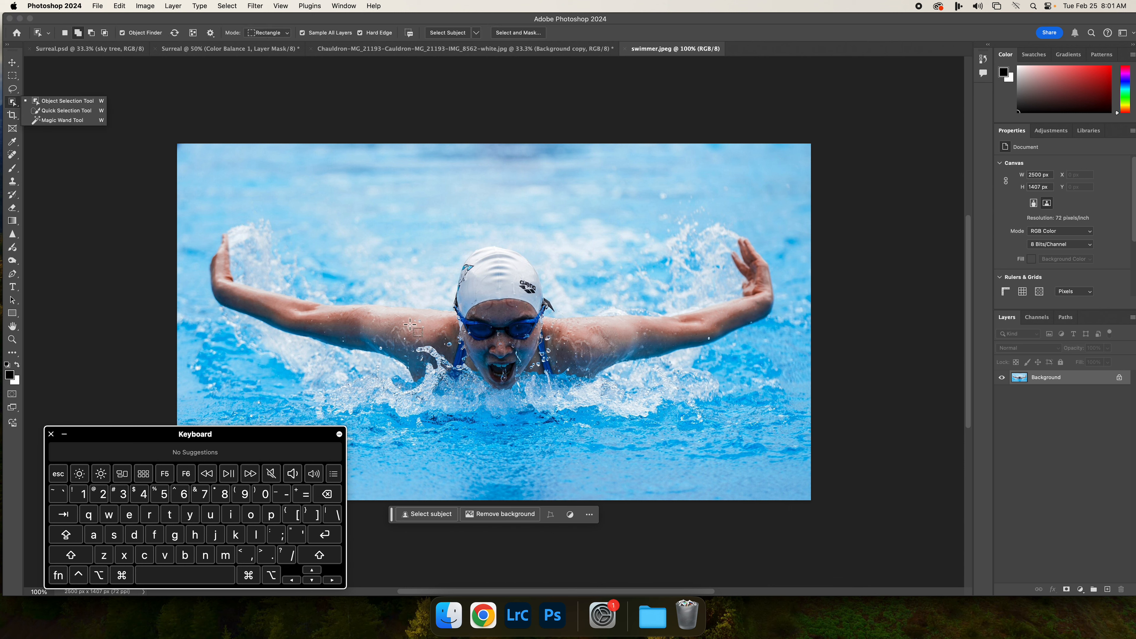
{"action": "left_click_drag", "start_coordinate": [382, 246], "coordinate": [667, 375]}
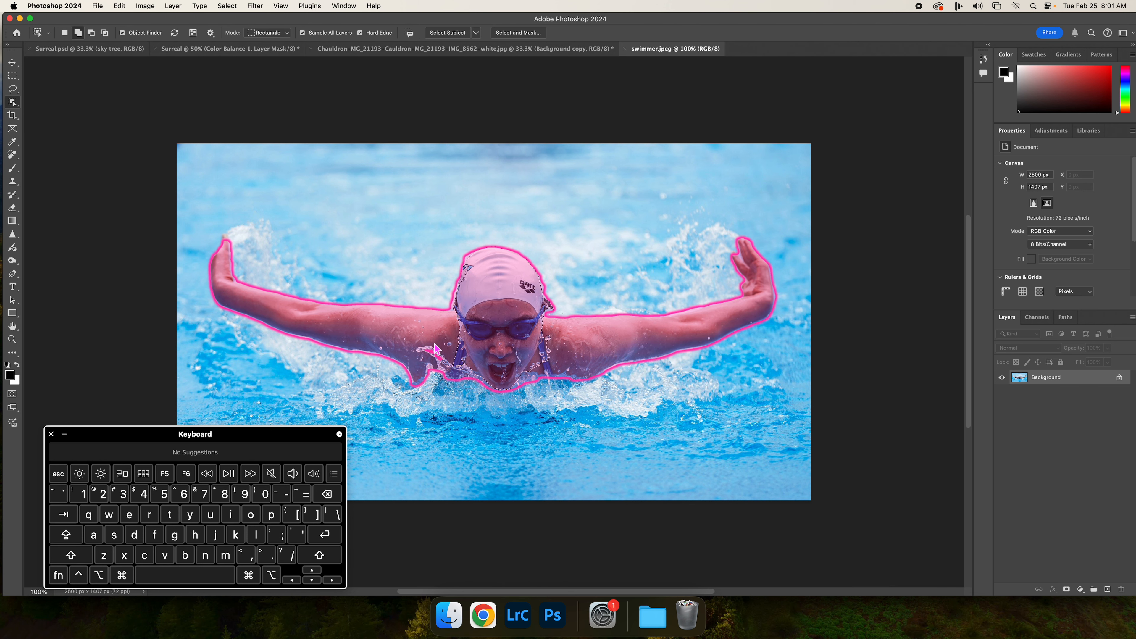
{"action": "left_click", "coordinate": [501, 303], "text": "shift"}
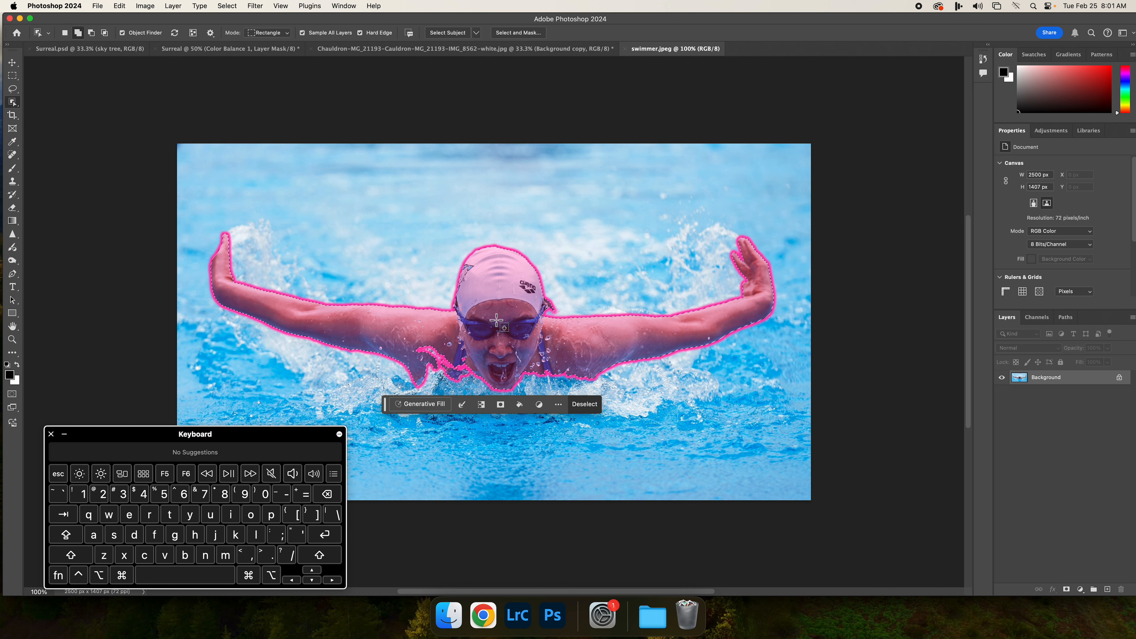
Step: Try refining the swimmer selection with Smooth 13, Feather 1.2 px, Contrast 20% and Shift Edge -66%, output it to a new layer, and revert it
{"action": "left_click", "coordinate": [528, 33]}
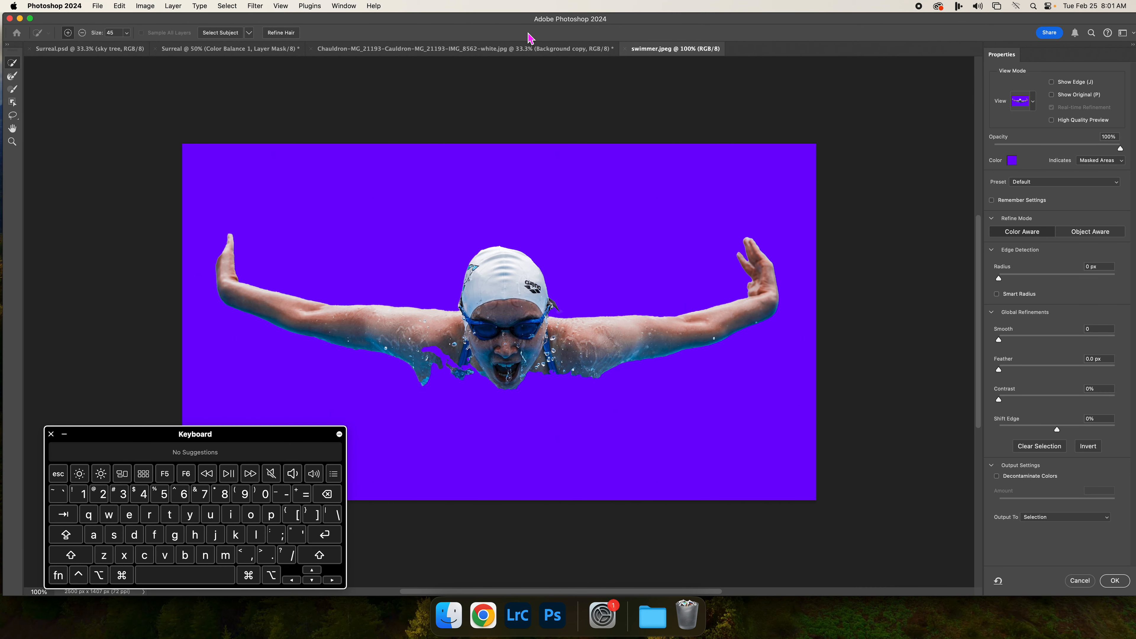
{"action": "left_click_drag", "start_coordinate": [1059, 429], "coordinate": [1015, 344]}
{"action": "left_click", "coordinate": [1050, 519]}
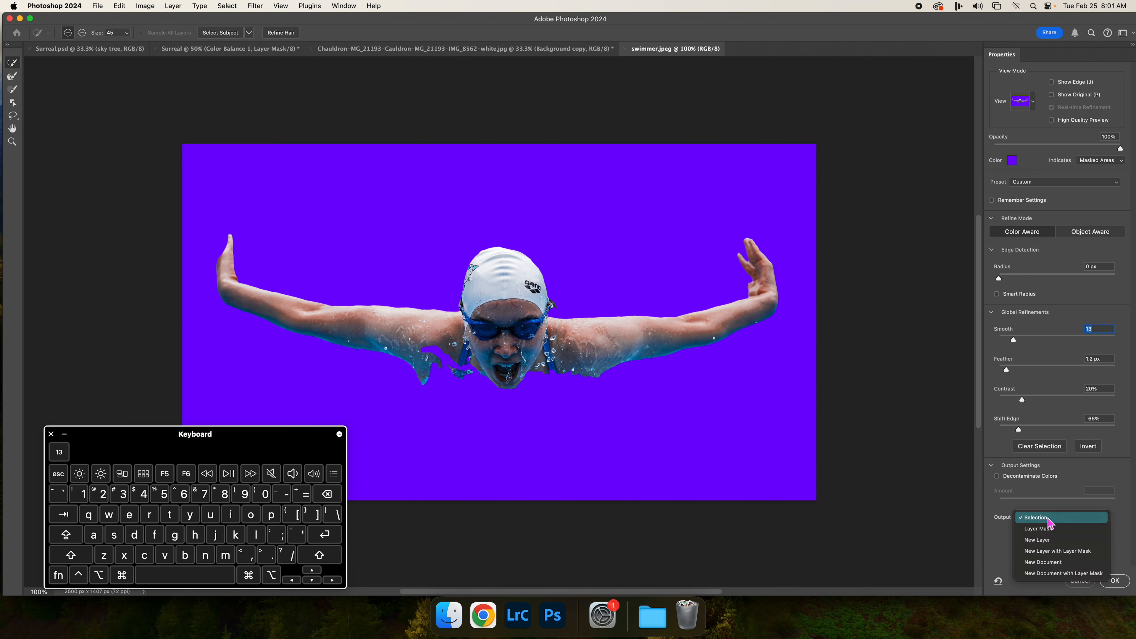
{"action": "left_click", "coordinate": [1056, 542]}
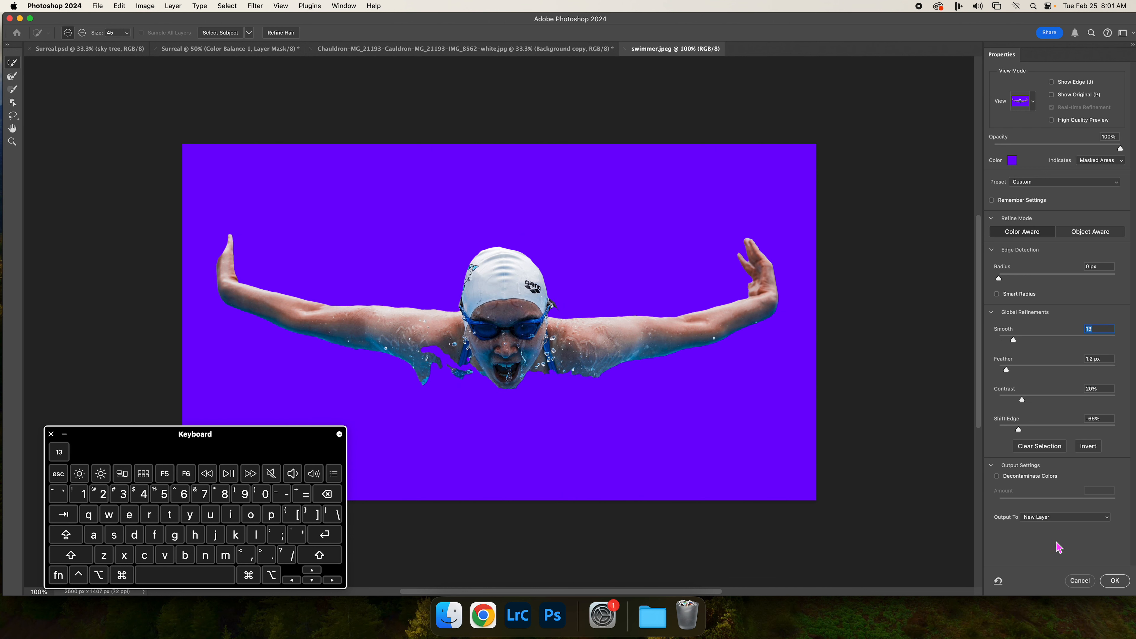
{"action": "left_click", "coordinate": [1114, 580]}
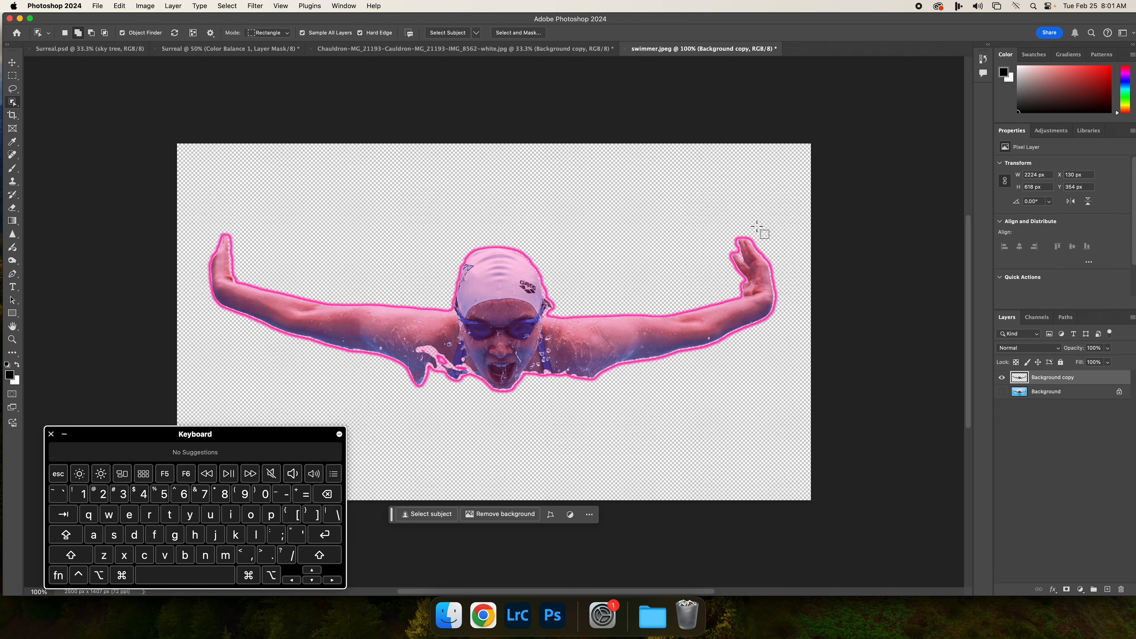
{"action": "left_click", "coordinate": [982, 58]}
{"action": "left_click", "coordinate": [933, 91]}
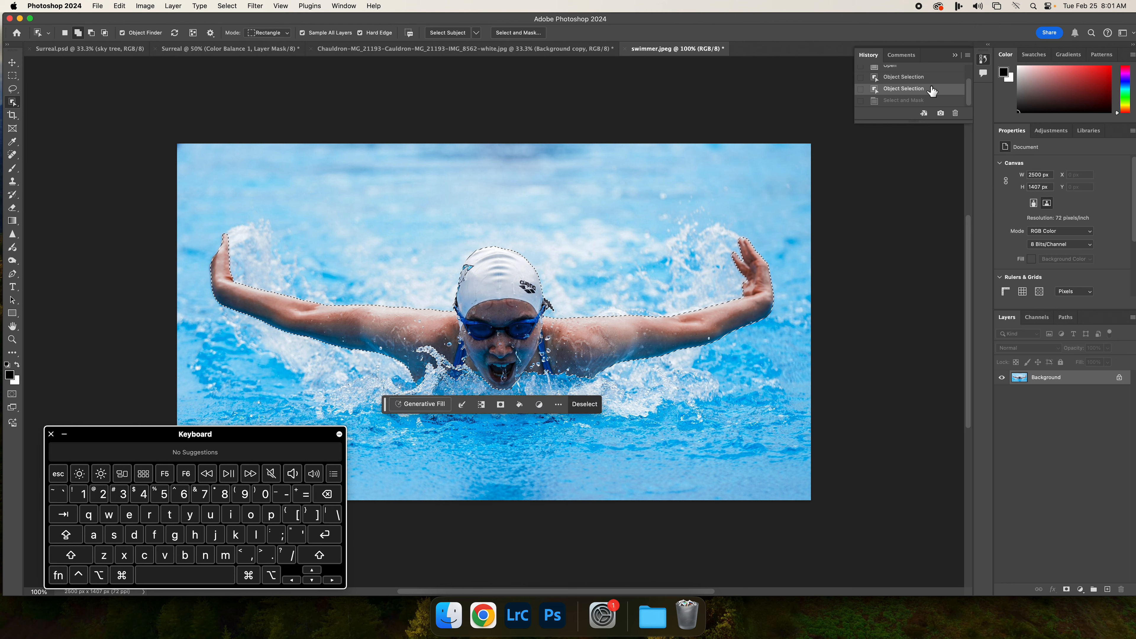
Step: Add the water splash below the swimmer's chest in Select and Mask and output the result to a new layer with layer mask
{"action": "left_click", "coordinate": [519, 33]}
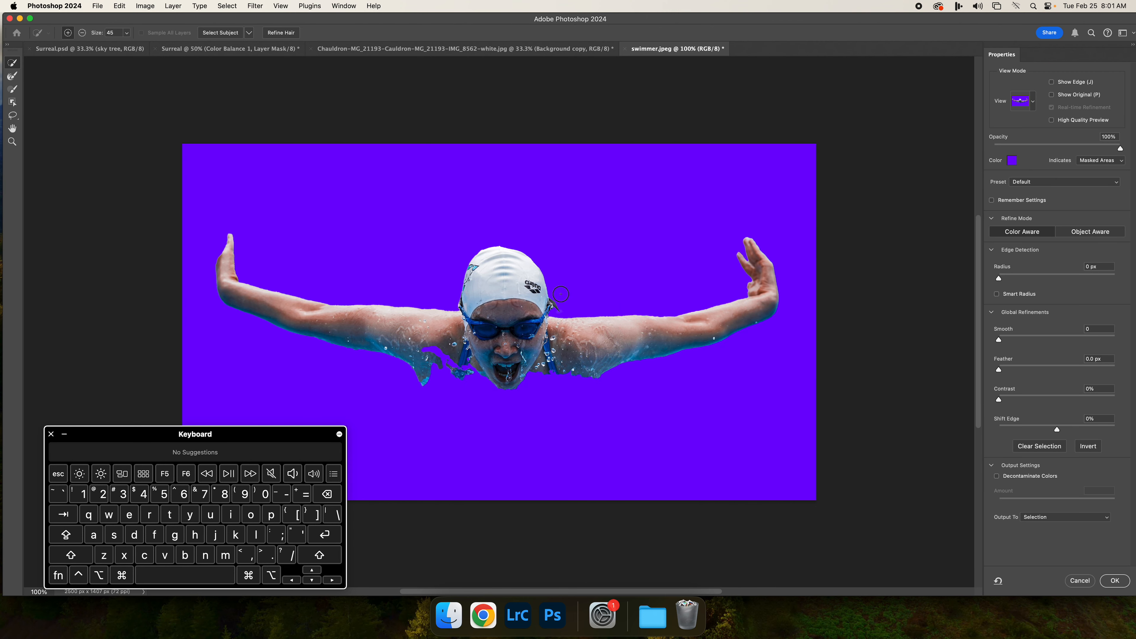
{"action": "mouse_move", "coordinate": [424, 357]}
{"action": "left_mouse_down"}
{"action": "mouse_move", "coordinate": [468, 372]}
{"action": "mouse_move", "coordinate": [431, 377]}
{"action": "mouse_move", "coordinate": [547, 379]}
{"action": "mouse_move", "coordinate": [497, 389]}
{"action": "mouse_move", "coordinate": [589, 375]}
{"action": "mouse_move", "coordinate": [432, 390]}
{"action": "mouse_move", "coordinate": [472, 392]}
{"action": "left_mouse_up"}
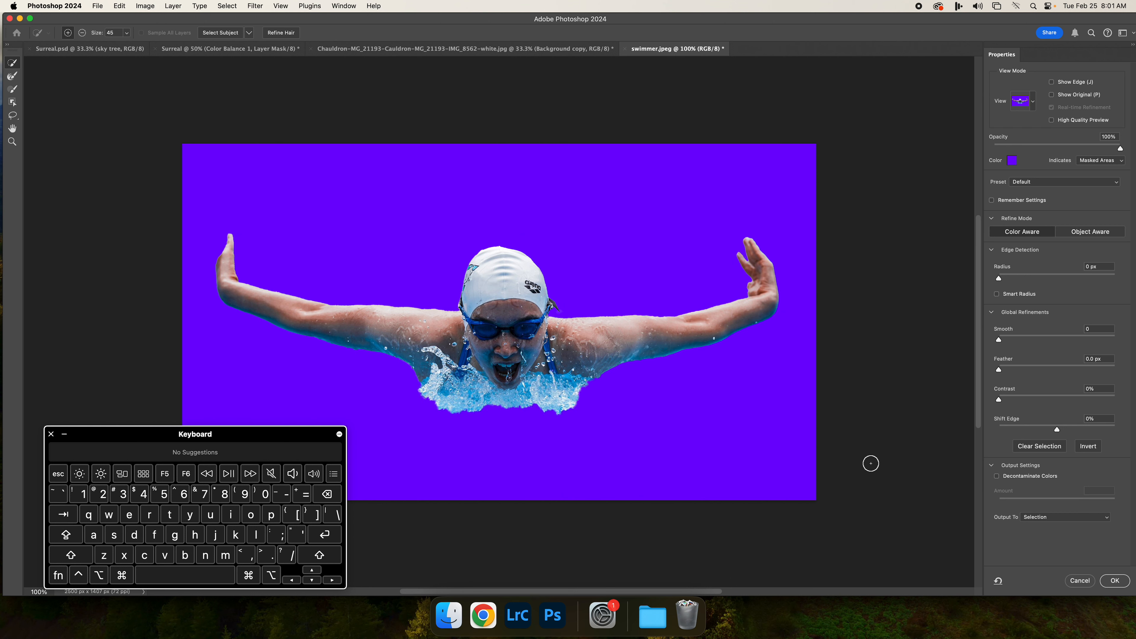
{"action": "left_click", "coordinate": [1042, 523]}
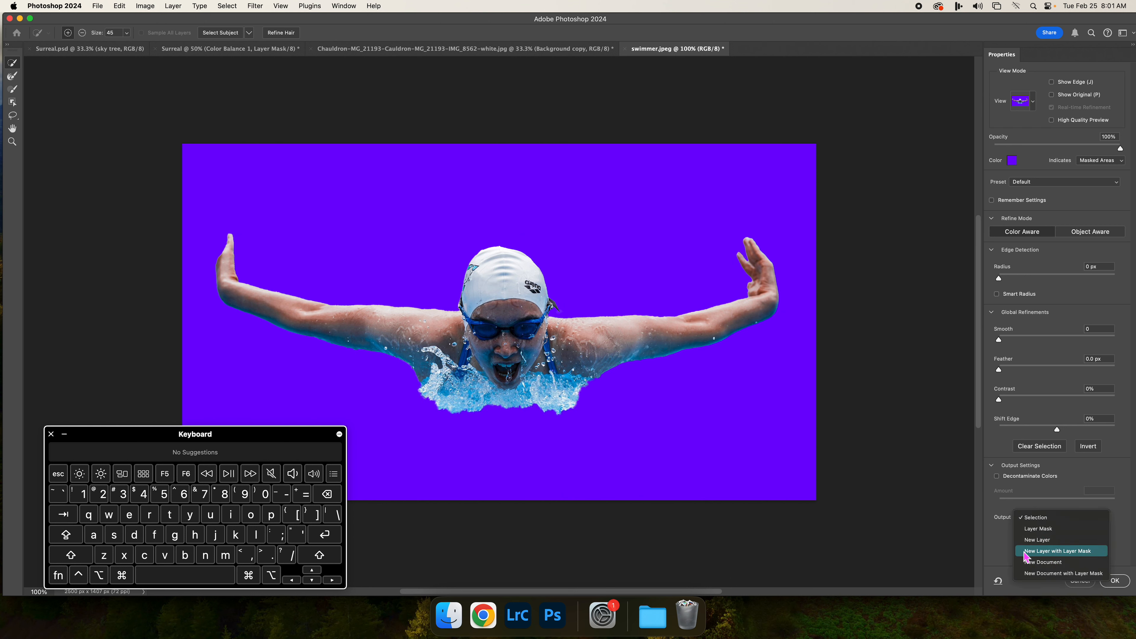
{"action": "left_click", "coordinate": [1070, 552]}
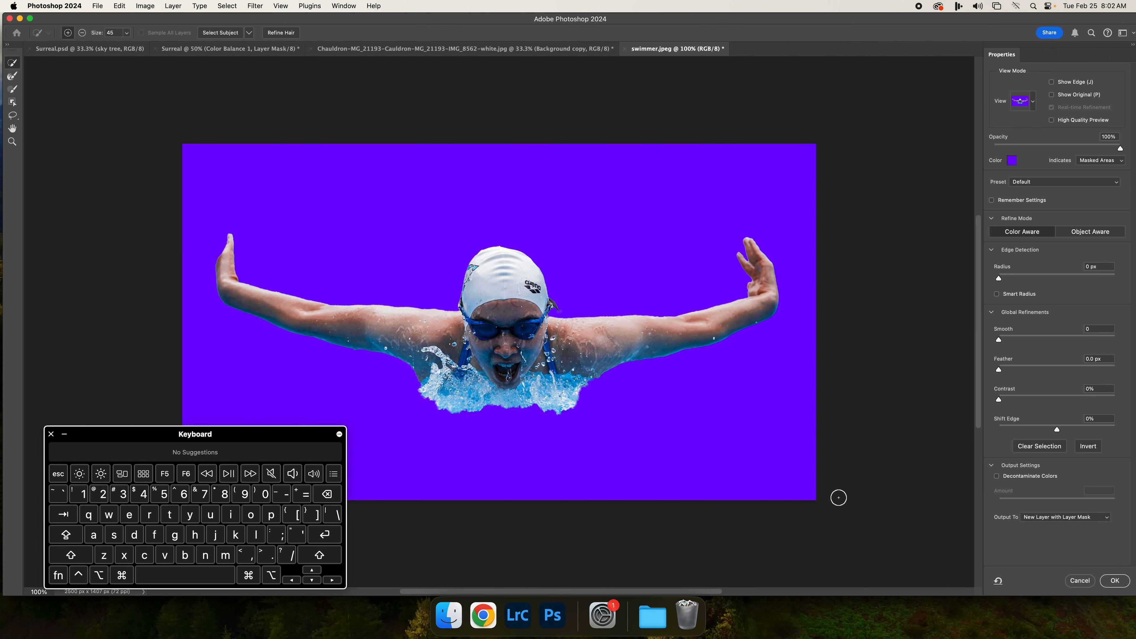
{"action": "left_click", "coordinate": [1114, 580]}
Step: Move the masked swimmer into the Surreal document with the mountain lake background
{"action": "left_click", "coordinate": [13, 65]}
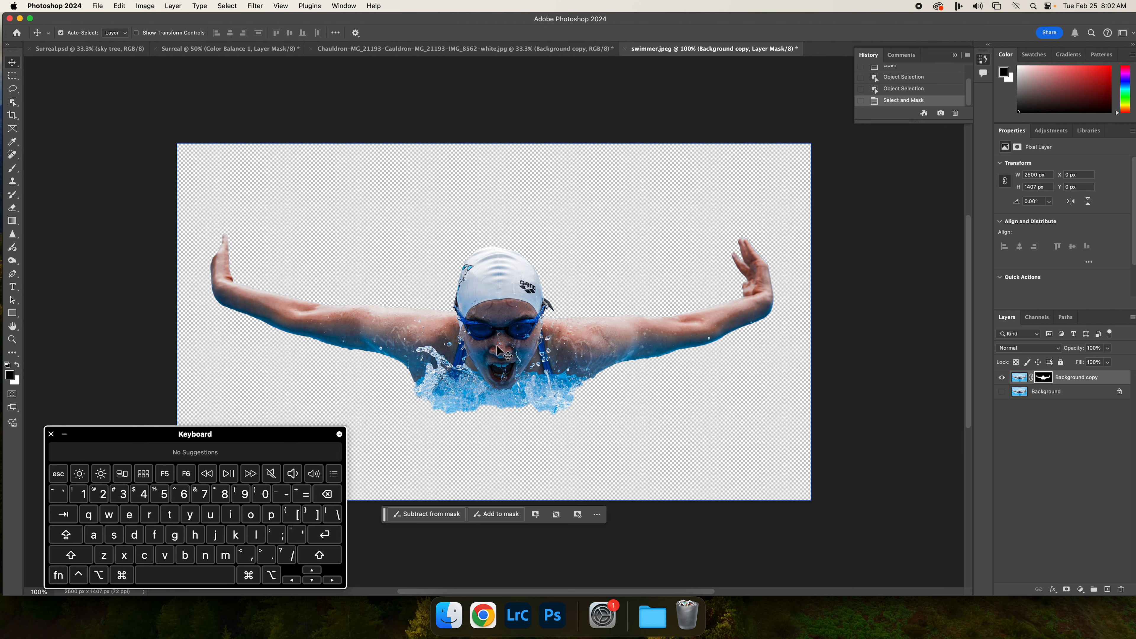
{"action": "left_click", "coordinate": [204, 49]}
{"action": "left_click_drag", "start_coordinate": [227, 69], "coordinate": [315, 307]}
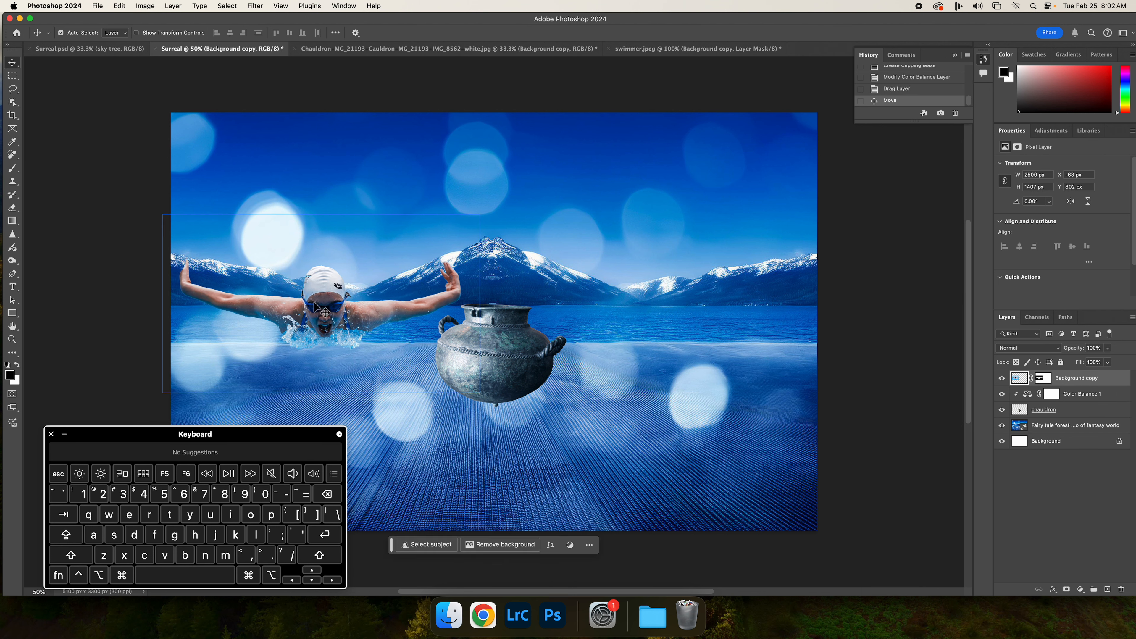
Step: Free-transform the swimmer down to about 568 px wide and place it in the lake water to the left of the cauldron
{"action": "key", "text": "cmd+t"}
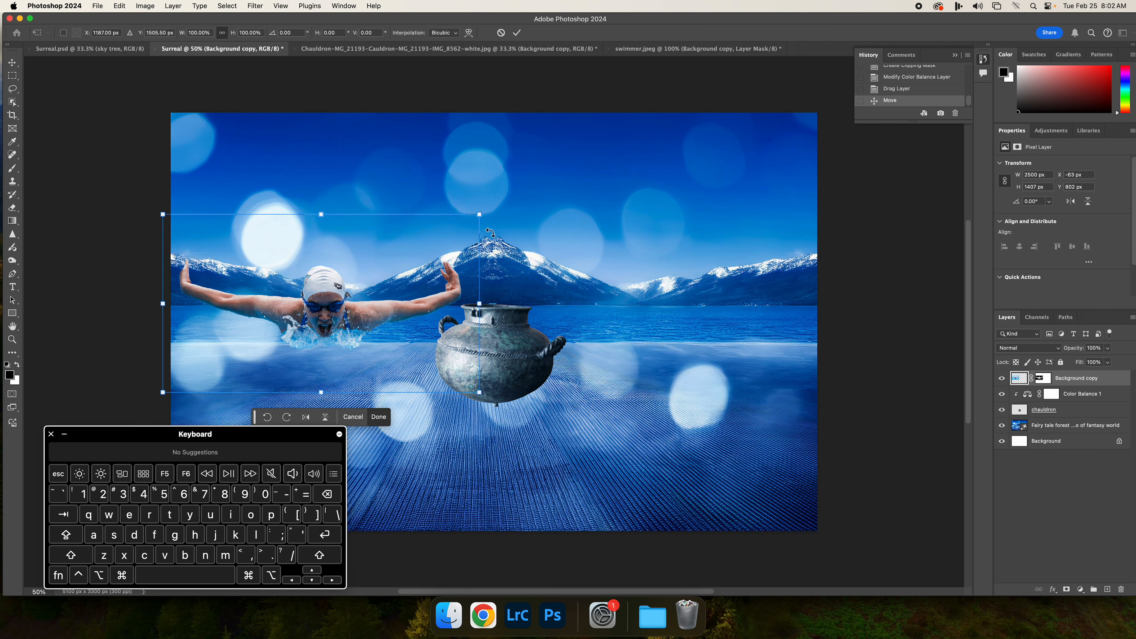
{"action": "left_click_drag", "start_coordinate": [486, 214], "coordinate": [311, 315]}
{"action": "left_click_drag", "start_coordinate": [285, 362], "coordinate": [376, 323]}
{"action": "left_click", "coordinate": [403, 262]}
{"action": "left_click_drag", "start_coordinate": [413, 264], "coordinate": [377, 282]}
{"action": "mouse_move", "coordinate": [338, 312]}
{"action": "left_mouse_down"}
{"action": "mouse_move", "coordinate": [352, 301]}
{"action": "mouse_move", "coordinate": [331, 318]}
{"action": "mouse_move", "coordinate": [328, 302]}
{"action": "left_mouse_up"}
{"action": "key", "text": "Return"}
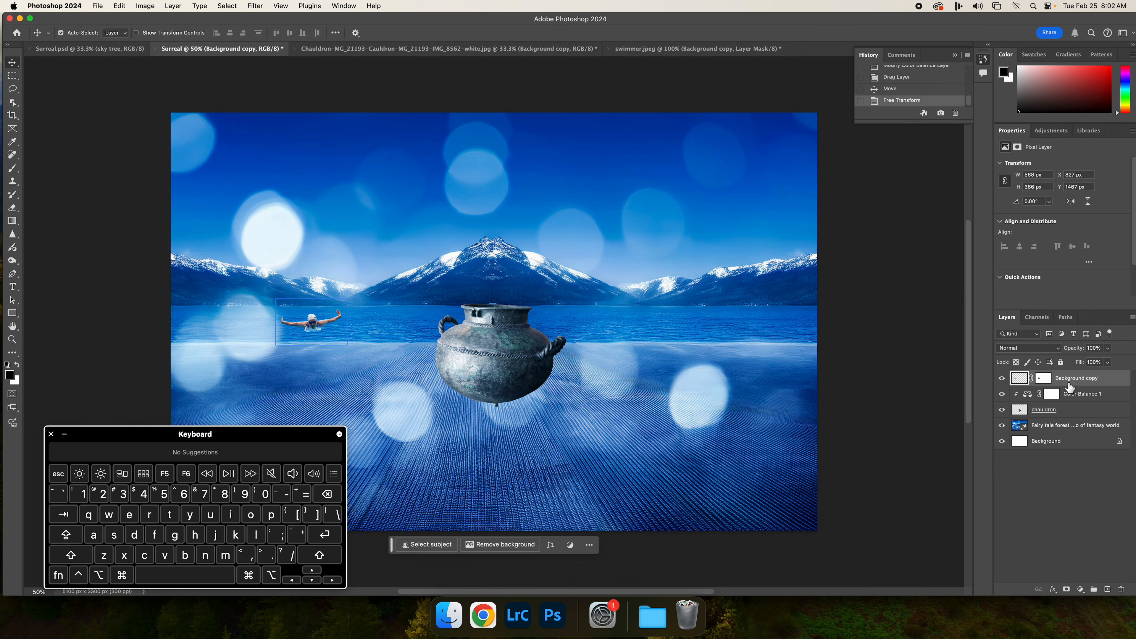
Step: Rename the swimmer's layer as swimmer and set its blend mode to Hard Light
{"action": "type", "text": "wimmer"}
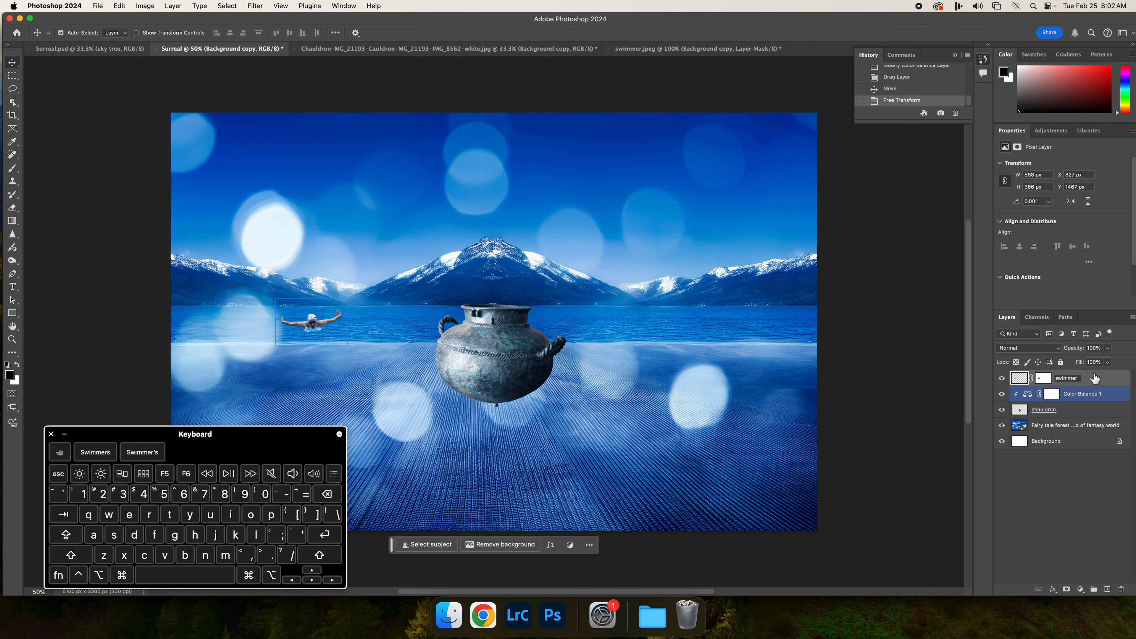
{"action": "key", "text": "Return"}
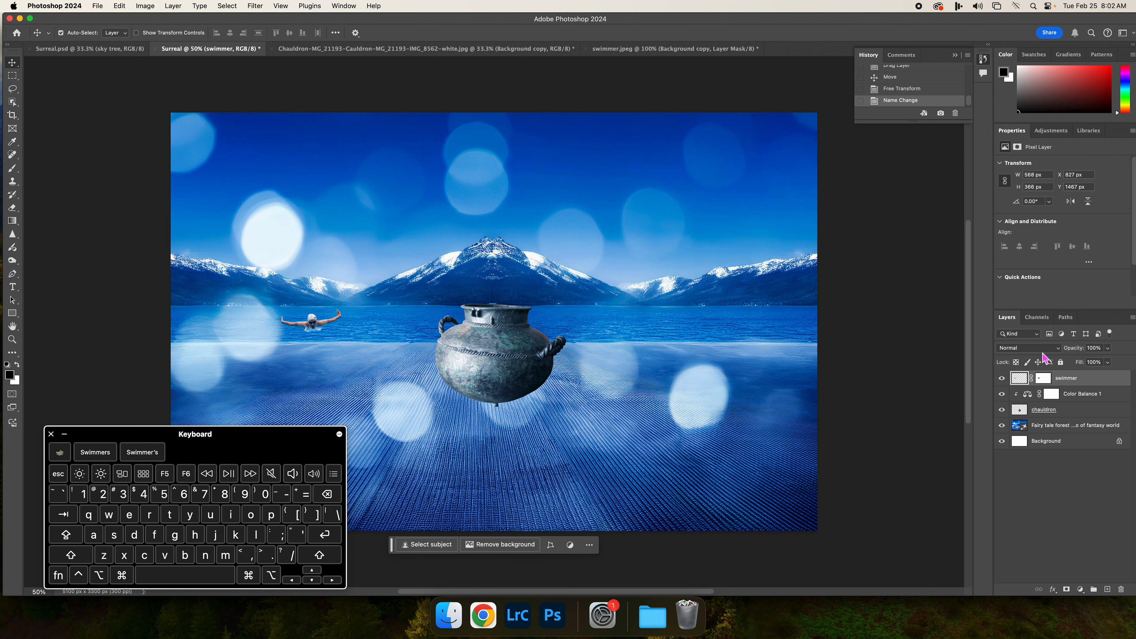
{"action": "left_click", "coordinate": [1039, 353]}
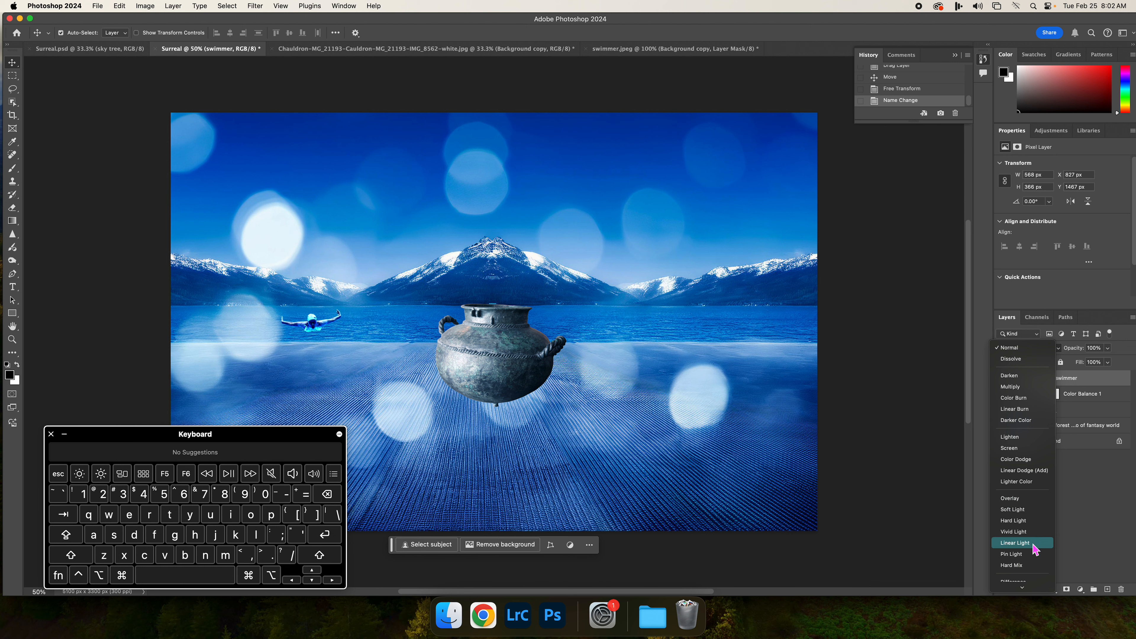
{"action": "scroll", "coordinate": [1033, 559], "scroll_direction": "down", "scroll_amount": 5}
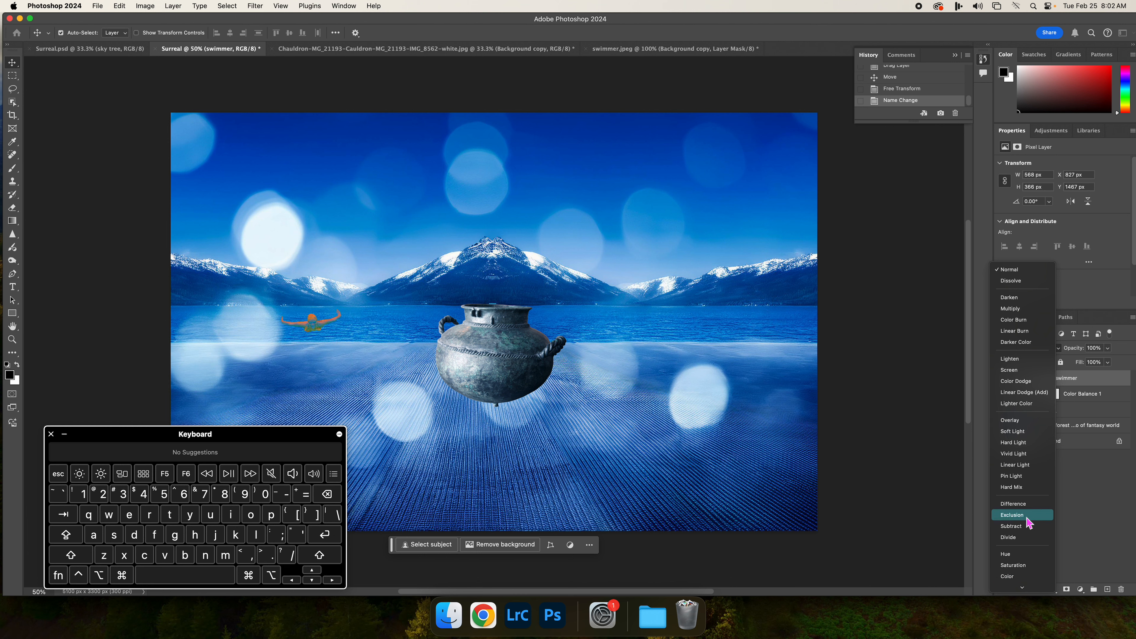
{"action": "left_click", "coordinate": [1027, 443]}
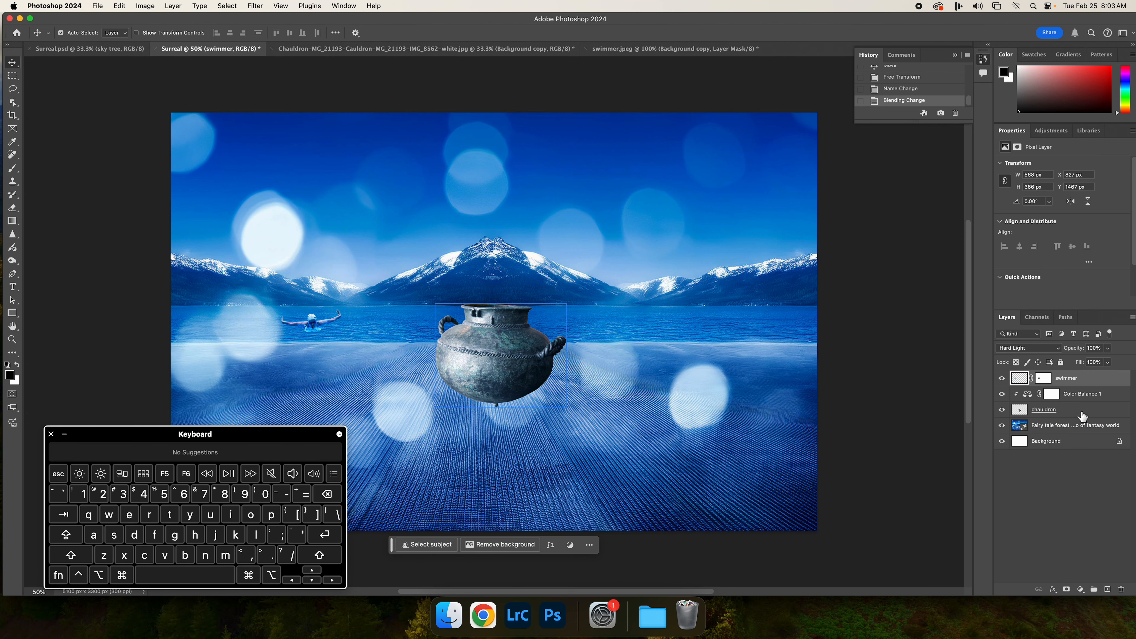
Step: Brush away the faint stray edge around the swimmer on its layer mask using Subtract from mask
{"action": "key", "text": "super+equal"}
{"action": "key", "text": "super+equal"}
{"action": "key", "text": "super+equal"}
{"action": "key", "text": "super+equal"}
{"action": "key", "text": "super+equal"}
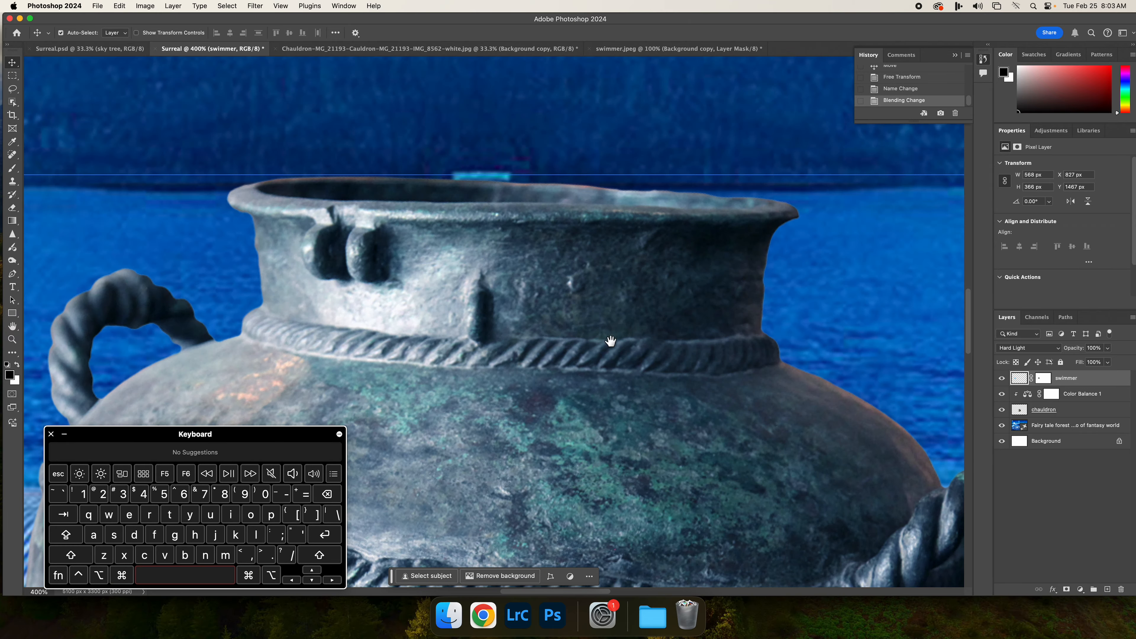
{"action": "left_click_drag", "start_coordinate": [375, 291], "coordinate": [854, 255]}
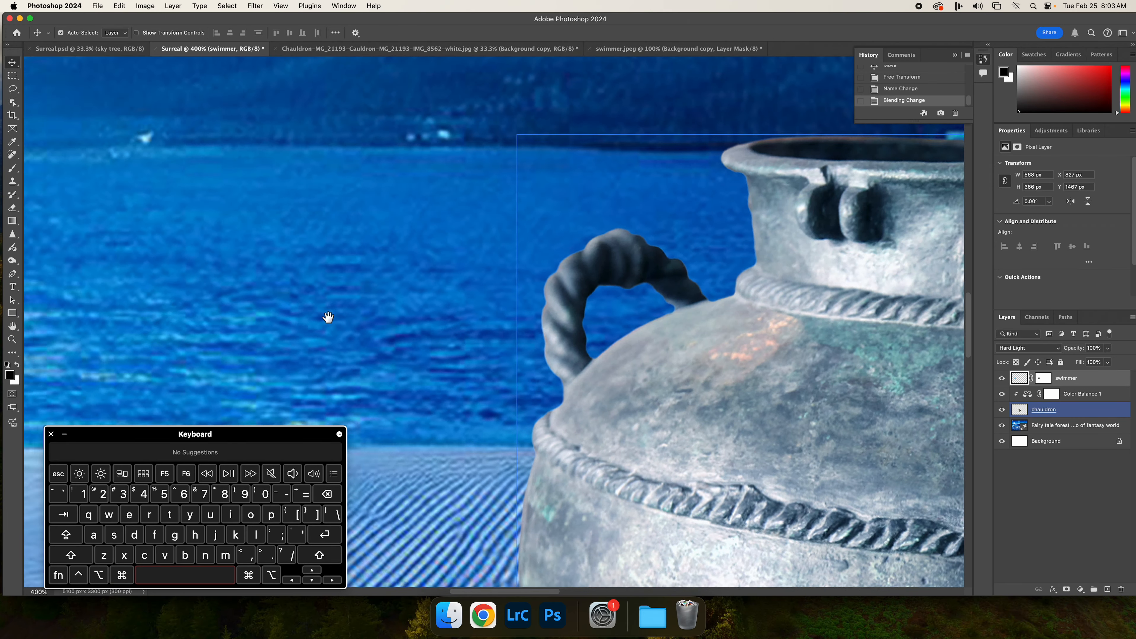
{"action": "left_click_drag", "start_coordinate": [327, 318], "coordinate": [756, 396]}
{"action": "left_click_drag", "start_coordinate": [519, 367], "coordinate": [812, 289]}
{"action": "left_click_drag", "start_coordinate": [448, 366], "coordinate": [654, 375]}
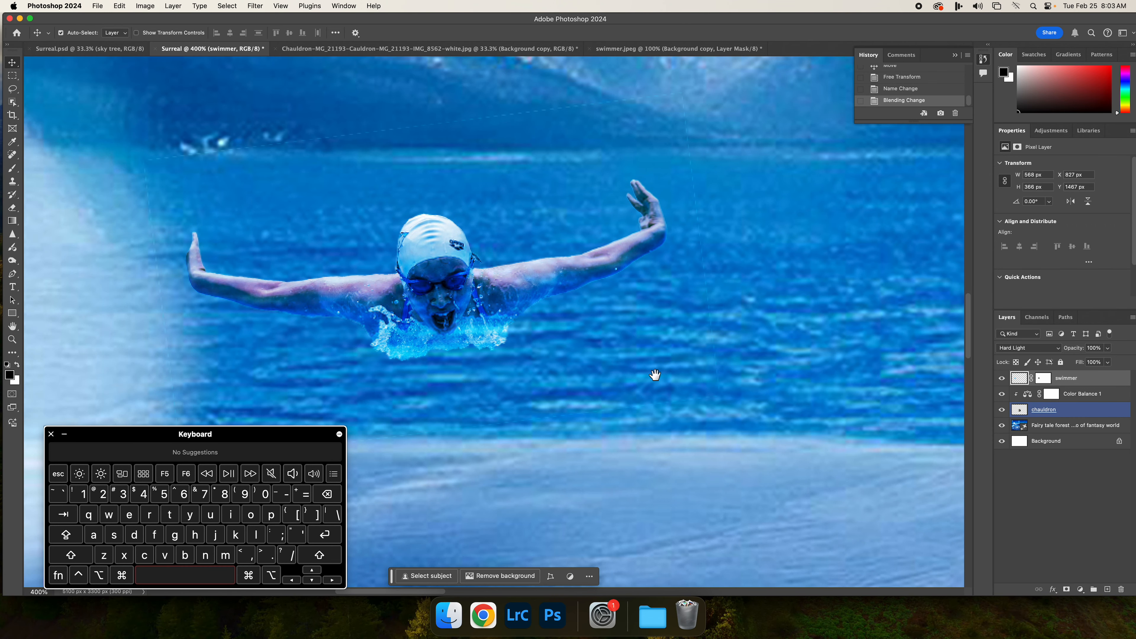
{"action": "left_click", "coordinate": [180, 121]}
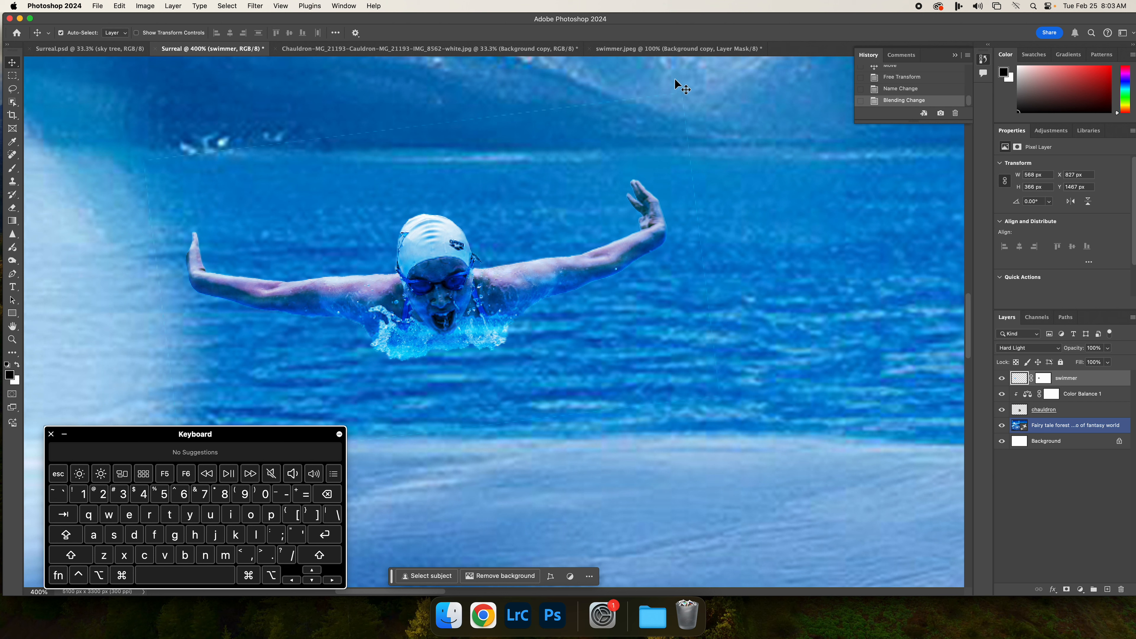
{"action": "left_click", "coordinate": [1043, 378]}
{"action": "left_click", "coordinate": [411, 576]}
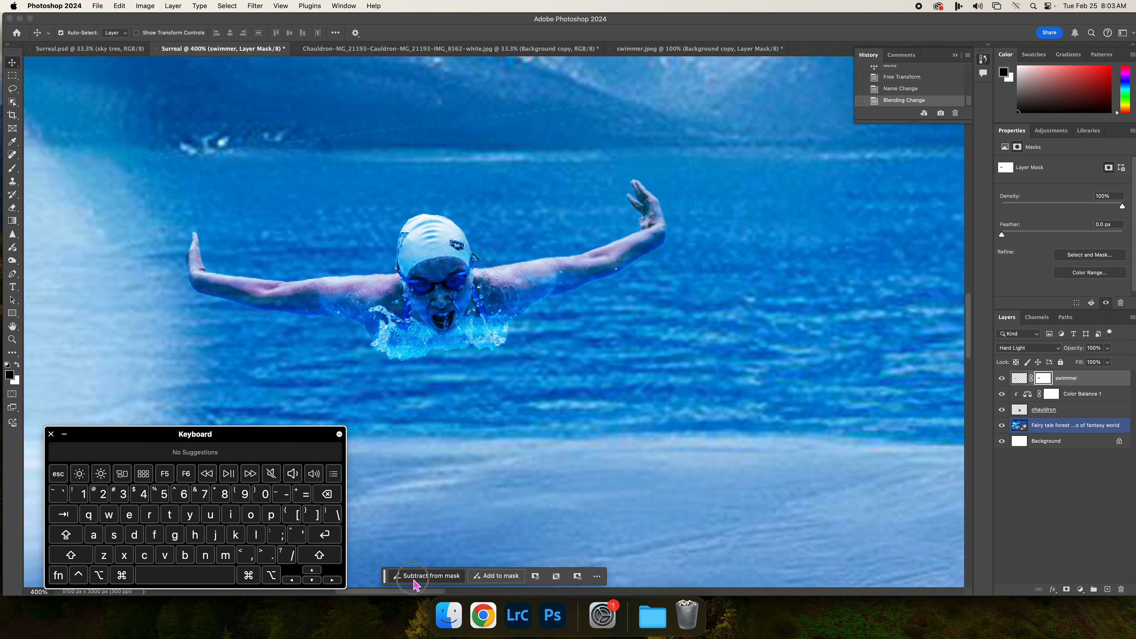
{"action": "left_click_drag", "start_coordinate": [127, 158], "coordinate": [123, 298]}
{"action": "mouse_move", "coordinate": [127, 189]}
{"action": "left_mouse_down"}
{"action": "mouse_move", "coordinate": [154, 281]}
{"action": "mouse_move", "coordinate": [157, 111]}
{"action": "left_mouse_up"}
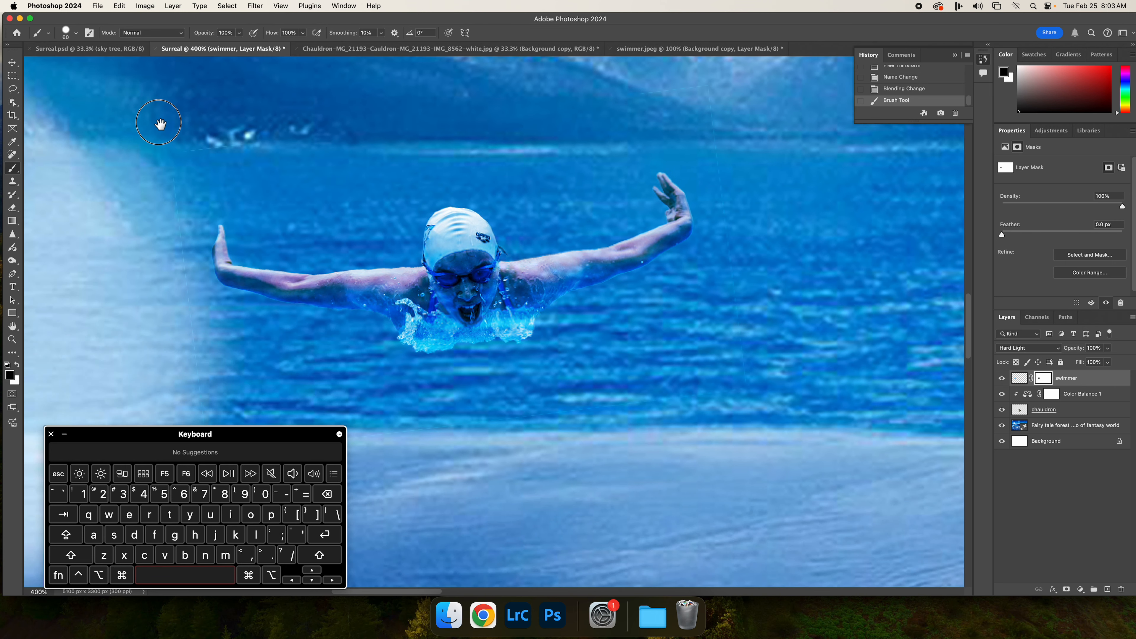
{"action": "mouse_move", "coordinate": [211, 368]}
{"action": "left_mouse_down"}
{"action": "mouse_move", "coordinate": [512, 363]}
{"action": "mouse_move", "coordinate": [827, 304]}
{"action": "left_mouse_up"}
{"action": "left_click_drag", "start_coordinate": [791, 357], "coordinate": [758, 469]}
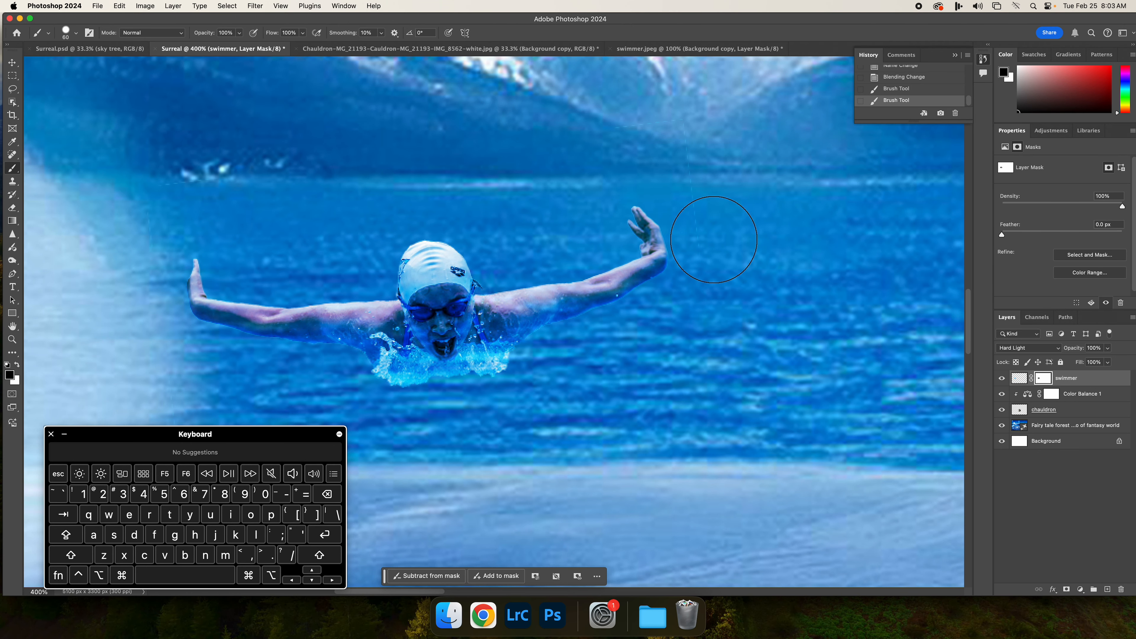
{"action": "left_click_drag", "start_coordinate": [156, 182], "coordinate": [709, 107]}
{"action": "key", "text": "super+0"}
Step: Check the swimmer layer's blend mode, then switch to Chrome and review the Layer Blend Mode and Layer FX requirements in the project document
{"action": "left_click", "coordinate": [1036, 349]}
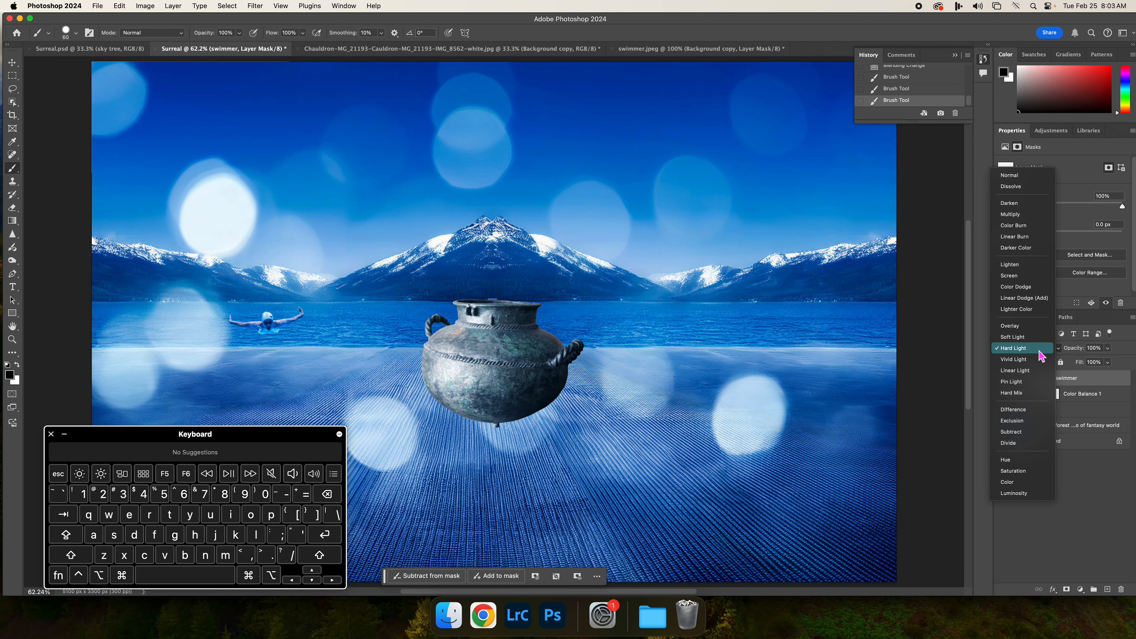
{"action": "left_click", "coordinate": [1044, 352]}
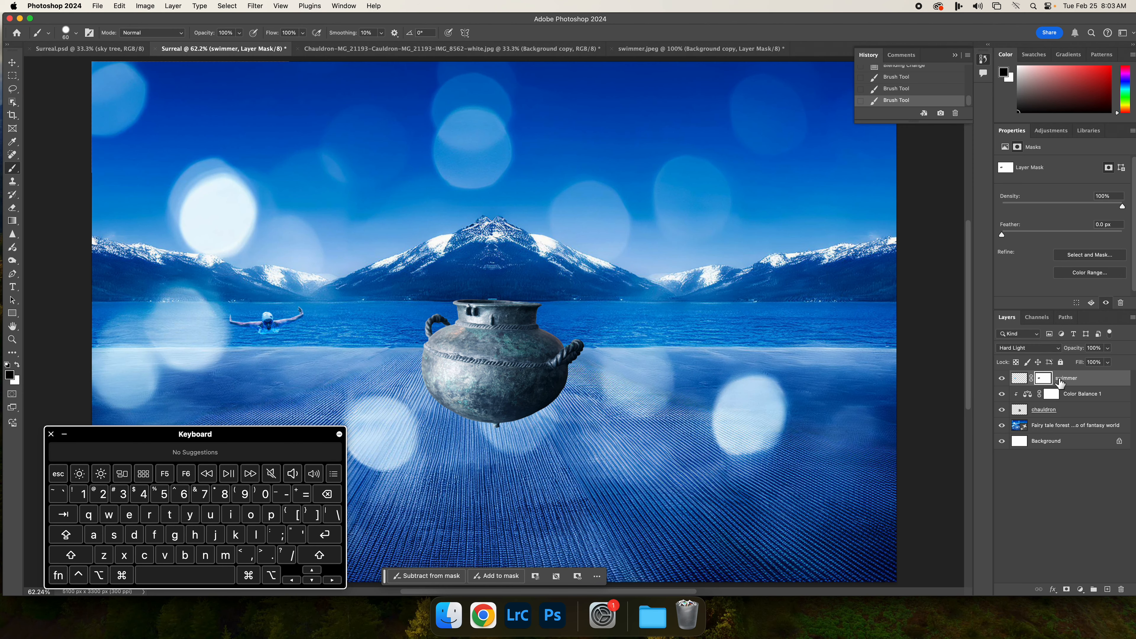
{"action": "left_click", "coordinate": [482, 615]}
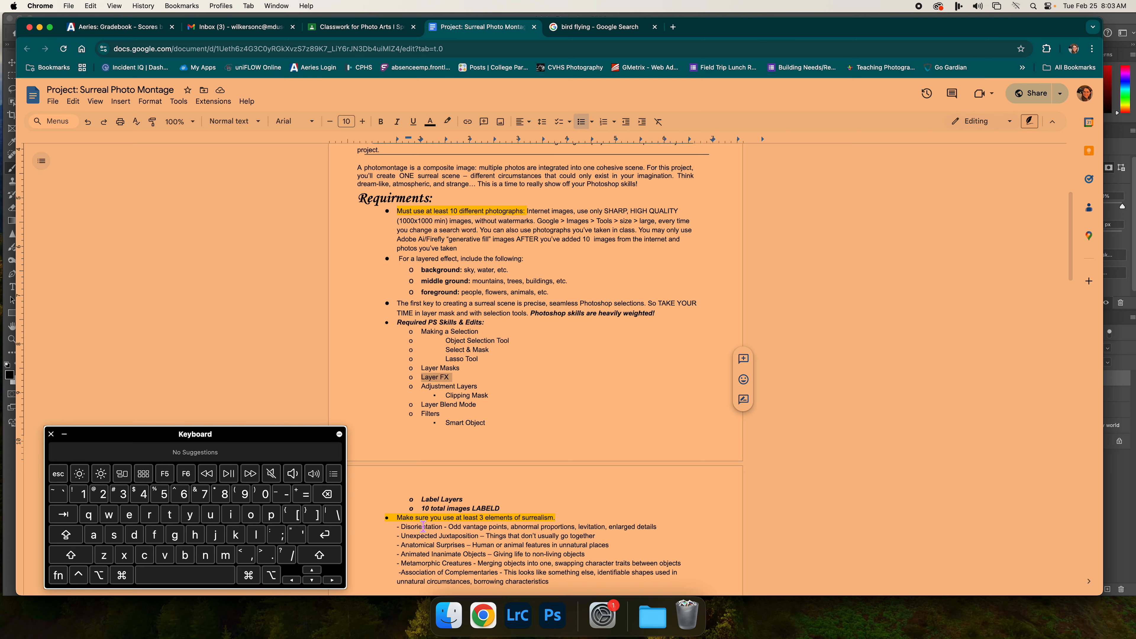
{"action": "left_click", "coordinate": [420, 381]}
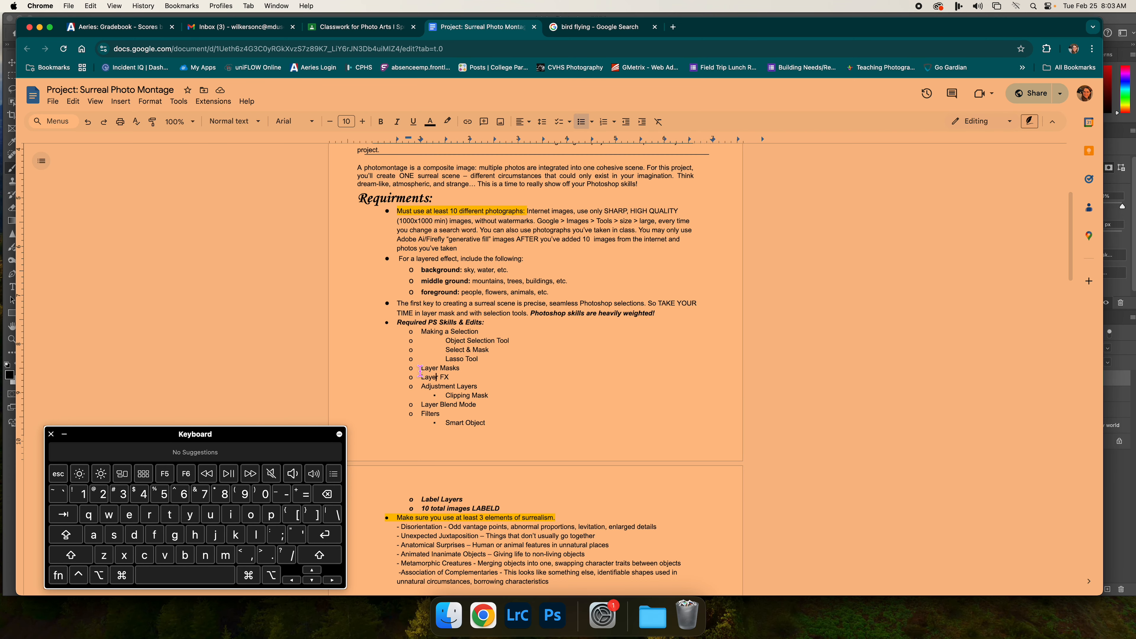
{"action": "left_click_drag", "start_coordinate": [424, 408], "coordinate": [483, 405]}
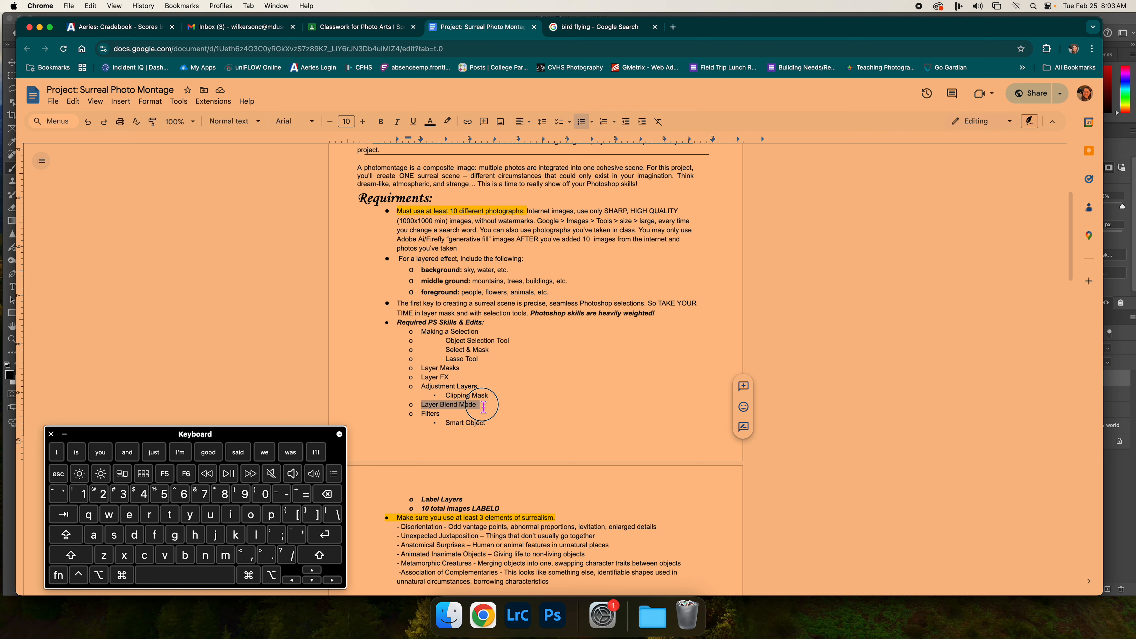
{"action": "left_click_drag", "start_coordinate": [418, 381], "coordinate": [448, 378]}
Step: Switch to Photoshop and give the cauldron layer a drop shadow with 81 px distance, 20% spread and 76 px size
{"action": "left_click", "coordinate": [553, 616]}
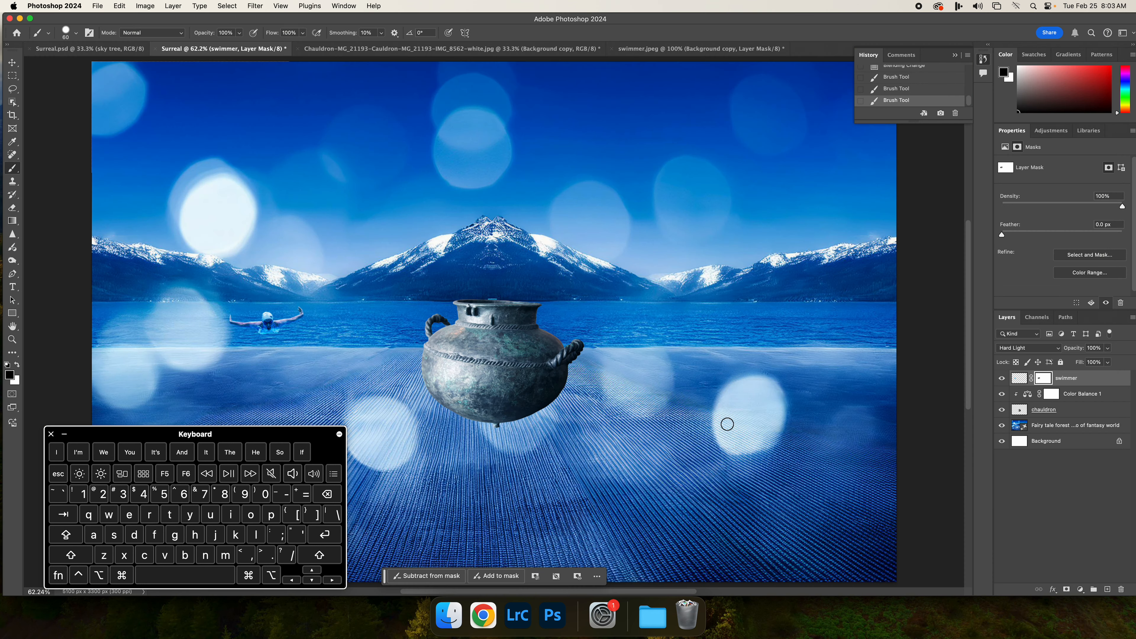
{"action": "left_click", "coordinate": [12, 63]}
{"action": "left_click", "coordinate": [494, 381]}
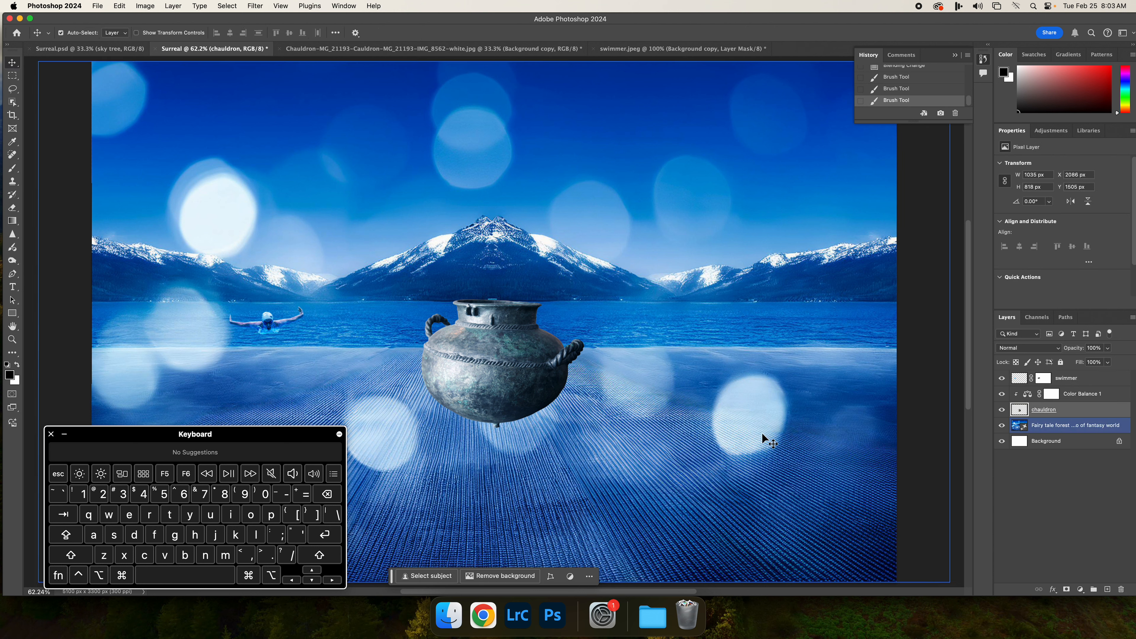
{"action": "left_click", "coordinate": [1056, 593]}
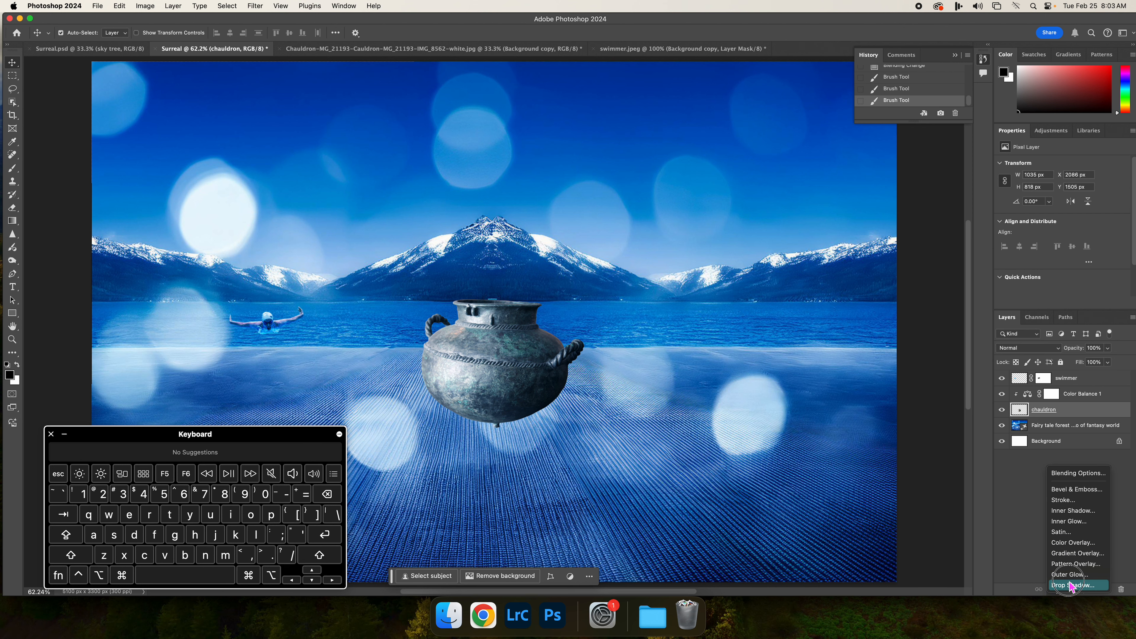
{"action": "left_click", "coordinate": [1057, 581]}
{"action": "left_click_drag", "start_coordinate": [726, 115], "coordinate": [795, 110]}
{"action": "mouse_move", "coordinate": [824, 177]}
{"action": "left_mouse_down"}
{"action": "mouse_move", "coordinate": [804, 179]}
{"action": "mouse_move", "coordinate": [840, 178]}
{"action": "mouse_move", "coordinate": [819, 178]}
{"action": "mouse_move", "coordinate": [830, 174]}
{"action": "left_mouse_up"}
{"action": "mouse_move", "coordinate": [794, 212]}
{"action": "left_mouse_down"}
{"action": "mouse_move", "coordinate": [832, 211]}
{"action": "mouse_move", "coordinate": [803, 211]}
{"action": "left_mouse_up"}
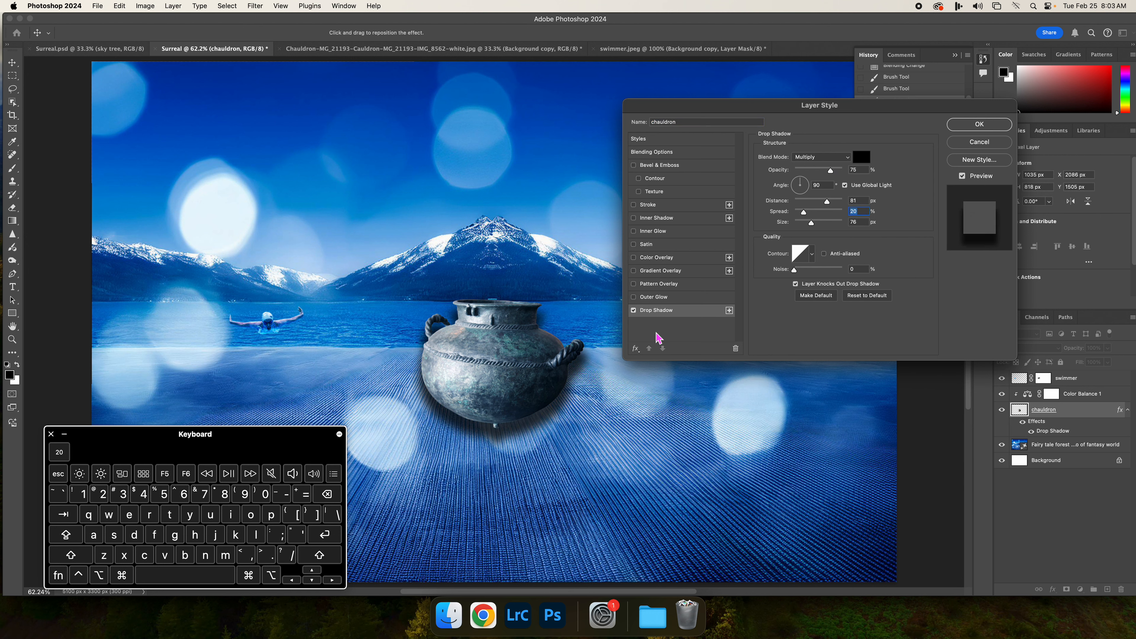
Step: Refine the cauldron's drop shadow to 112° angle, 163 px distance, 2% spread, 101 px size and 47% opacity, and apply it
{"action": "left_click_drag", "start_coordinate": [522, 426], "coordinate": [540, 400]}
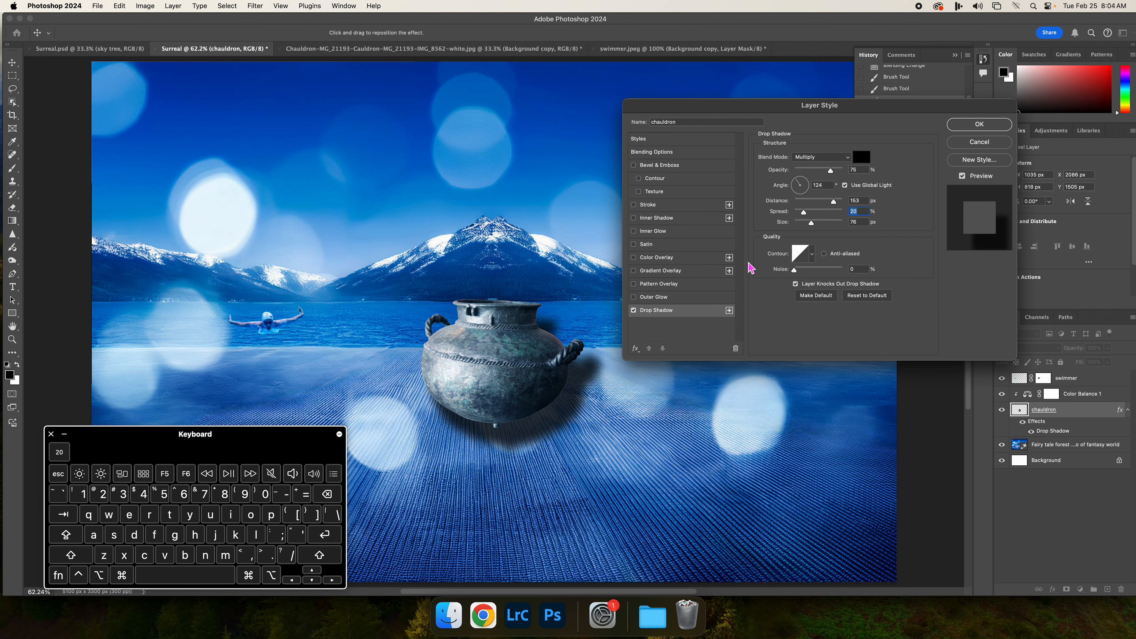
{"action": "left_click_drag", "start_coordinate": [815, 228], "coordinate": [837, 206]}
{"action": "left_click_drag", "start_coordinate": [552, 404], "coordinate": [549, 417]}
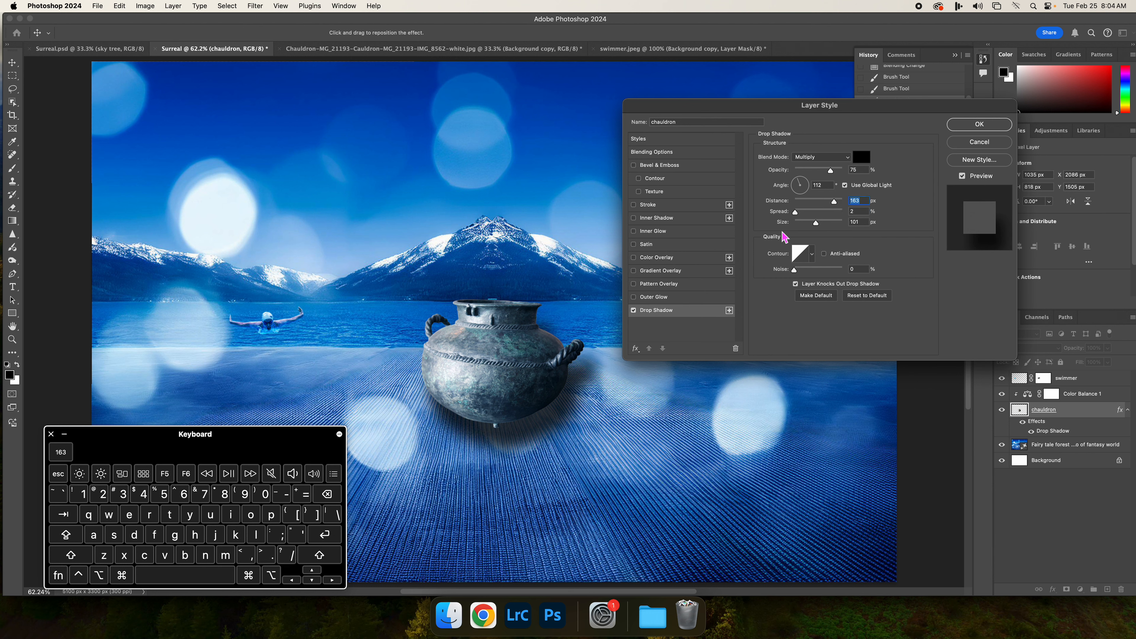
{"action": "left_click_drag", "start_coordinate": [828, 176], "coordinate": [818, 178]}
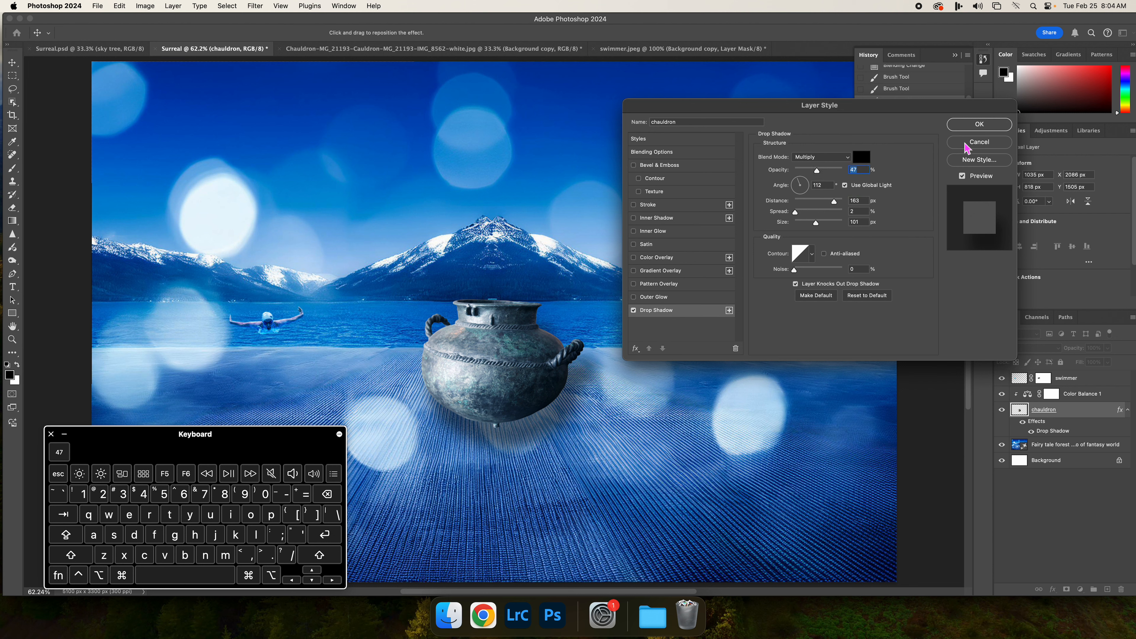
{"action": "left_click", "coordinate": [971, 131]}
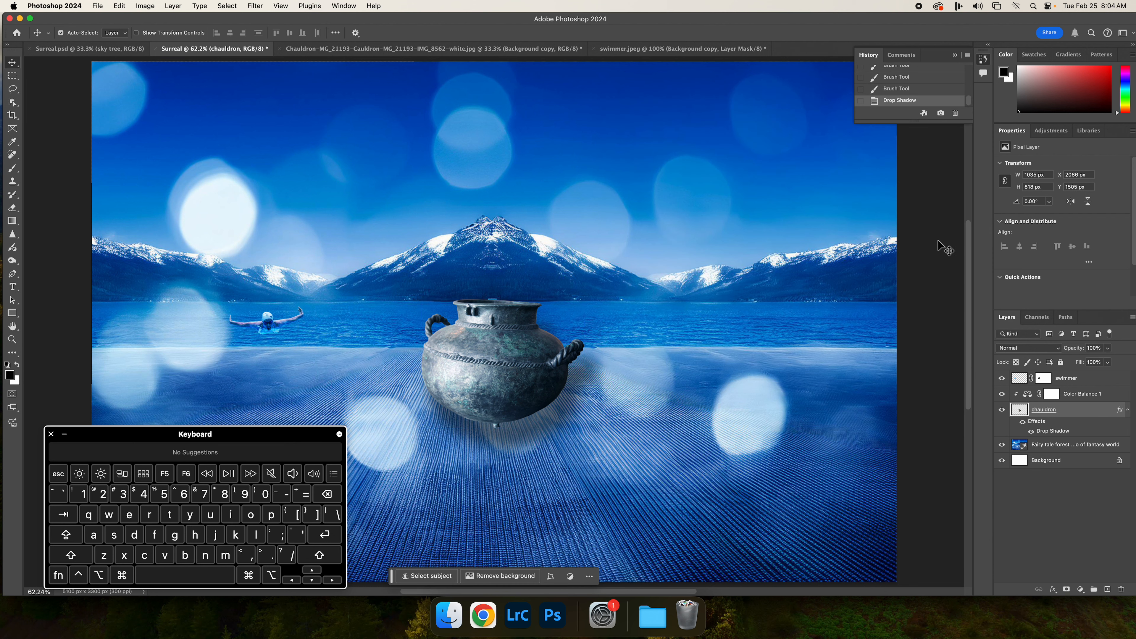
{"action": "left_click", "coordinate": [1046, 447]}
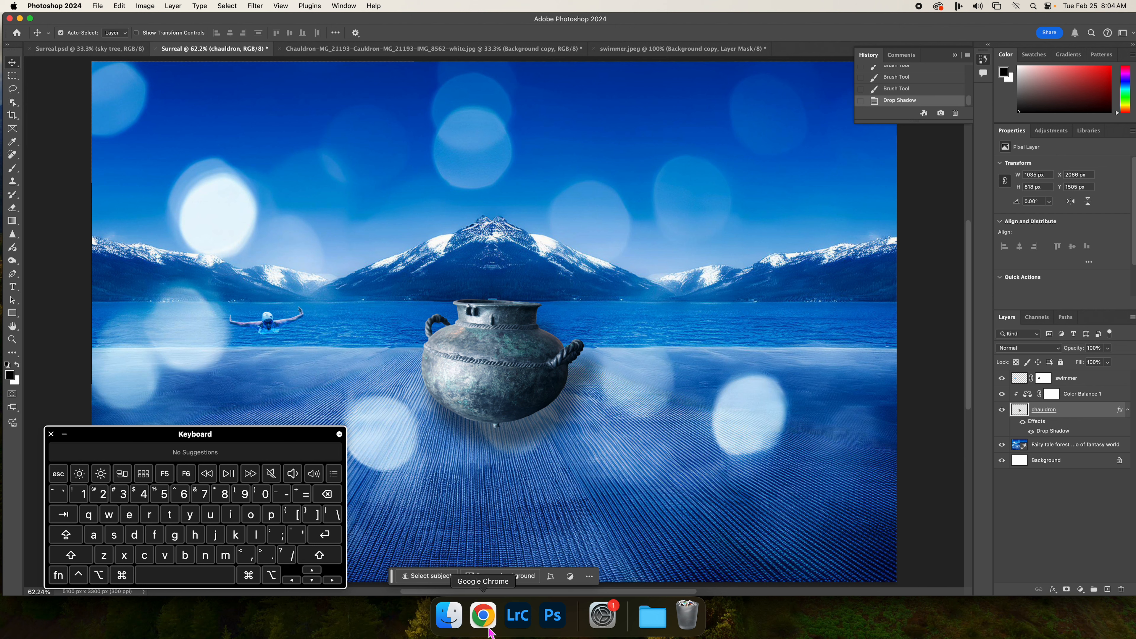
{"action": "left_click", "coordinate": [97, 6]}
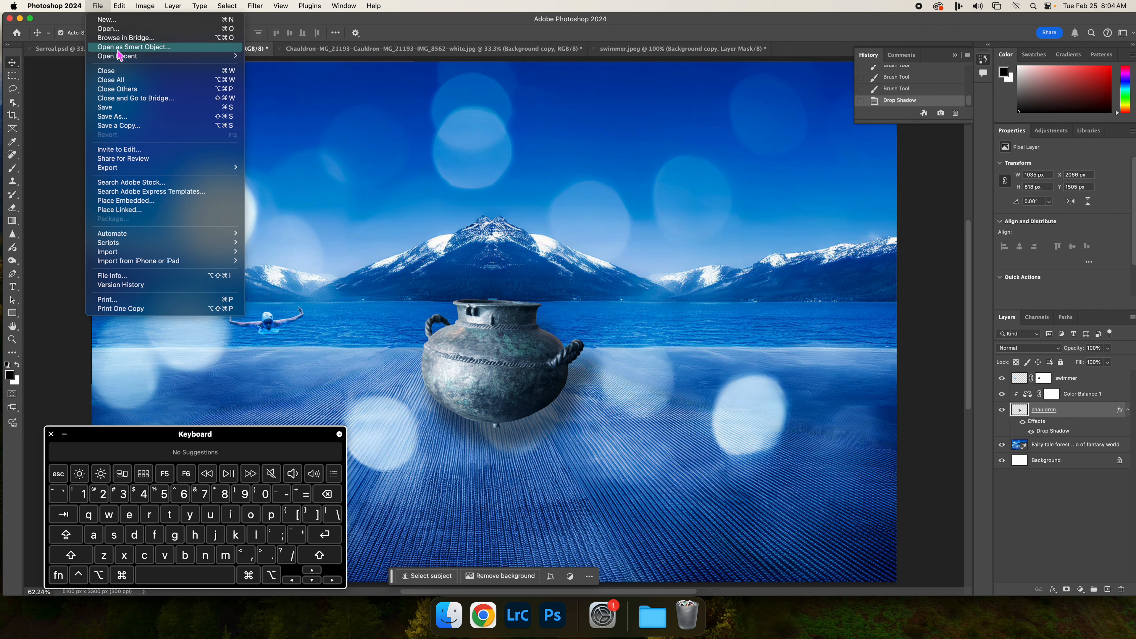
{"action": "left_click", "coordinate": [118, 29]}
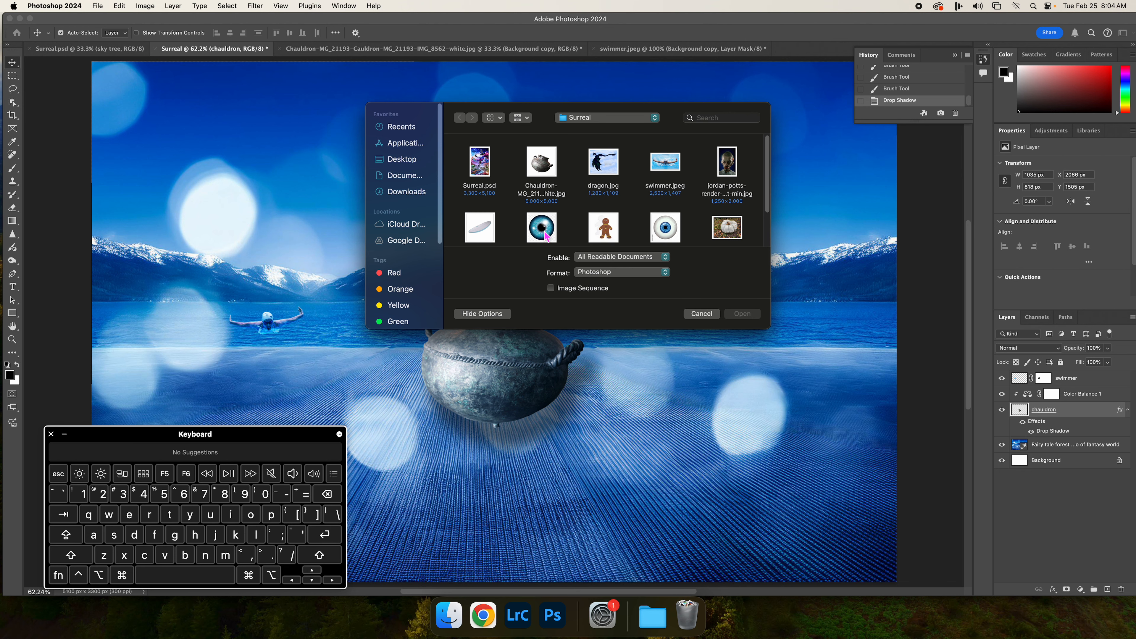
{"action": "scroll", "coordinate": [546, 235], "scroll_direction": "down", "scroll_amount": 1}
{"action": "left_click", "coordinate": [658, 220]}
{"action": "left_click", "coordinate": [740, 314]}
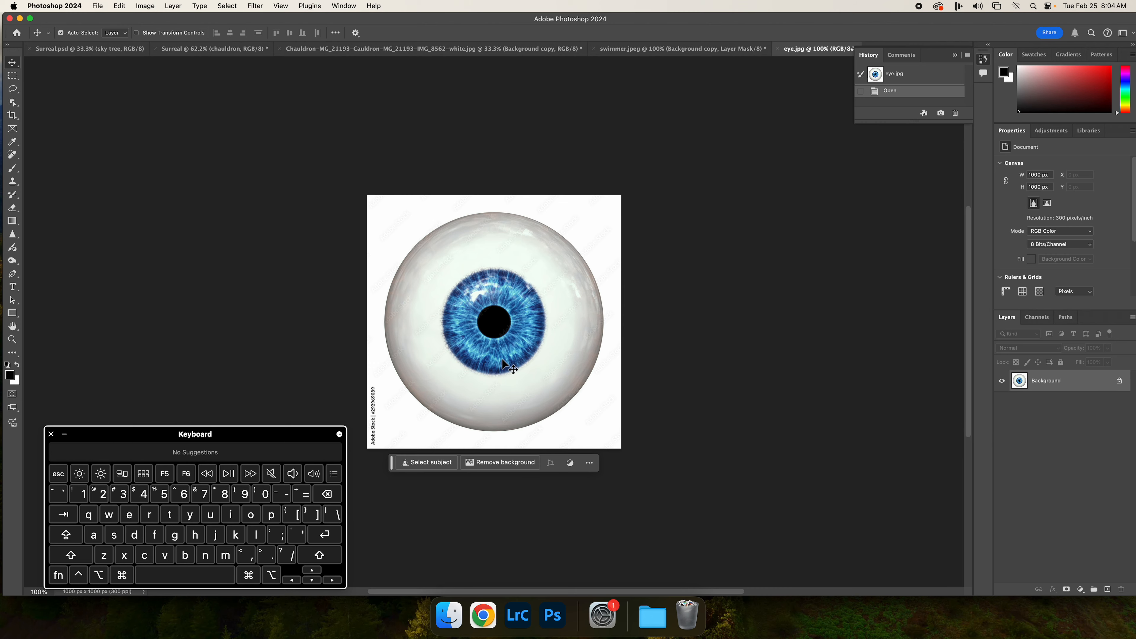
{"action": "key", "text": "super+equal"}
{"action": "key", "text": "super+equal"}
{"action": "key", "text": "super+equal"}
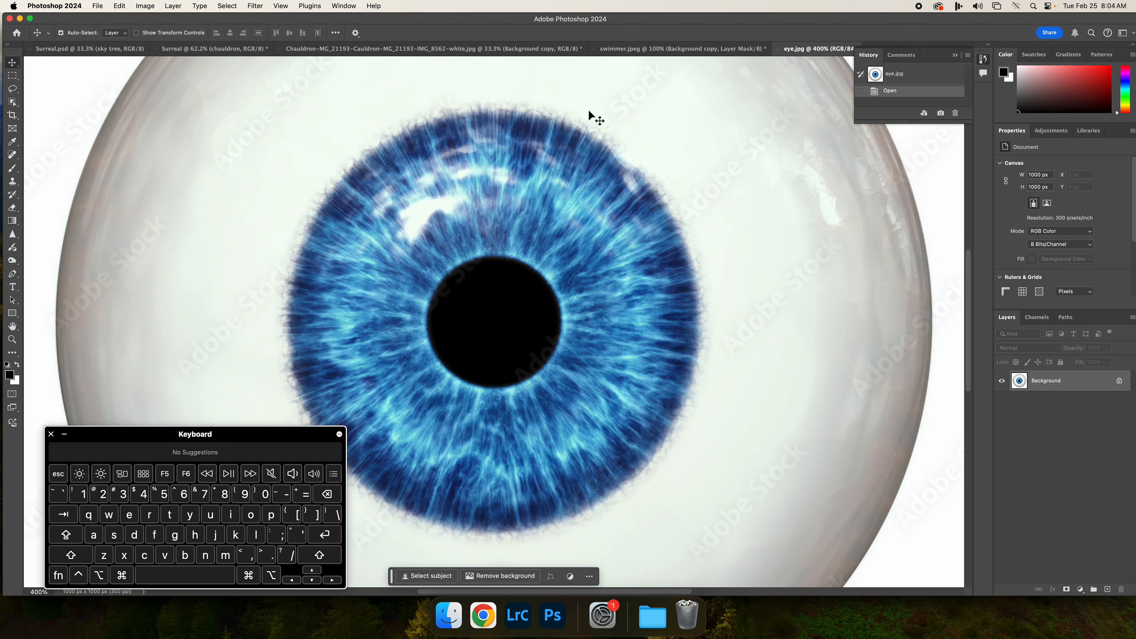
{"action": "left_click", "coordinate": [778, 49]}
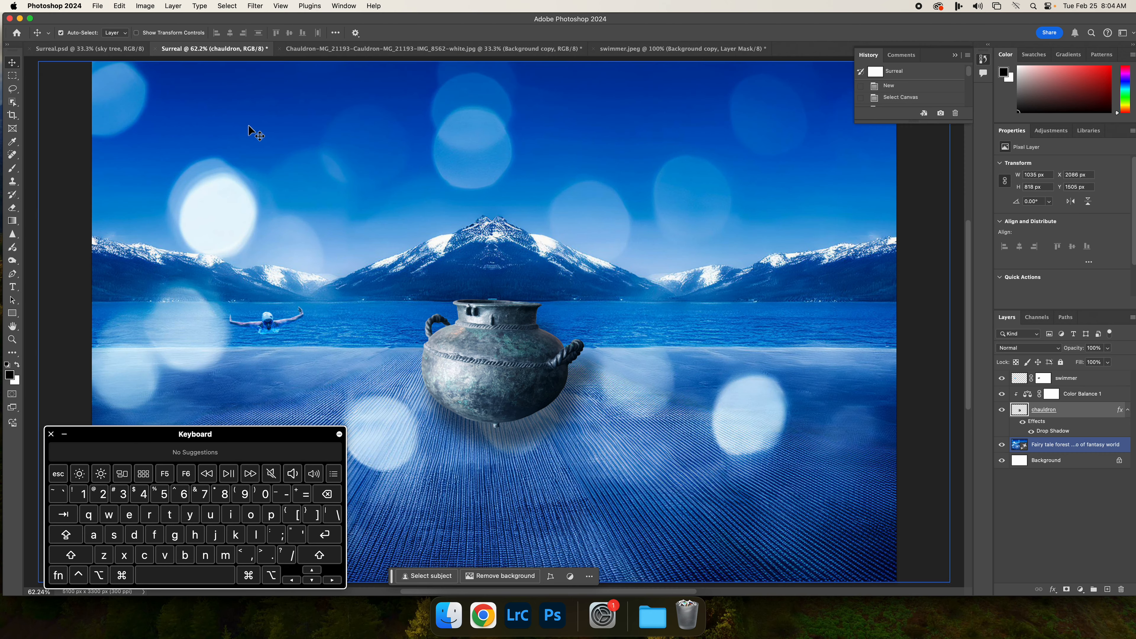
Step: Open eye.jpeg from the Surreal folder and select the whole eyeball with the Object Selection tool
{"action": "left_click", "coordinate": [97, 6]}
{"action": "left_click", "coordinate": [97, 6]}
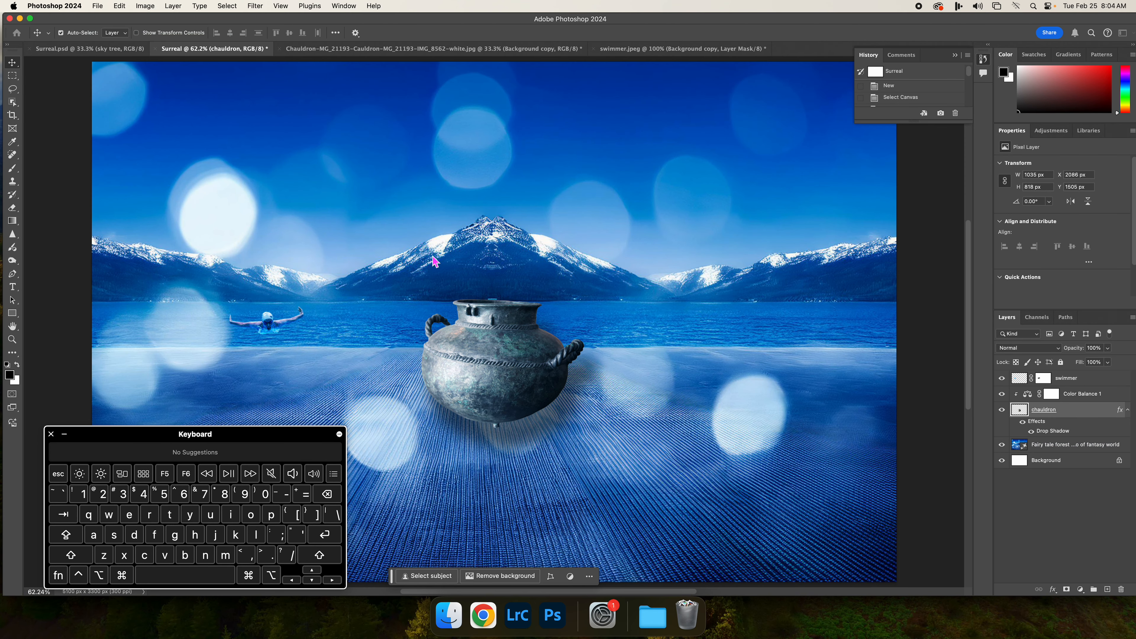
{"action": "key", "text": "super+o"}
{"action": "left_click", "coordinate": [540, 229]}
{"action": "left_click", "coordinate": [759, 315]}
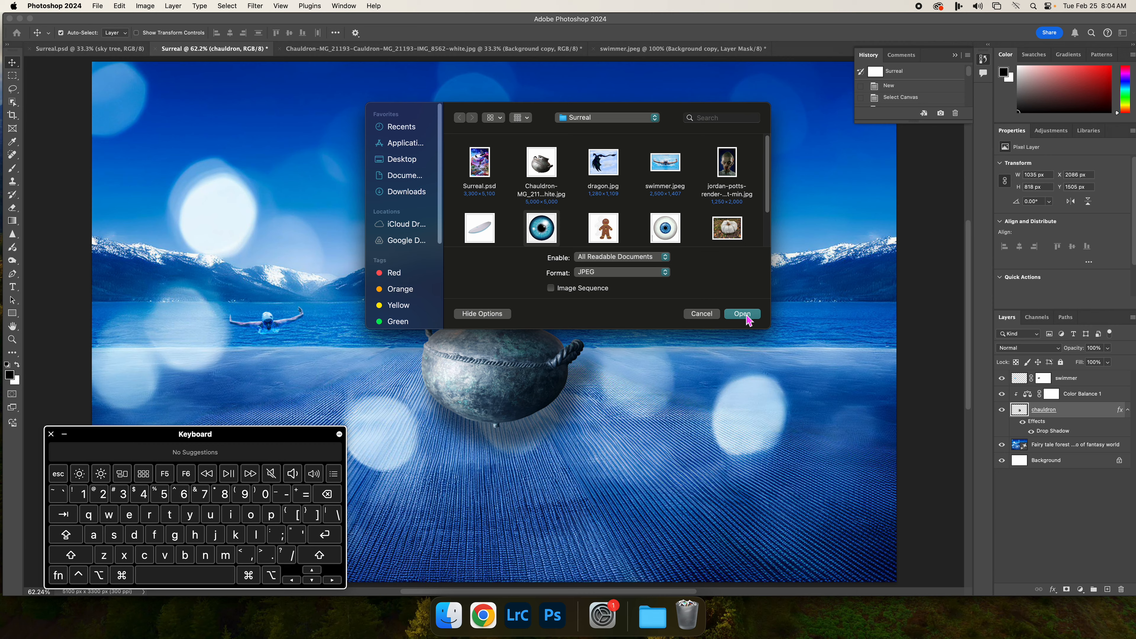
{"action": "left_click", "coordinate": [17, 102]}
{"action": "left_click", "coordinate": [50, 102]}
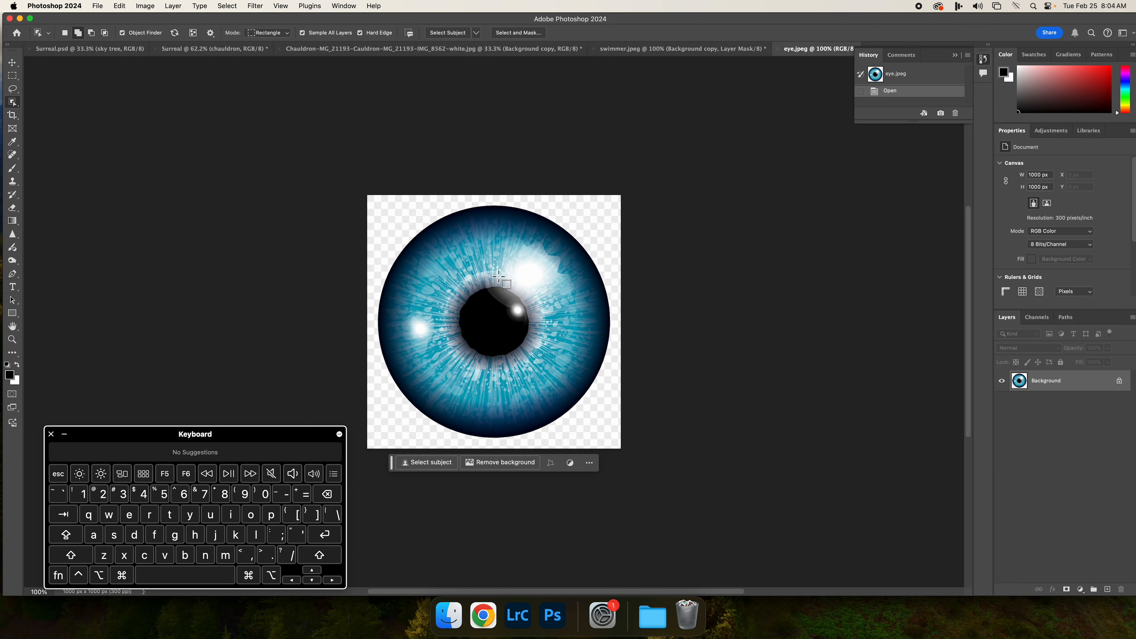
{"action": "left_click", "coordinate": [451, 286]}
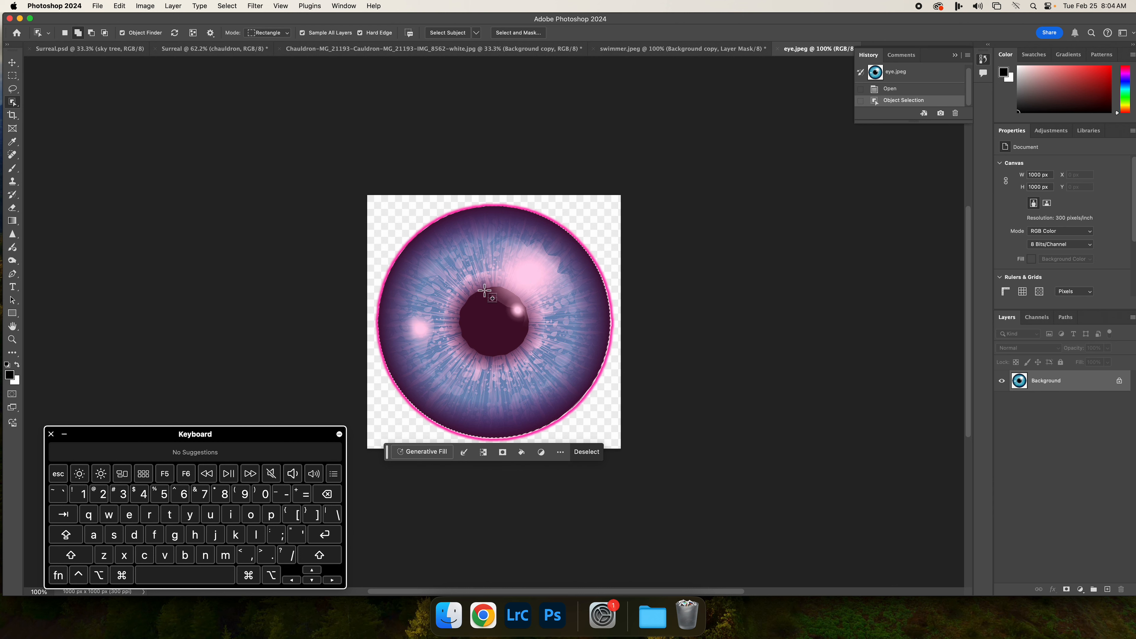
Step: Try adding to the eyeball selection with the Quick Selection tool
{"action": "left_click", "coordinate": [12, 101]}
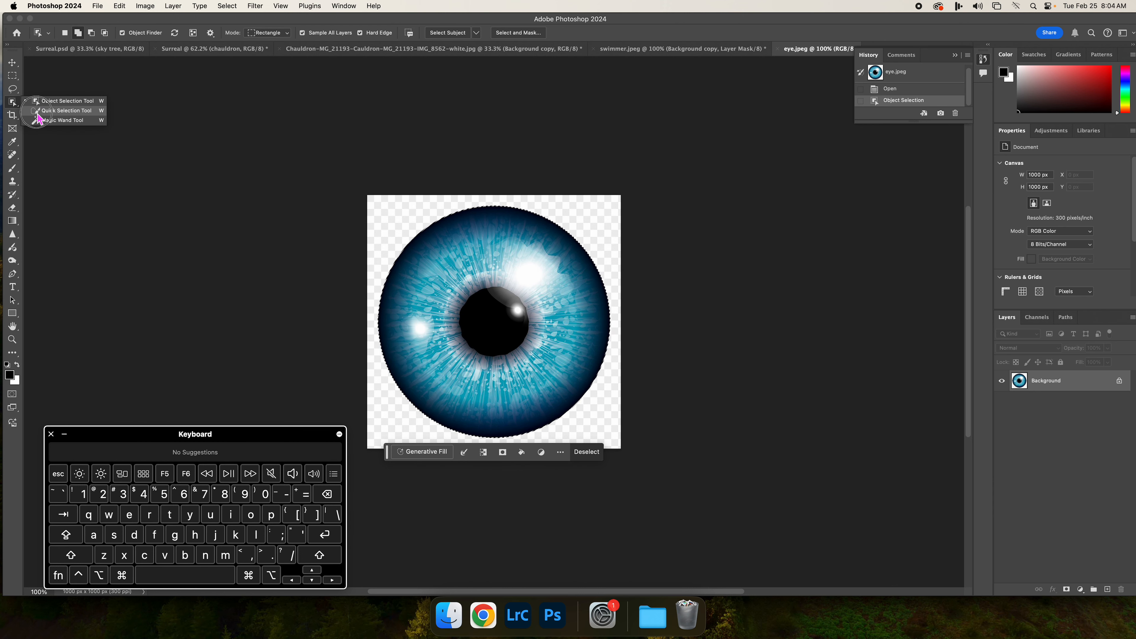
{"action": "left_click", "coordinate": [38, 112]}
{"action": "left_click", "coordinate": [426, 269]}
{"action": "mouse_move", "coordinate": [426, 270]}
{"action": "left_mouse_down"}
{"action": "mouse_move", "coordinate": [429, 215]}
{"action": "mouse_move", "coordinate": [455, 234]}
{"action": "mouse_move", "coordinate": [395, 289]}
{"action": "mouse_move", "coordinate": [445, 235]}
{"action": "mouse_move", "coordinate": [418, 262]}
{"action": "mouse_move", "coordinate": [440, 289]}
{"action": "left_mouse_up"}
{"action": "left_click", "coordinate": [82, 33]}
Step: Return to the Object Selection tool and select the eyeball again
{"action": "left_click", "coordinate": [13, 102]}
{"action": "left_click", "coordinate": [53, 101]}
{"action": "left_click", "coordinate": [427, 252]}
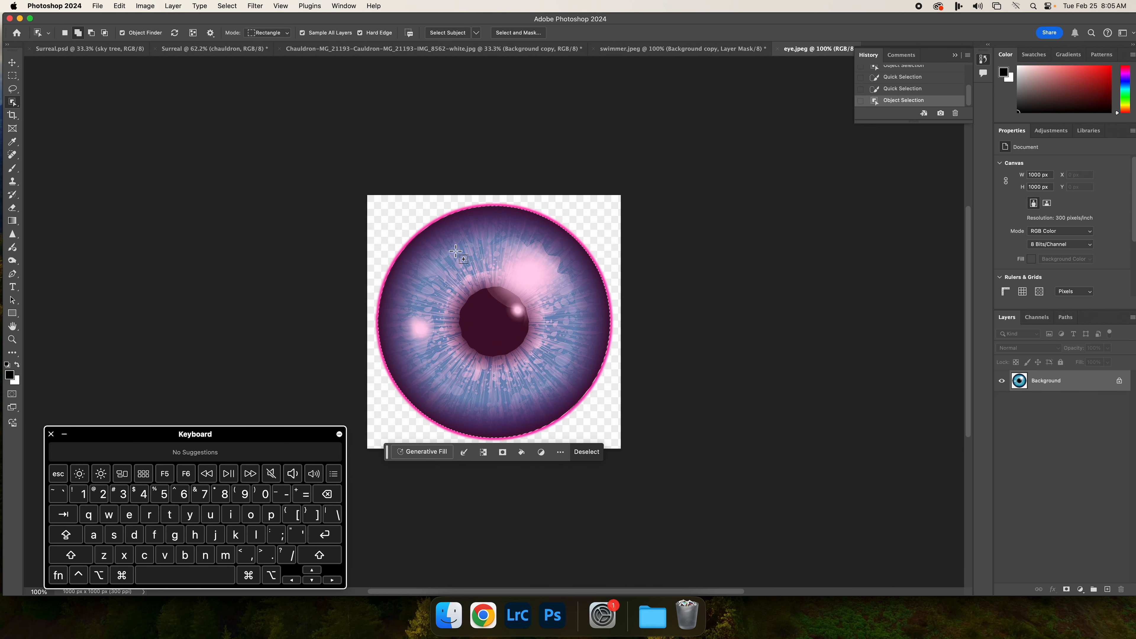
Step: Refine the eyeball selection in Select and Mask with -40% Shift Edge and 2.5 px Feather, and output it to a new layer
{"action": "left_click", "coordinate": [518, 32]}
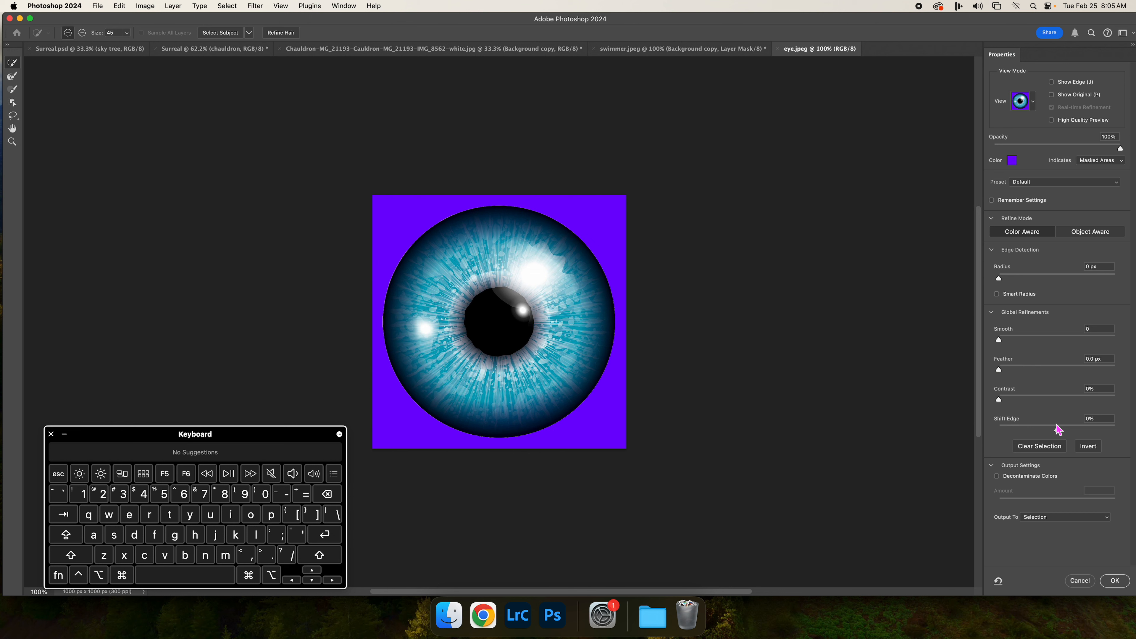
{"action": "left_click_drag", "start_coordinate": [1057, 432], "coordinate": [1034, 429]}
{"action": "left_click_drag", "start_coordinate": [1000, 371], "coordinate": [1017, 374]}
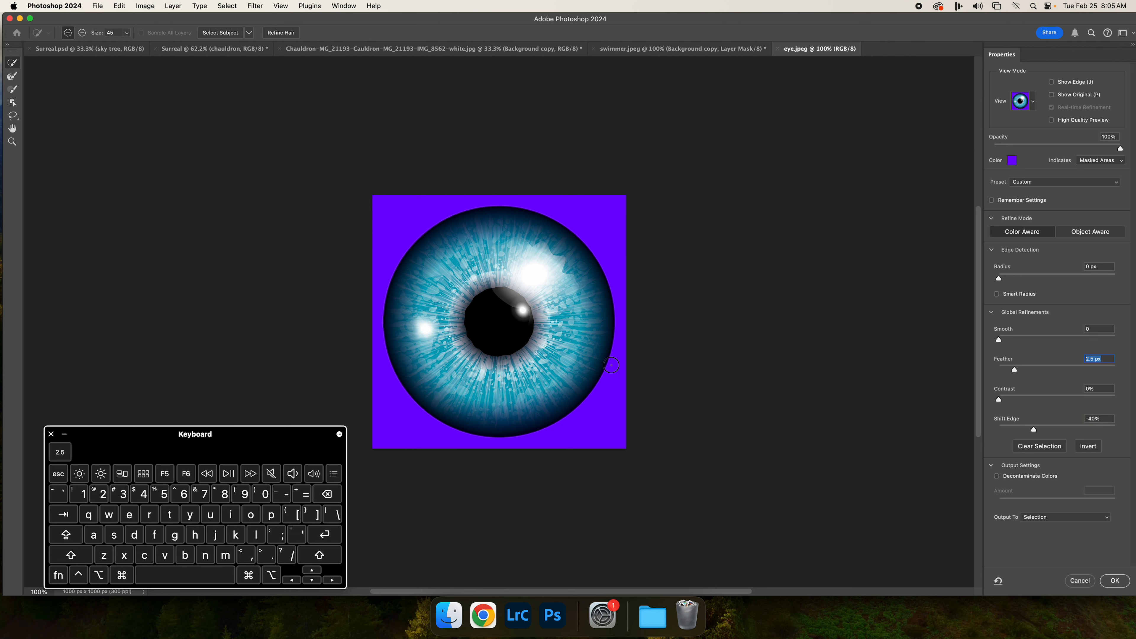
{"action": "left_click", "coordinate": [1065, 518]}
{"action": "left_click", "coordinate": [1067, 541]}
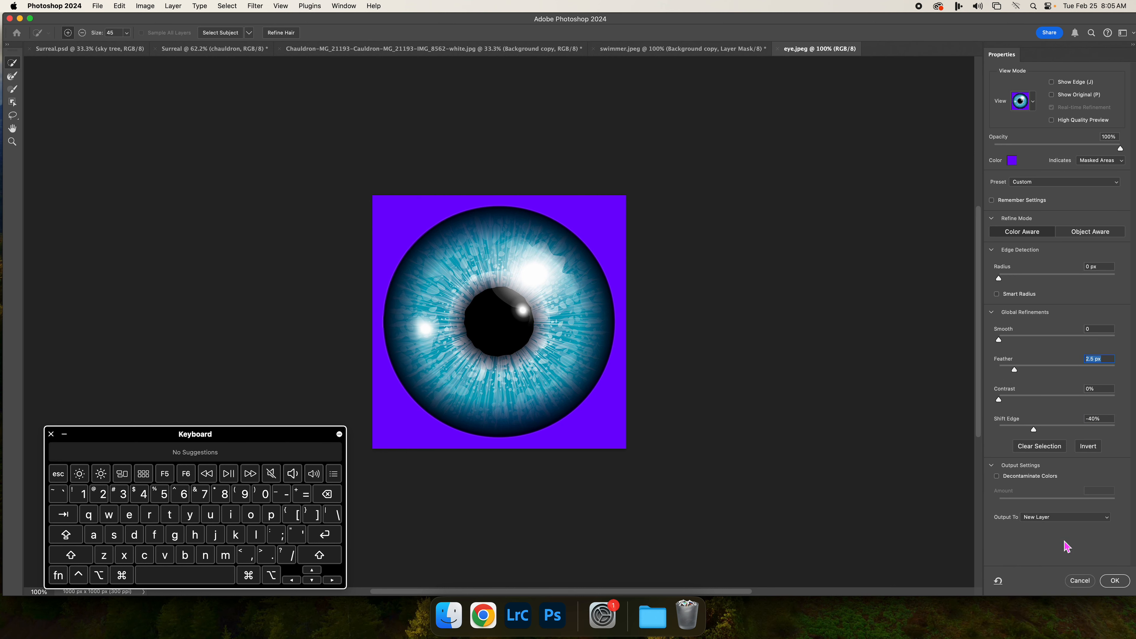
{"action": "left_click", "coordinate": [1114, 580]}
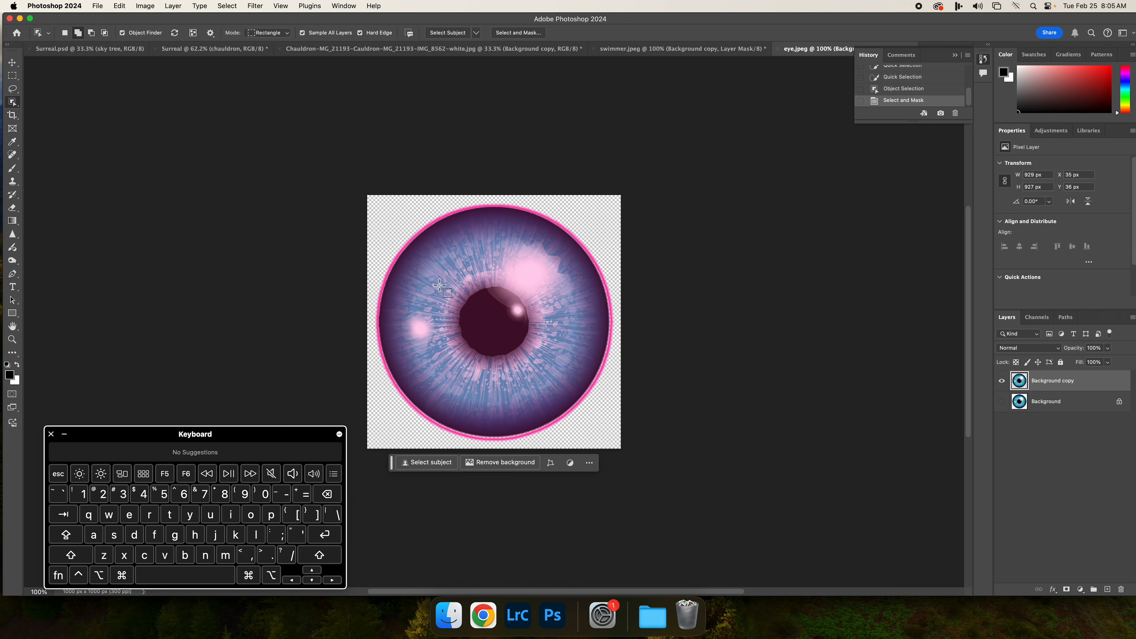
Step: Try copying the full canvas of the eye cut-out and pasting it into the Surreal montage above the cauldron, and undo the paste
{"action": "key", "text": "v"}
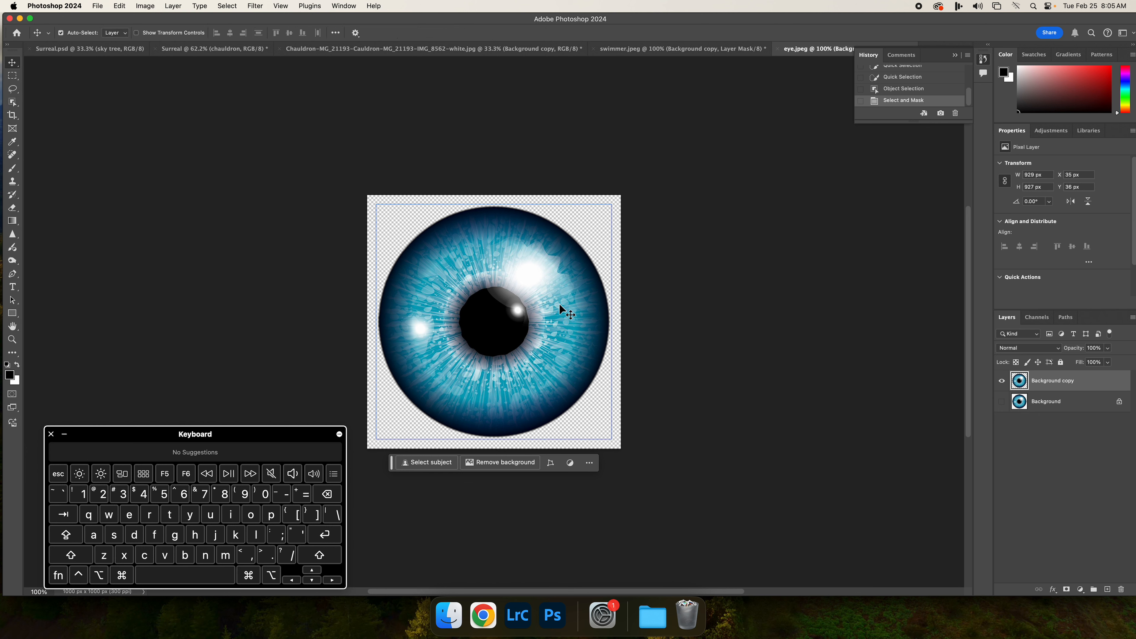
{"action": "key", "text": "super+a"}
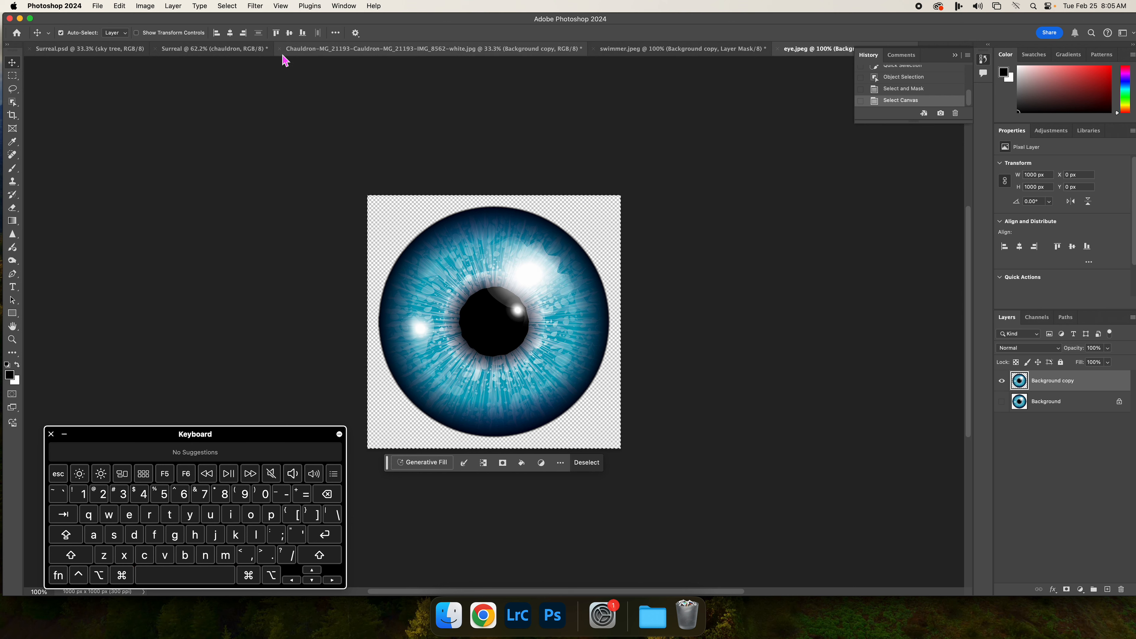
{"action": "left_click", "coordinate": [164, 52]}
{"action": "key", "text": "super+v"}
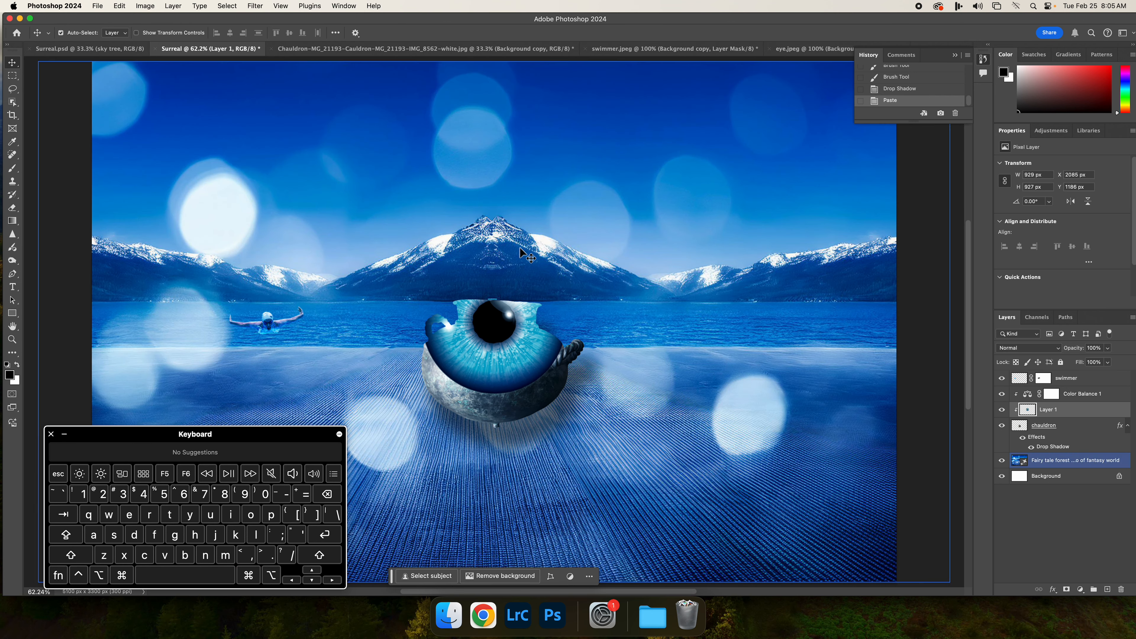
{"action": "key", "text": "super+z"}
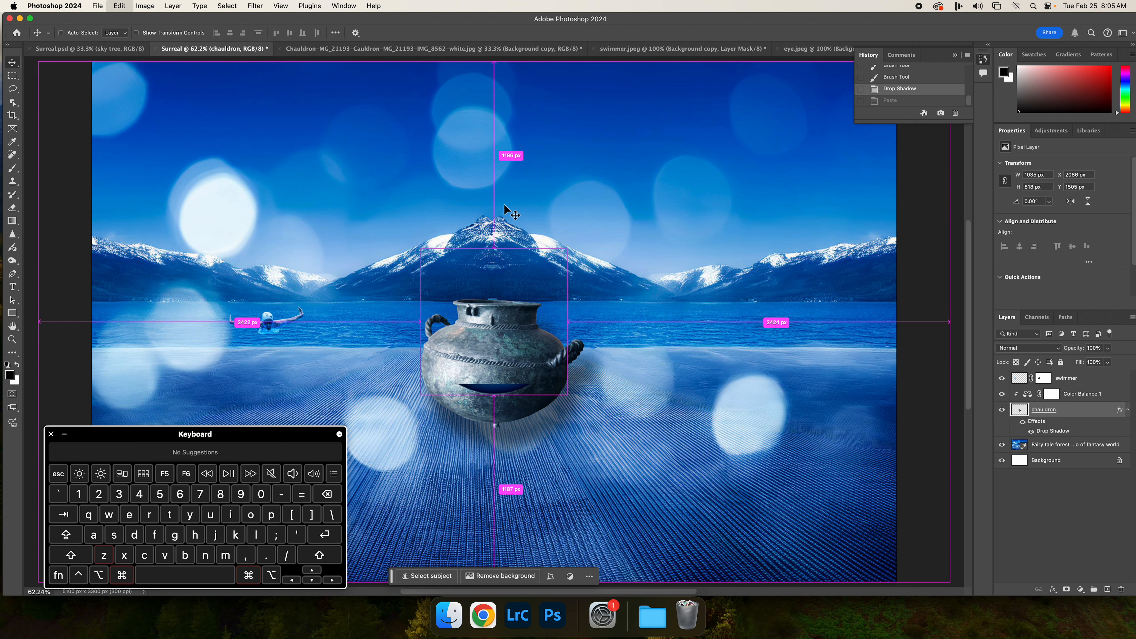
{"action": "left_click", "coordinate": [626, 48]}
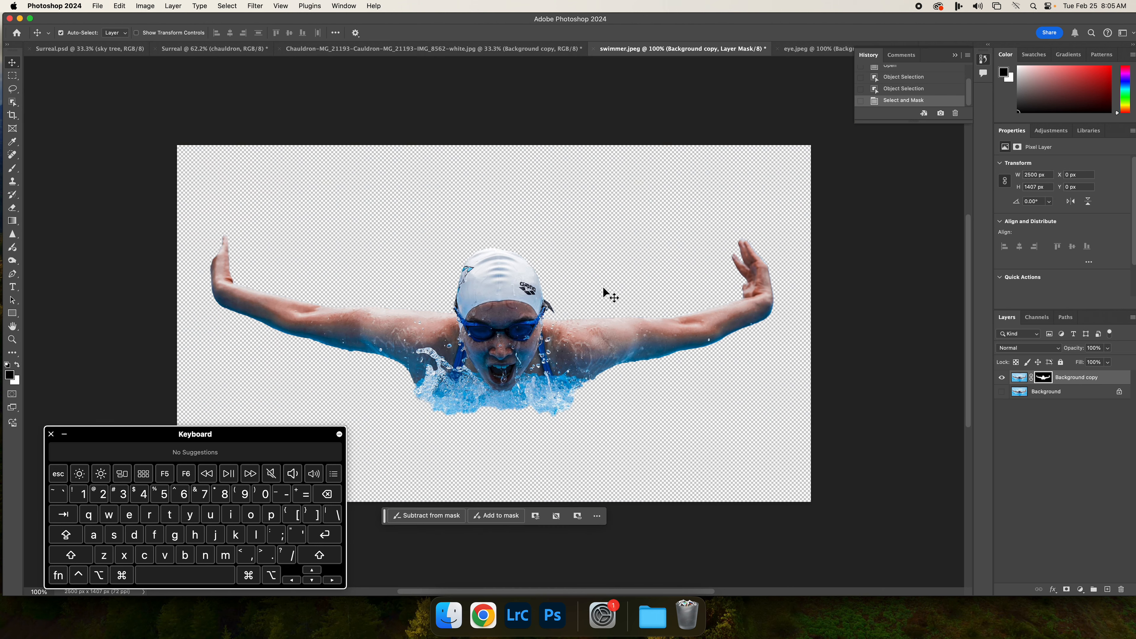
{"action": "left_click", "coordinate": [778, 48]}
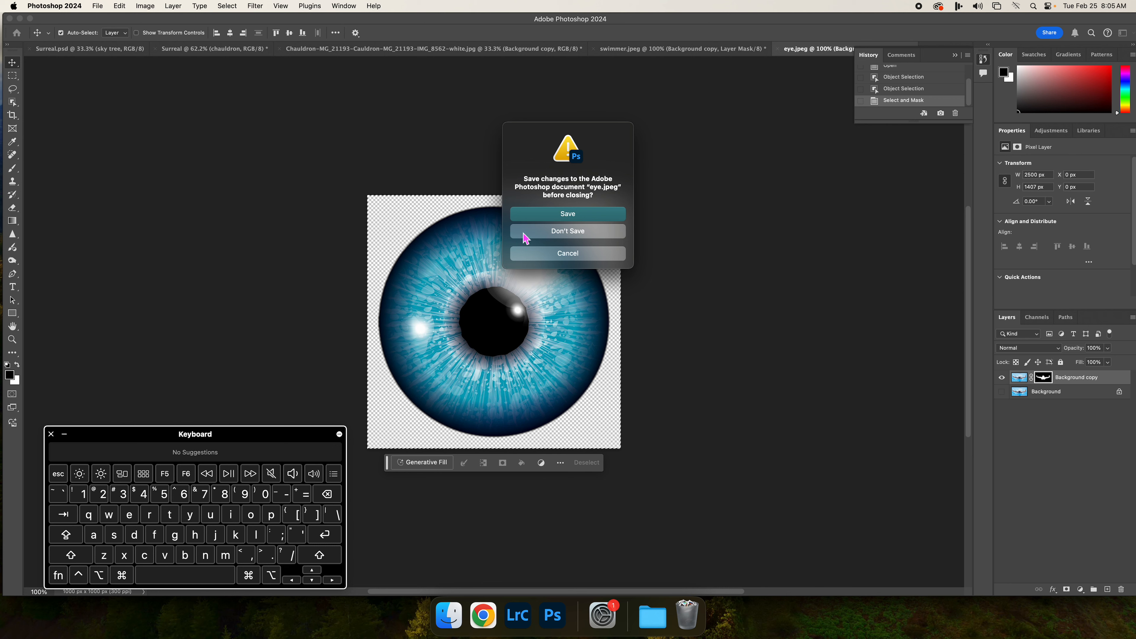
{"action": "left_click", "coordinate": [529, 258]}
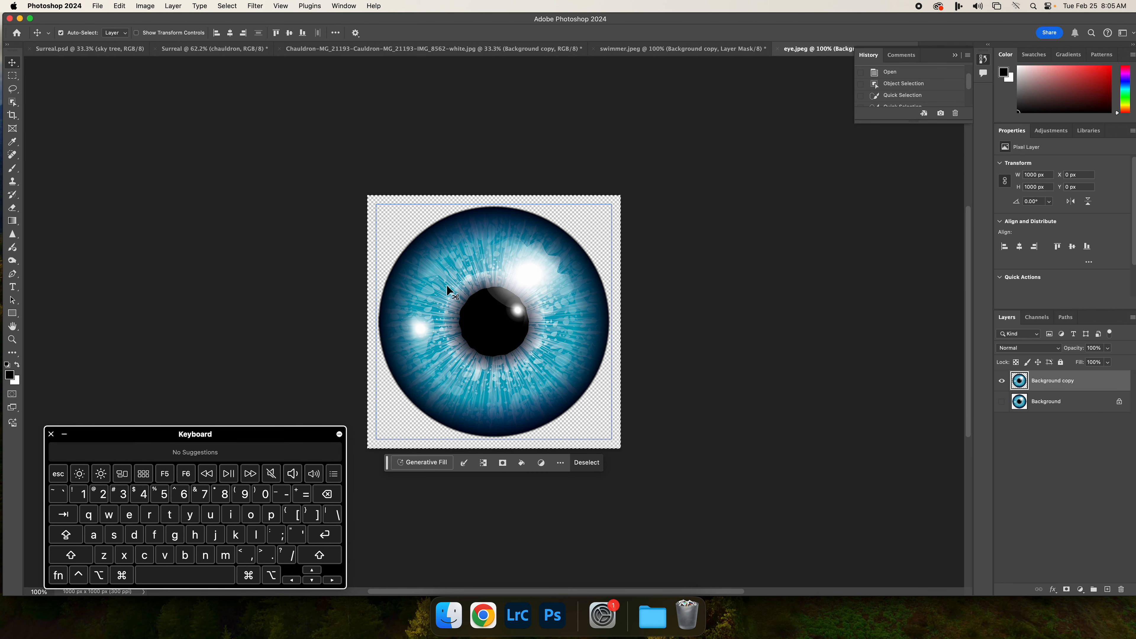
Step: Select the eyeball with the Object Selection tool and paste the eye cut-out into the Surreal montage over the cauldron
{"action": "left_click", "coordinate": [13, 106]}
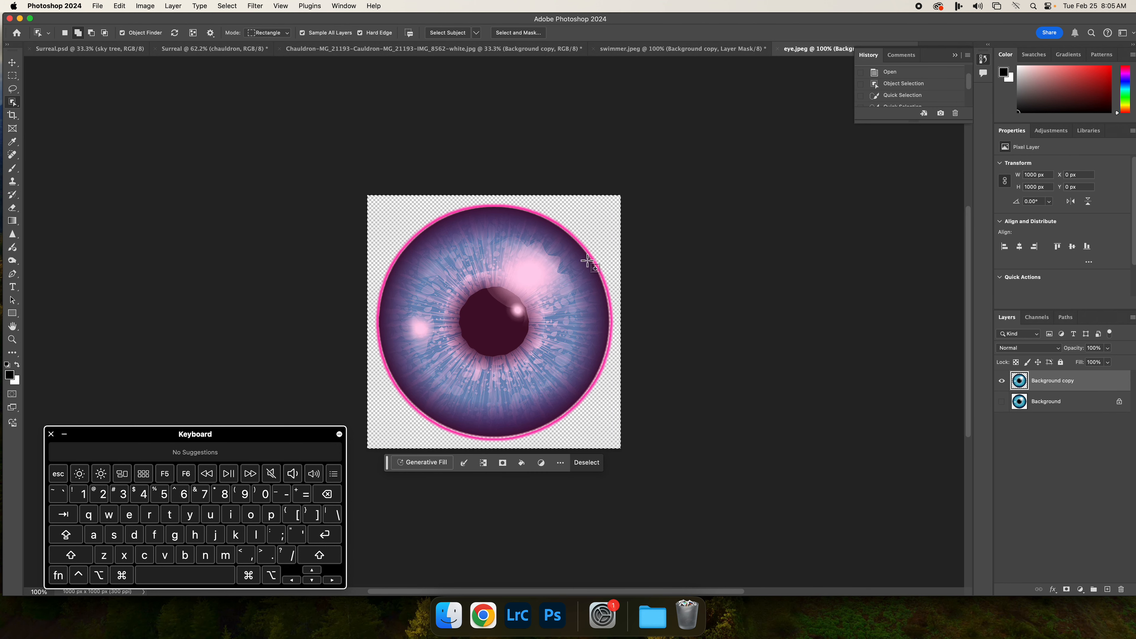
{"action": "left_click", "coordinate": [551, 250]}
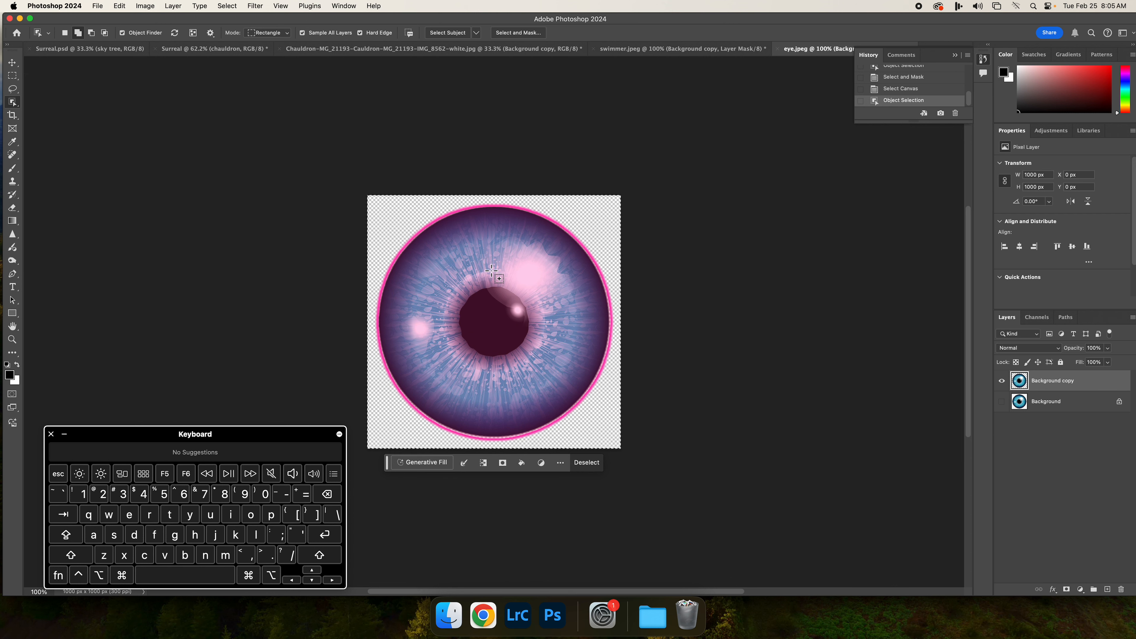
{"action": "left_click", "coordinate": [583, 247]}
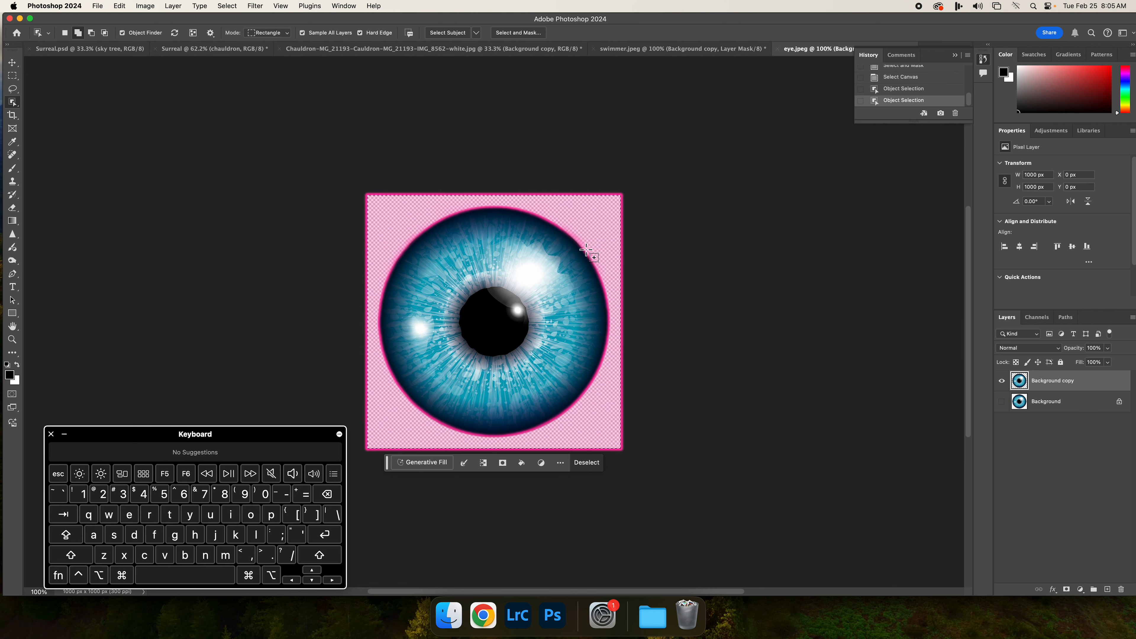
{"action": "left_click", "coordinate": [99, 52]}
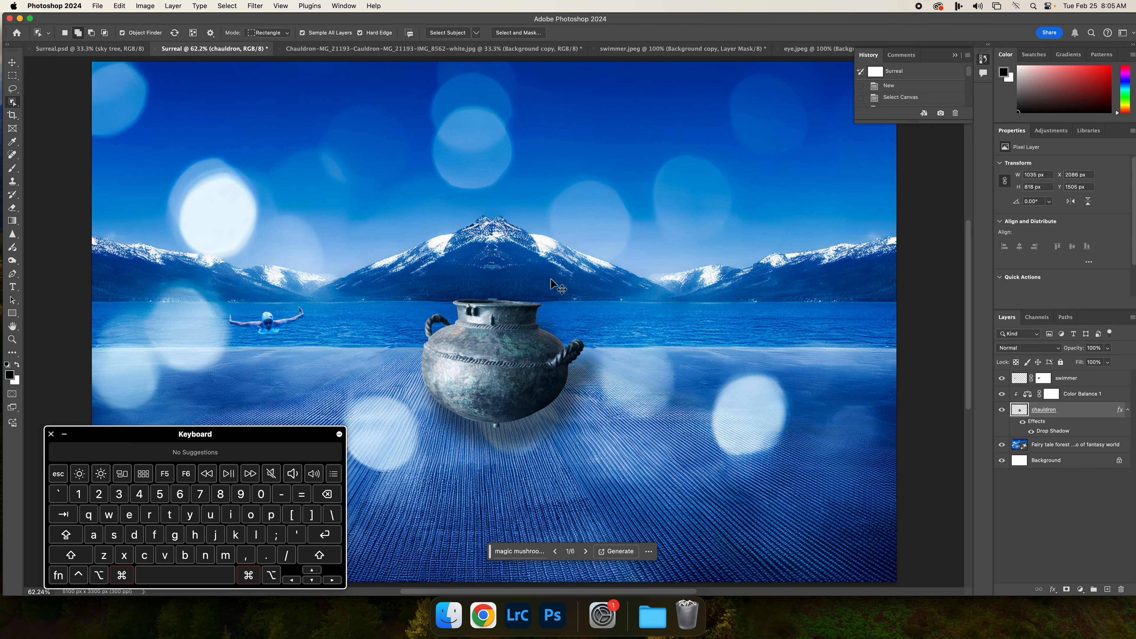
{"action": "key", "text": "super+v"}
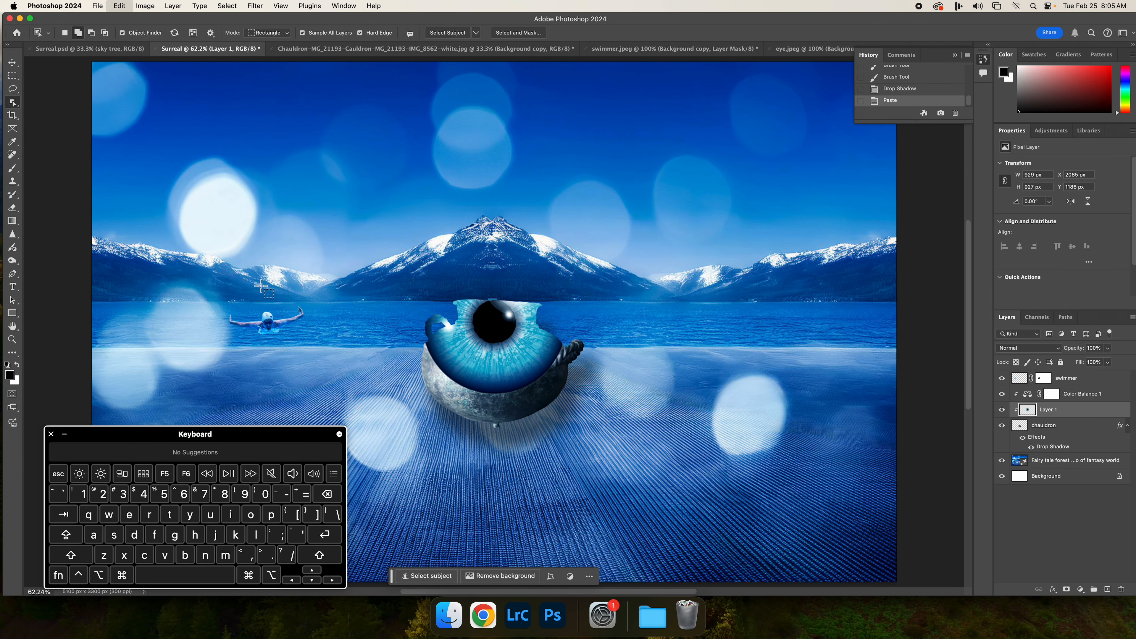
Step: Try bringing another copy of the eye cut-out from eye.jpeg into the Surreal montage with the Move tool
{"action": "left_click", "coordinate": [805, 48]}
{"action": "left_click", "coordinate": [1002, 401]}
{"action": "left_click", "coordinate": [1002, 381]}
{"action": "left_click", "coordinate": [1001, 381]}
{"action": "left_click", "coordinate": [13, 62]}
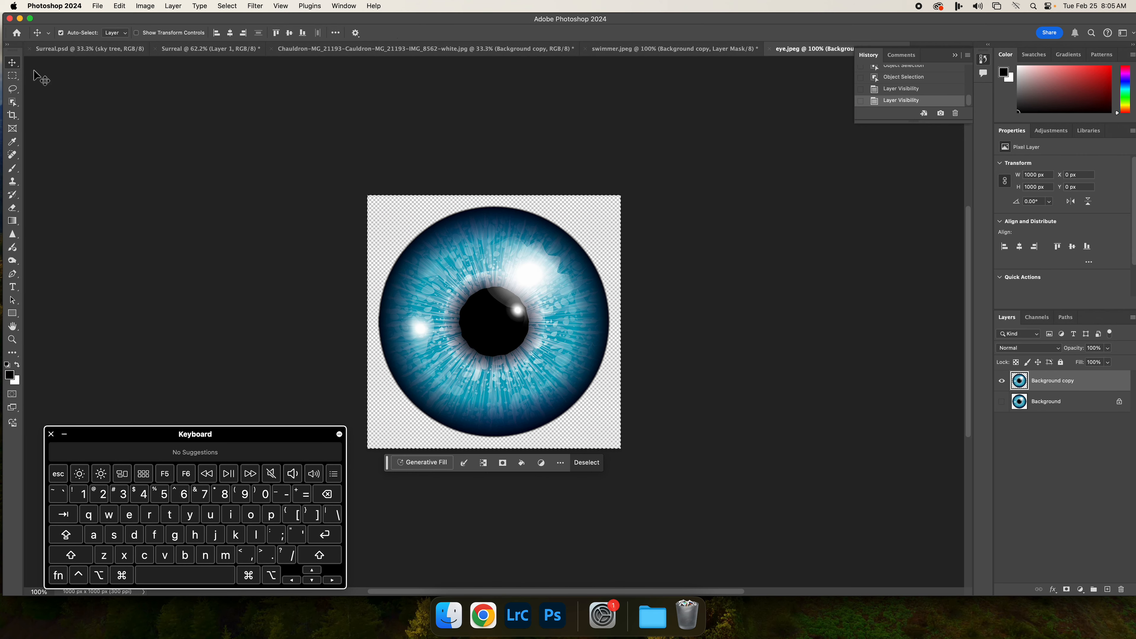
{"action": "left_click_drag", "start_coordinate": [513, 287], "coordinate": [222, 48]}
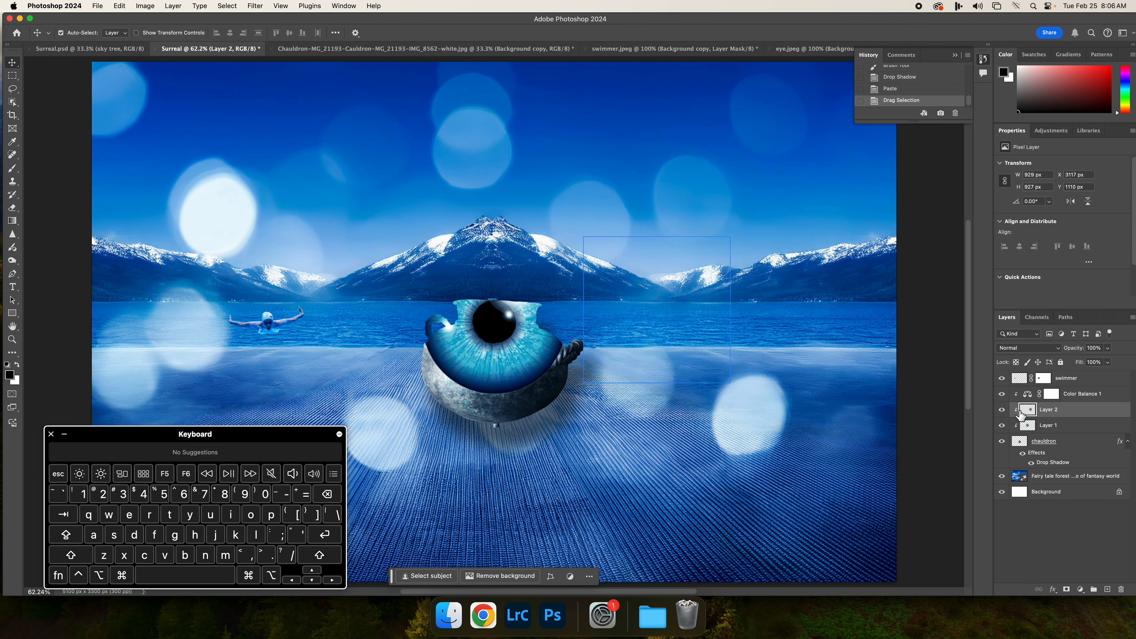
Step: Release the clipping mask on the eye layer directly above the cauldron and delete the duplicate eye layer
{"action": "left_click", "coordinate": [1017, 427]}
{"action": "right_click", "coordinate": [1017, 429]}
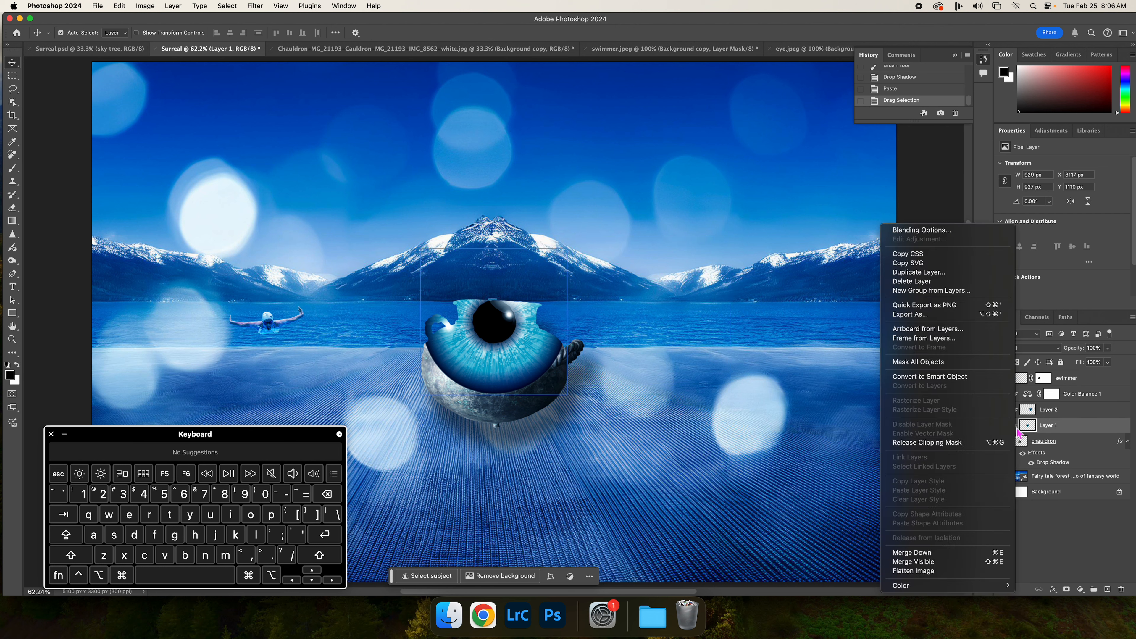
{"action": "left_click", "coordinate": [986, 445]}
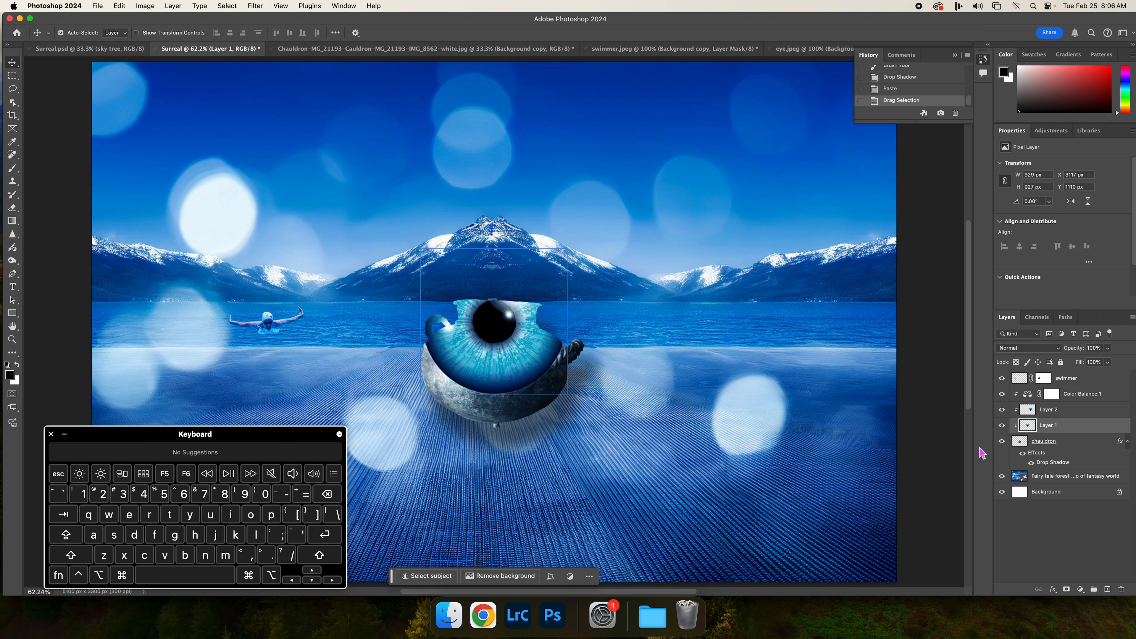
{"action": "left_click", "coordinate": [1066, 411]}
{"action": "key", "text": "BackSpace"}
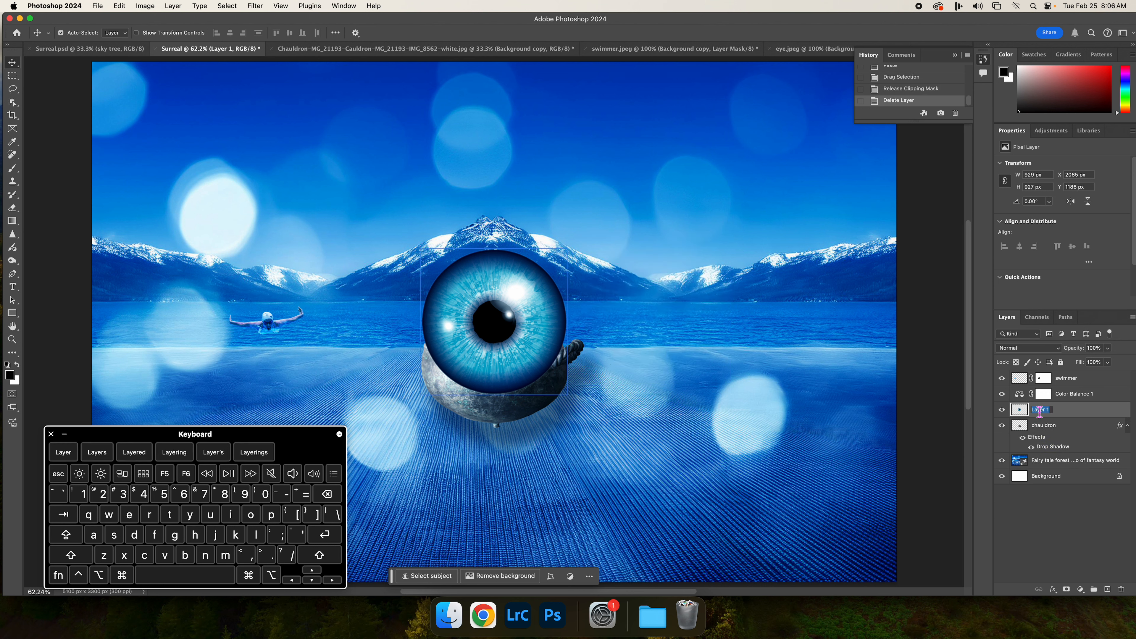
Step: Rename the remaining eyeball layer as eye and move the eyeball into the sky left of the mountain peak
{"action": "type", "text": "ye"}
{"action": "key", "text": "Return"}
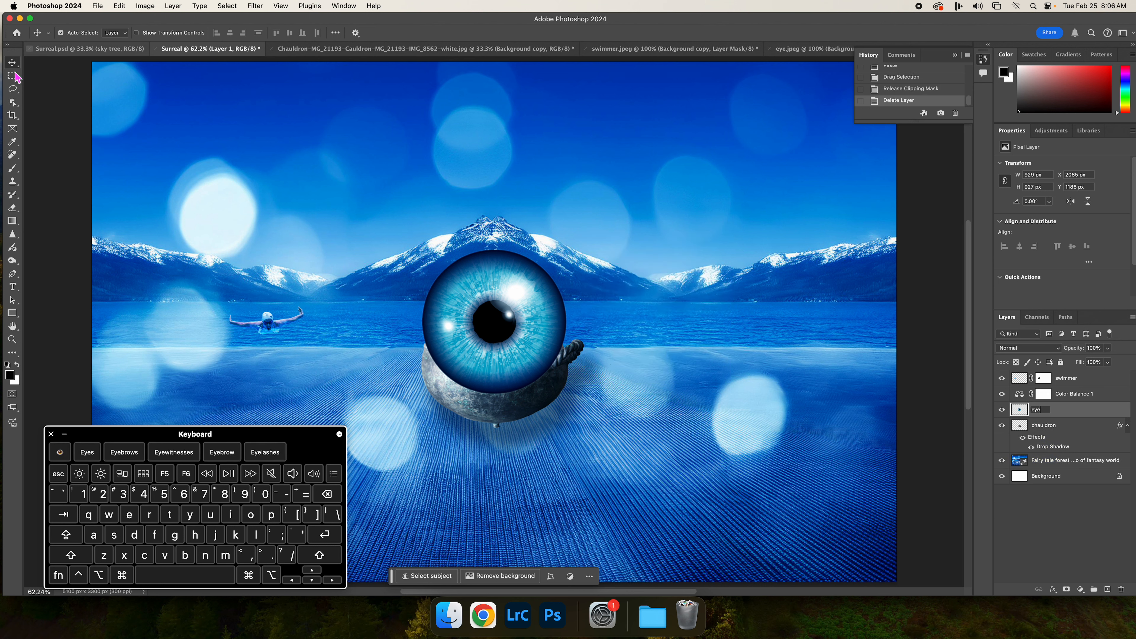
{"action": "left_click_drag", "start_coordinate": [510, 321], "coordinate": [338, 157]}
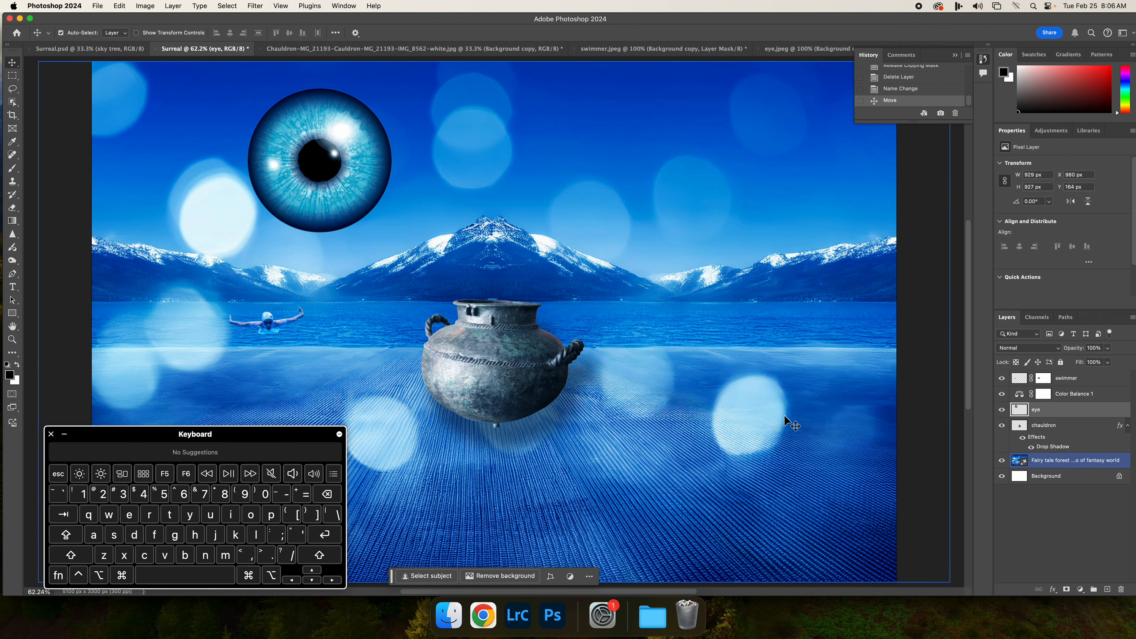
Step: Switch to Chrome and check the Smart Object requirement in the Surreal Photo Montage document and the Classroom assignment
{"action": "left_click", "coordinate": [483, 615]}
{"action": "left_click", "coordinate": [438, 401]}
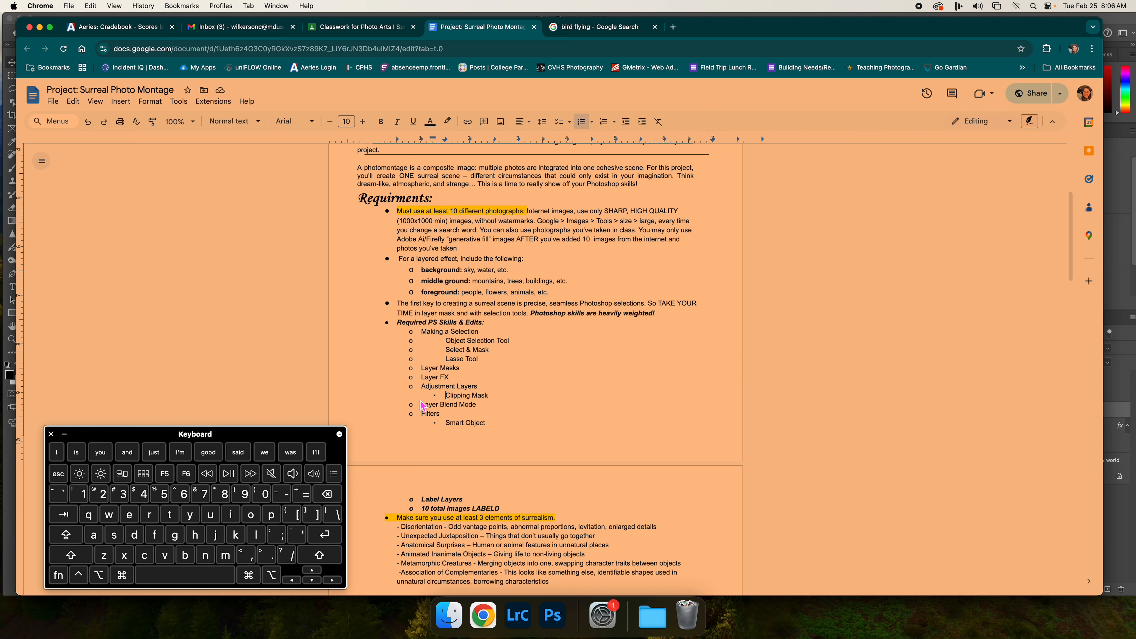
{"action": "left_click_drag", "start_coordinate": [437, 428], "coordinate": [509, 427]}
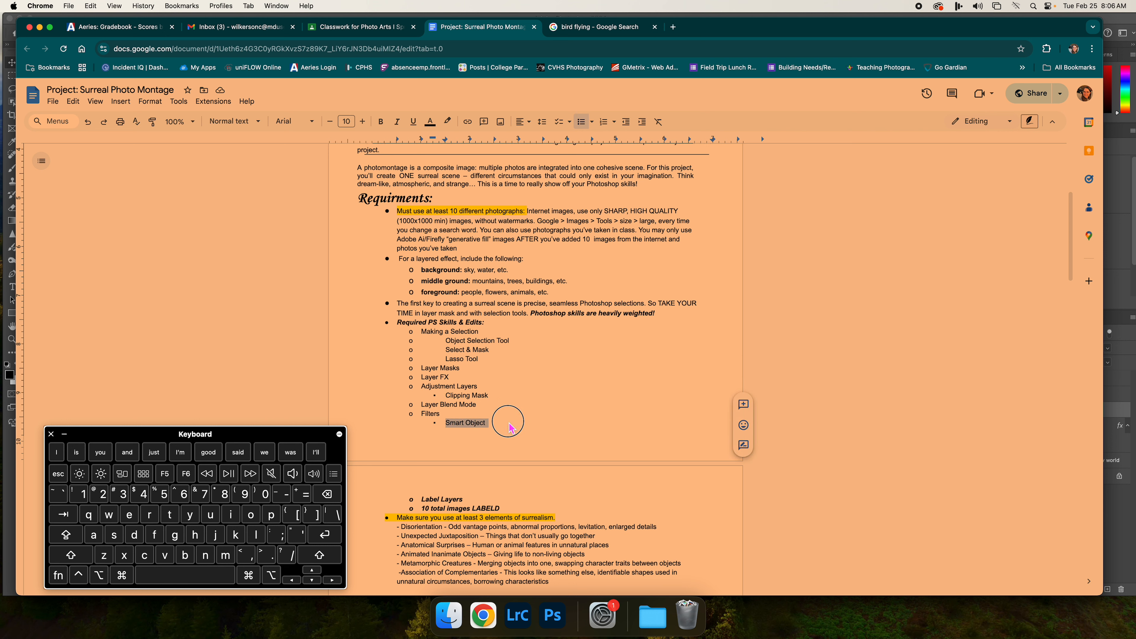
{"action": "left_click", "coordinate": [358, 27]}
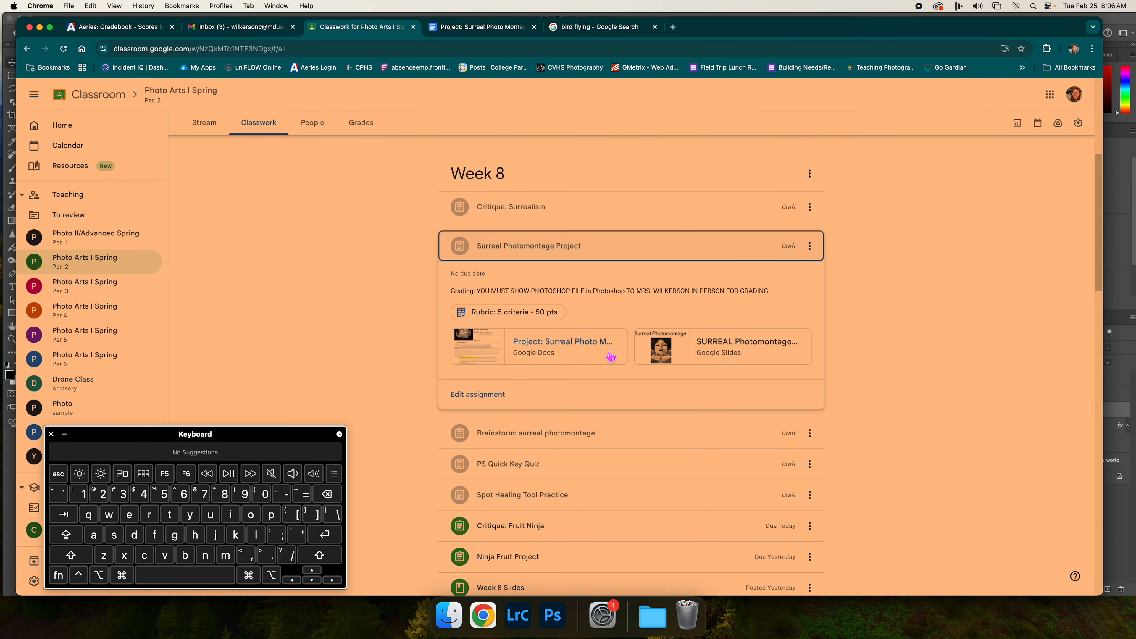
Step: Switch back to Photoshop and convert the eye layer to a smart object
{"action": "left_click", "coordinate": [552, 615]}
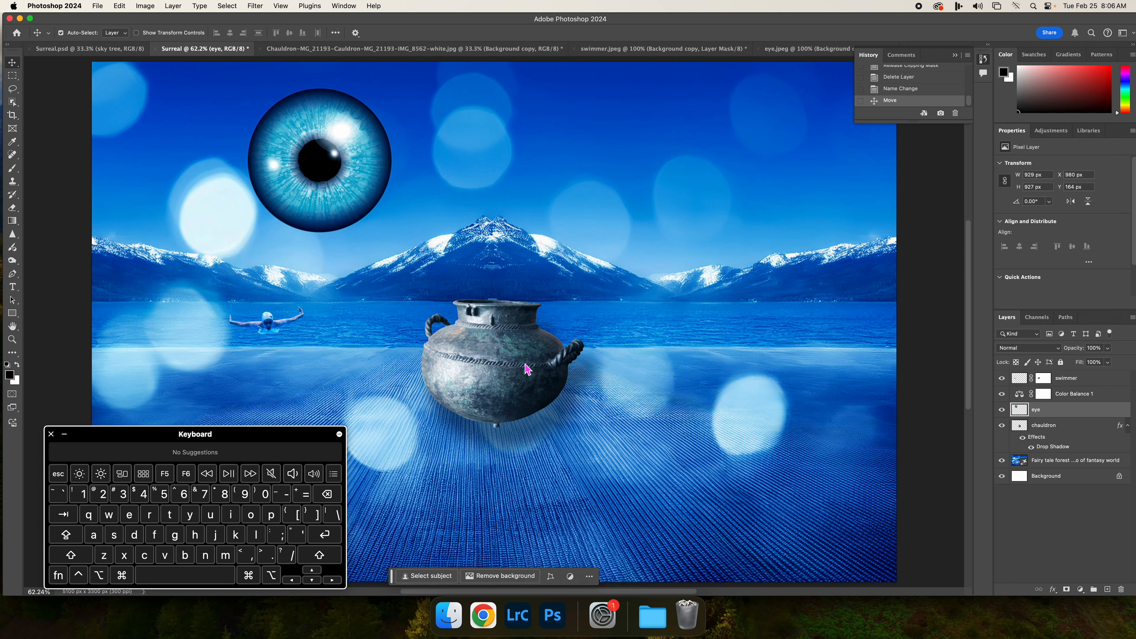
{"action": "left_click", "coordinate": [1058, 413]}
{"action": "right_click", "coordinate": [1055, 413]}
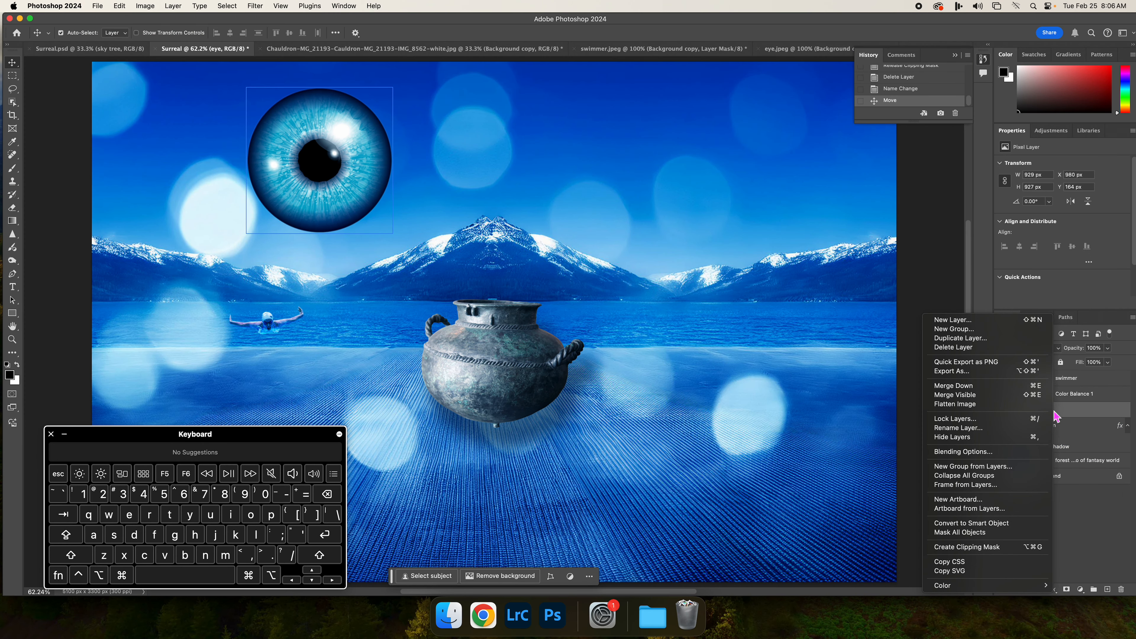
{"action": "left_click", "coordinate": [1002, 524]}
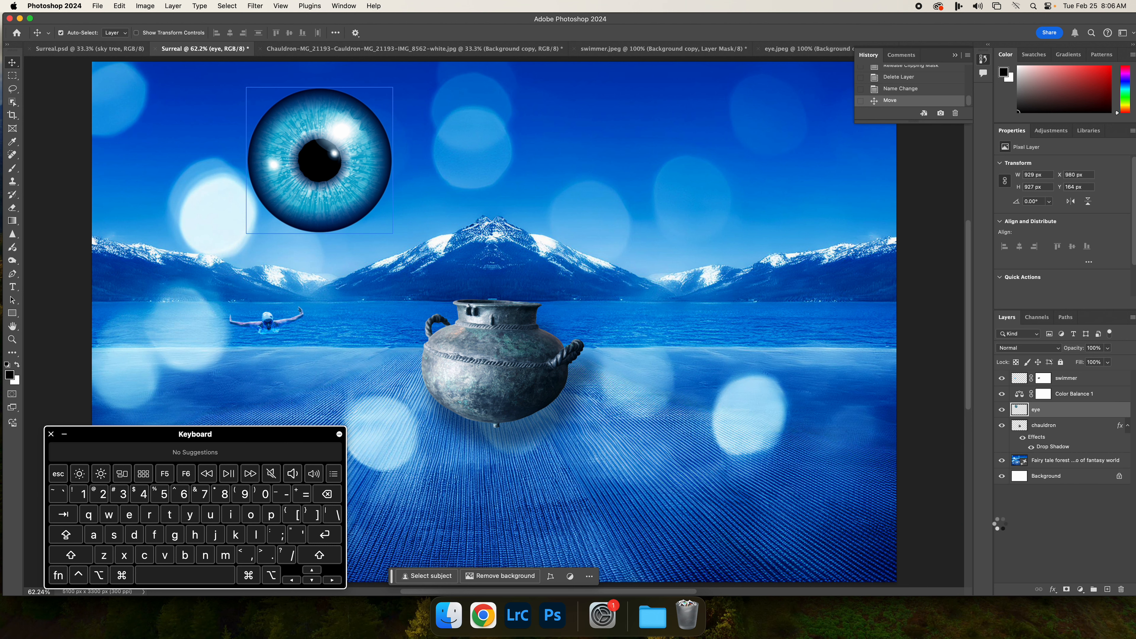
Step: Open the Filter Gallery for the eye and preview Distort, Brush Strokes and Texture filters, including Glass, Crosshatch, Spatter, Stained Glass and Texturizer
{"action": "left_click", "coordinate": [256, 6]}
{"action": "left_click", "coordinate": [265, 20]}
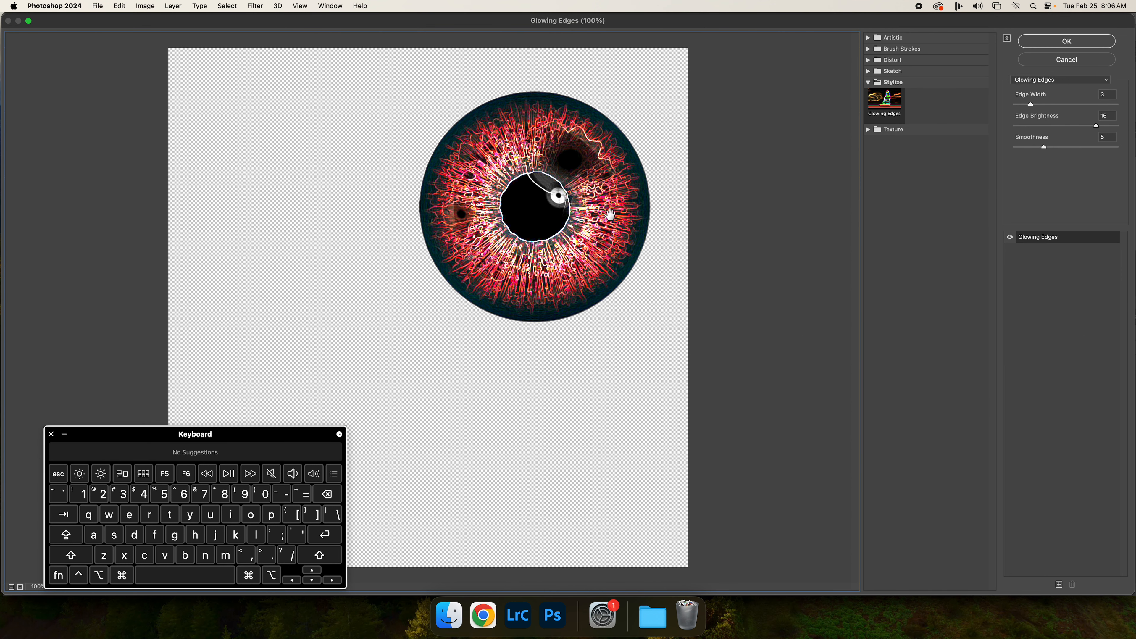
{"action": "left_click", "coordinate": [868, 82]}
{"action": "left_click", "coordinate": [869, 61]}
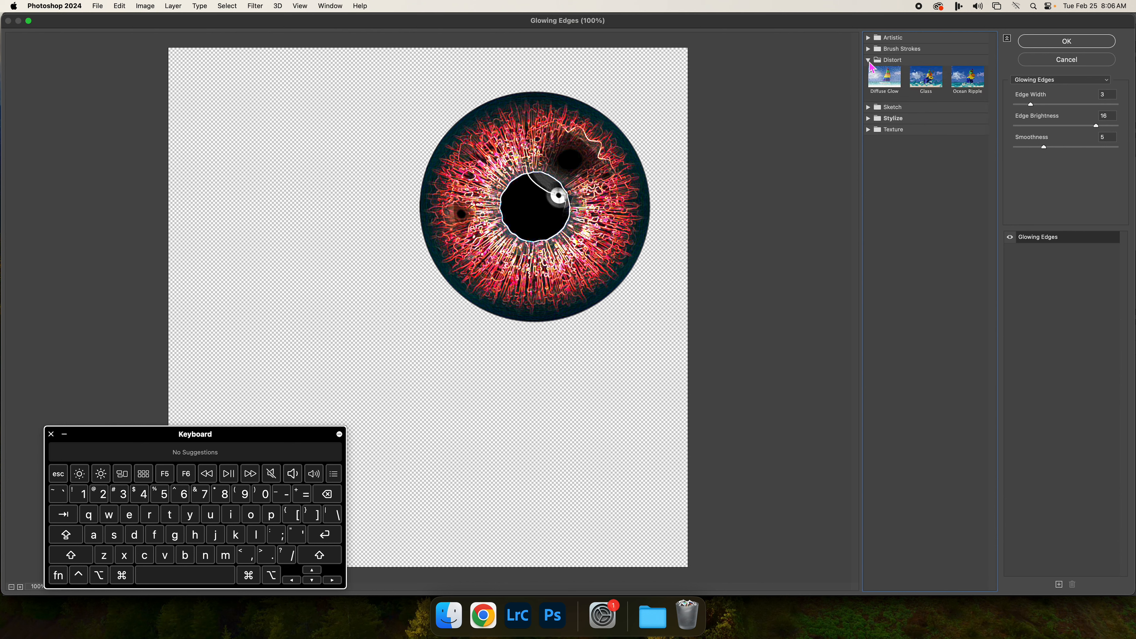
{"action": "left_click", "coordinate": [920, 89]}
{"action": "left_click", "coordinate": [871, 49]}
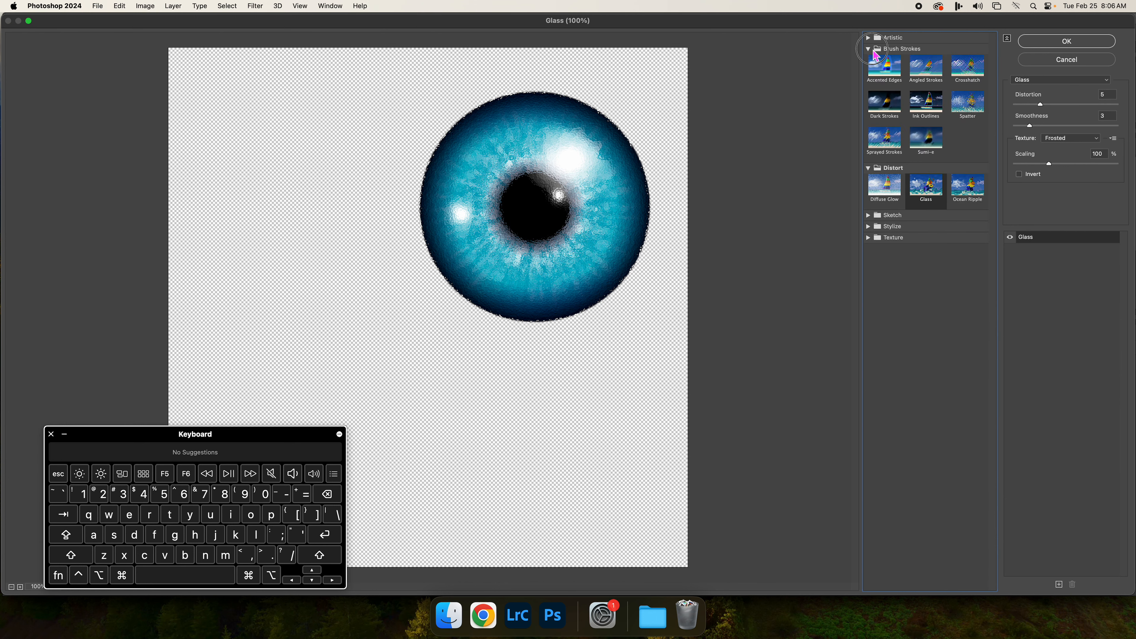
{"action": "left_click", "coordinate": [880, 73]}
{"action": "left_click", "coordinate": [927, 80]}
{"action": "left_click", "coordinate": [970, 71]}
{"action": "left_click", "coordinate": [971, 107]}
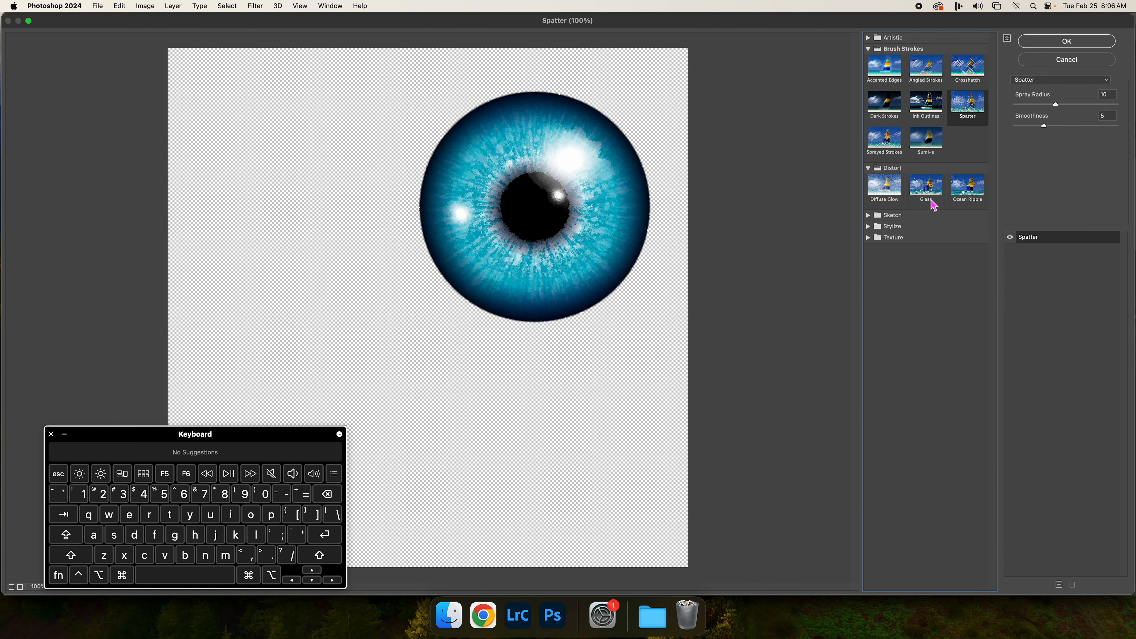
{"action": "left_click", "coordinate": [872, 239]}
{"action": "left_click", "coordinate": [929, 291]}
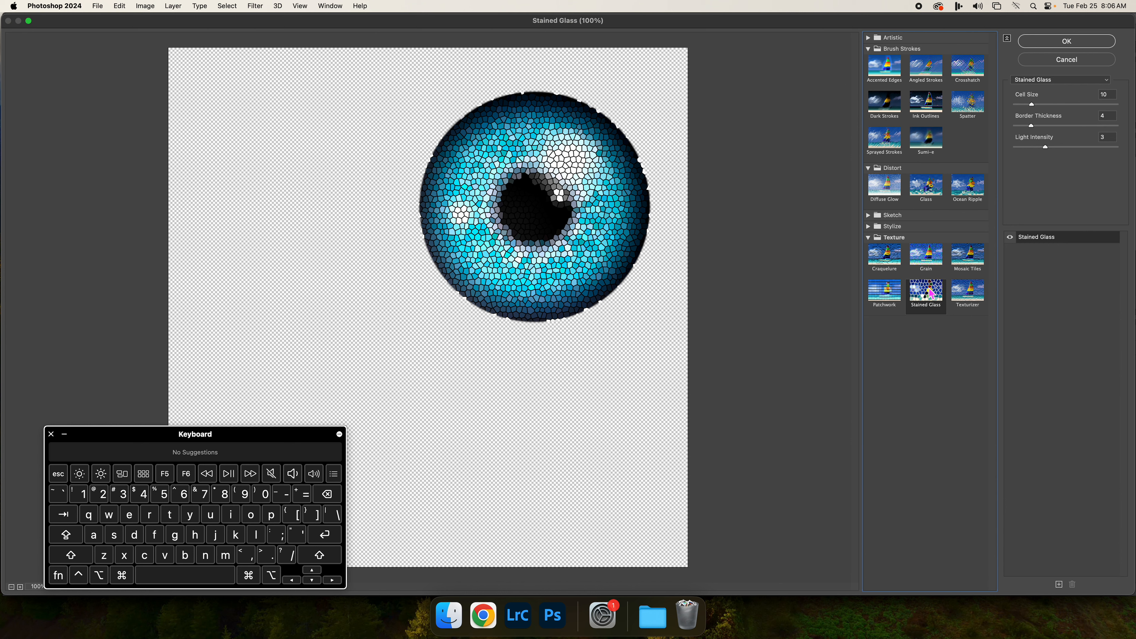
{"action": "left_click", "coordinate": [966, 294]}
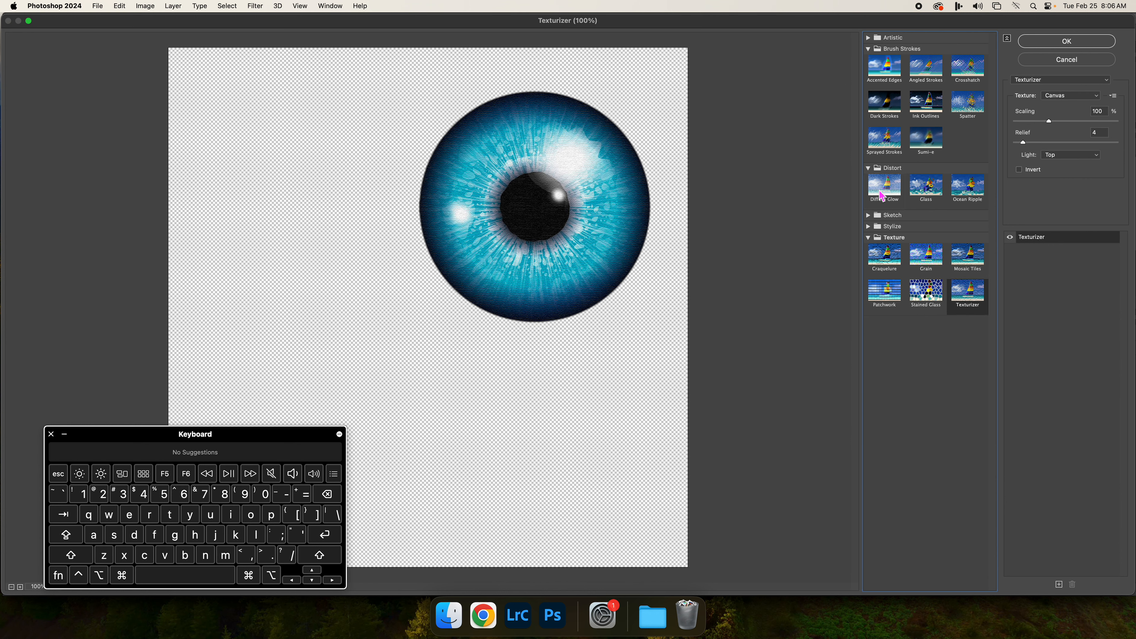
Step: Compare the Diffuse Glow filter with Glass and apply Glass to the eye
{"action": "left_click", "coordinate": [880, 194]}
{"action": "left_click", "coordinate": [928, 189]}
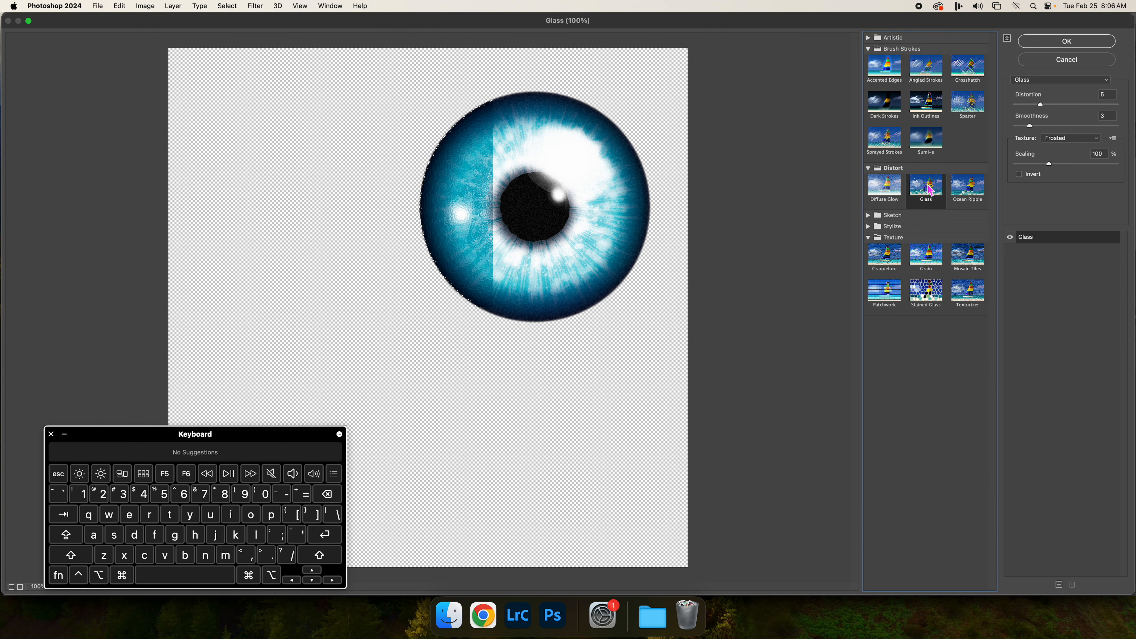
{"action": "left_click", "coordinate": [1042, 42]}
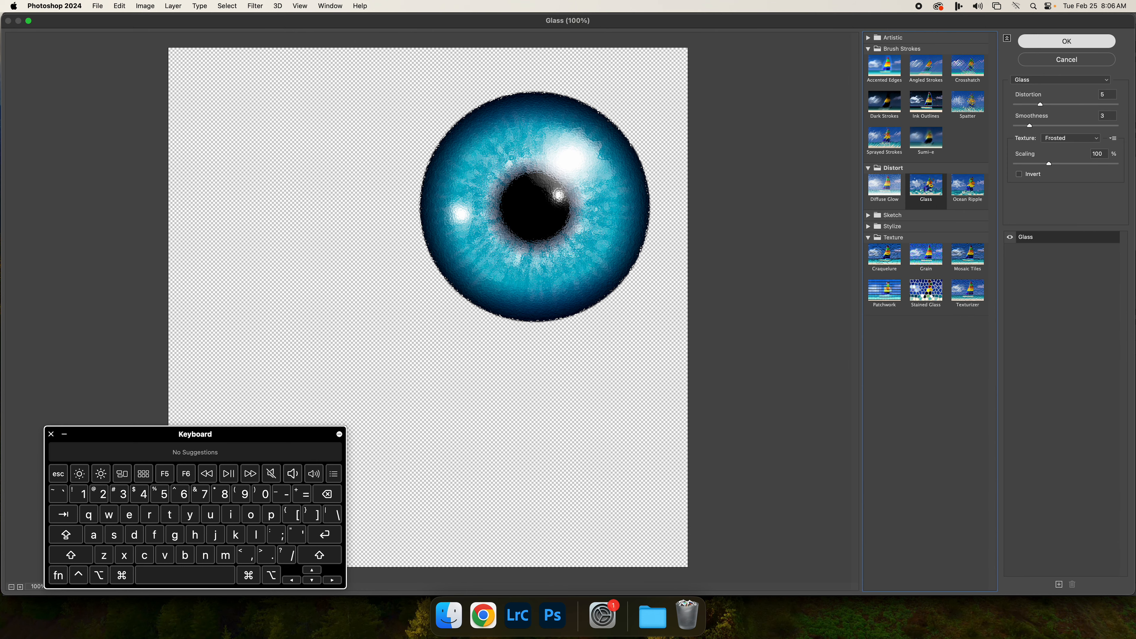
Step: Toggle the eye's smart filters to compare the effect, leave them off, and move the eye slightly up and to the right
{"action": "left_click", "coordinate": [1023, 425]}
{"action": "left_click", "coordinate": [1023, 425]}
{"action": "left_click", "coordinate": [1023, 425]}
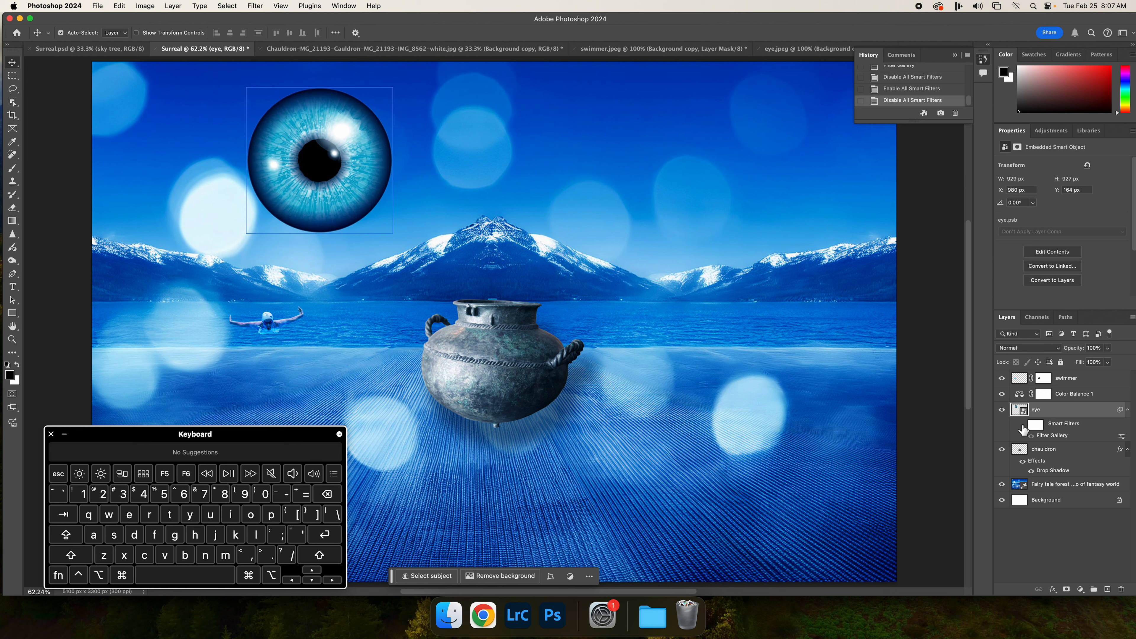
{"action": "mouse_move", "coordinate": [349, 153]}
{"action": "left_mouse_down"}
{"action": "mouse_move", "coordinate": [325, 139]}
{"action": "mouse_move", "coordinate": [340, 135]}
{"action": "left_mouse_up"}
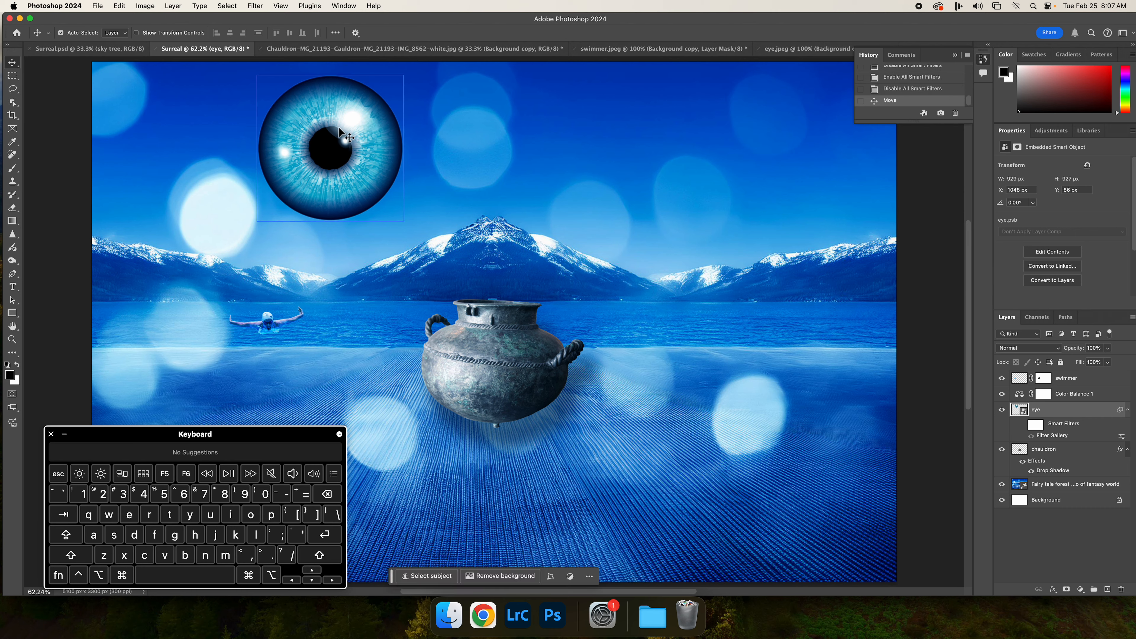
Step: Switch to Chrome and review the required selection tools, Layer Masks and Layer FX in the Surreal Photo Montage document
{"action": "left_click", "coordinate": [483, 615]}
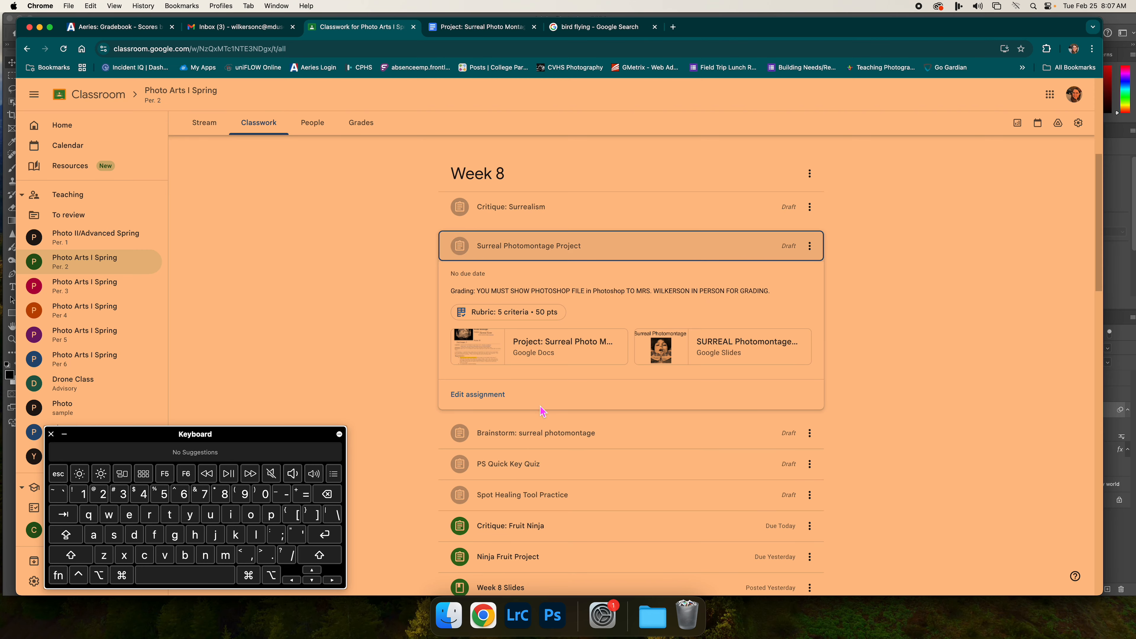
{"action": "left_click", "coordinate": [468, 33]}
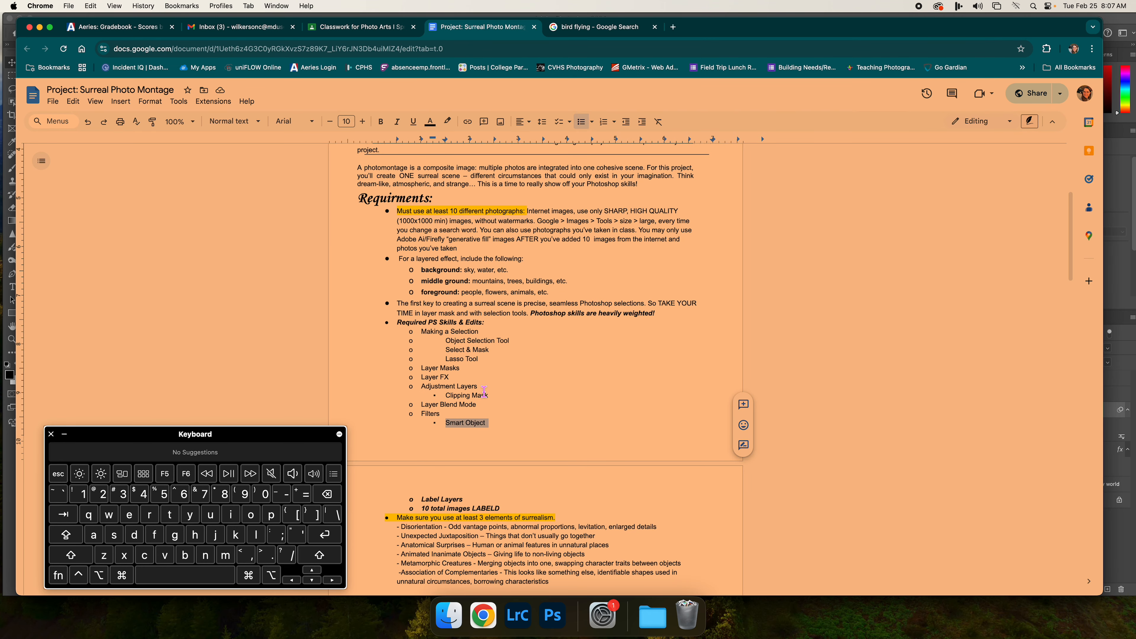
{"action": "scroll", "coordinate": [484, 392], "scroll_direction": "down", "scroll_amount": 1}
{"action": "mouse_move", "coordinate": [421, 324]}
{"action": "left_mouse_down"}
{"action": "mouse_move", "coordinate": [500, 365]}
{"action": "mouse_move", "coordinate": [502, 354]}
{"action": "left_mouse_up"}
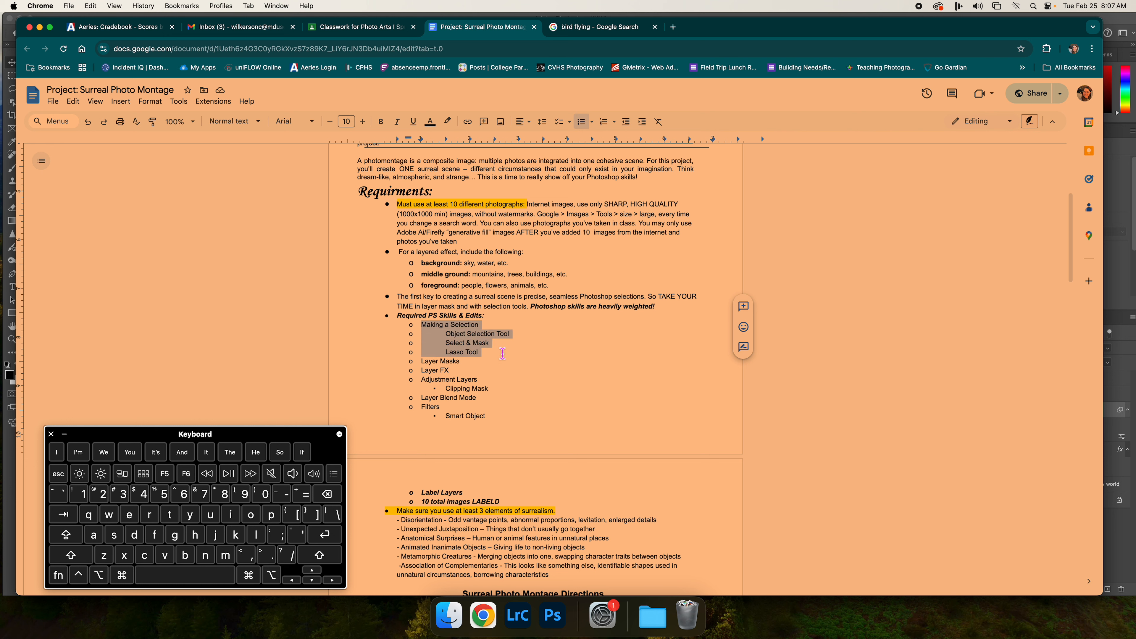
{"action": "left_click_drag", "start_coordinate": [415, 364], "coordinate": [494, 364]}
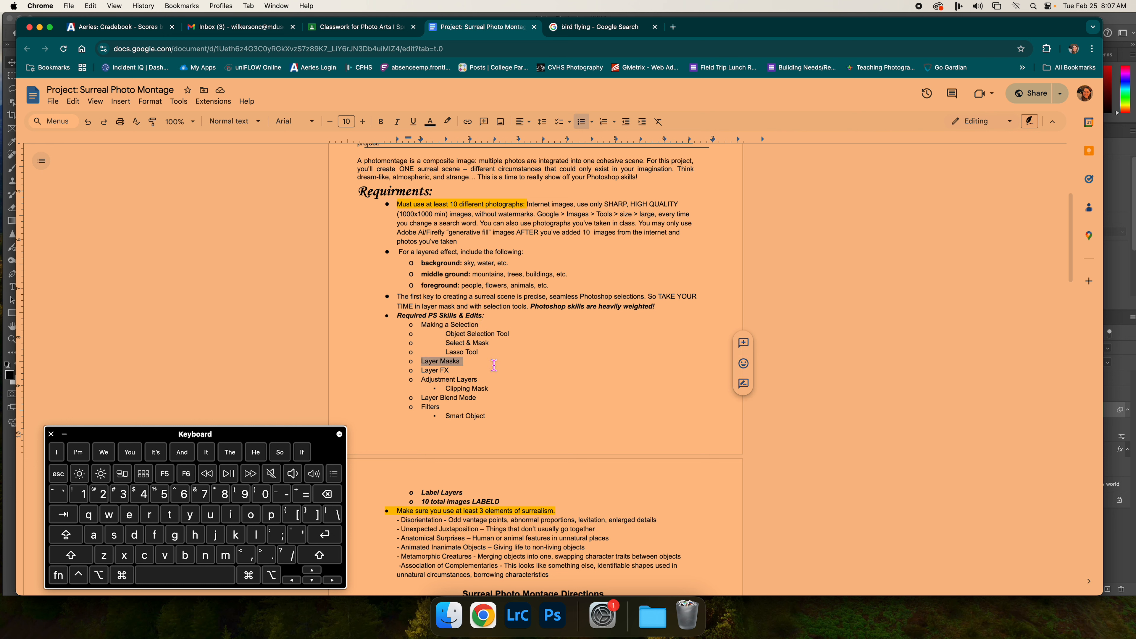
{"action": "left_click_drag", "start_coordinate": [421, 372], "coordinate": [461, 372]}
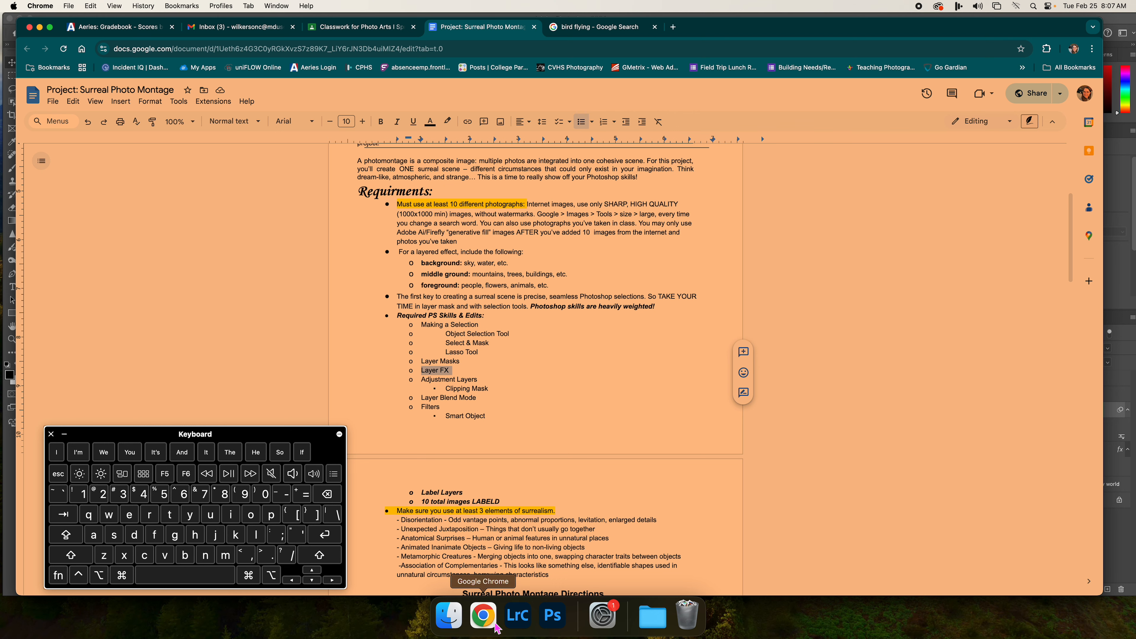
Step: Switch back to Photoshop and view the example montage Surreal.psd
{"action": "left_click", "coordinate": [551, 616]}
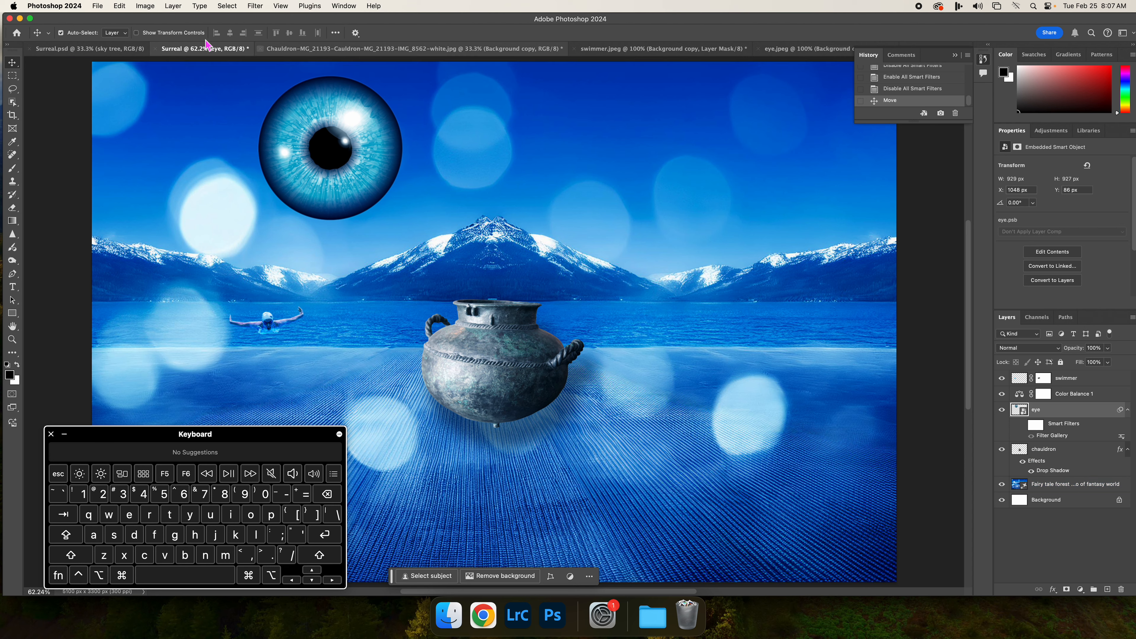
{"action": "left_click", "coordinate": [121, 53]}
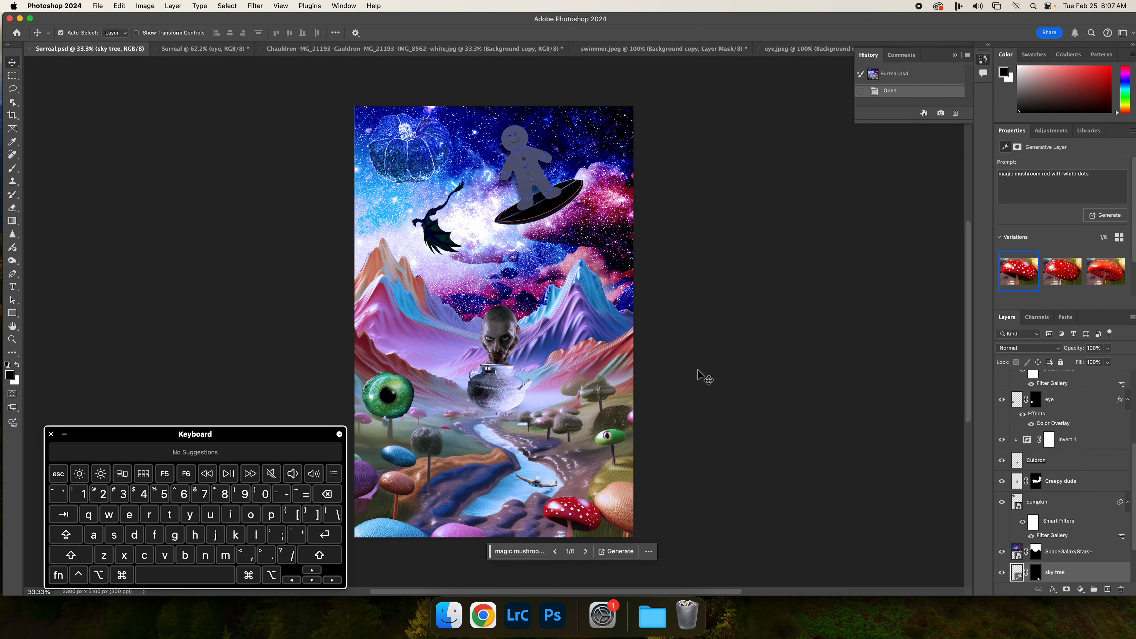
Step: Toggle the visibility of the dragon and swimmer layers to see what each contributes to the example montage
{"action": "scroll", "coordinate": [1081, 522], "scroll_direction": "up", "scroll_amount": 5}
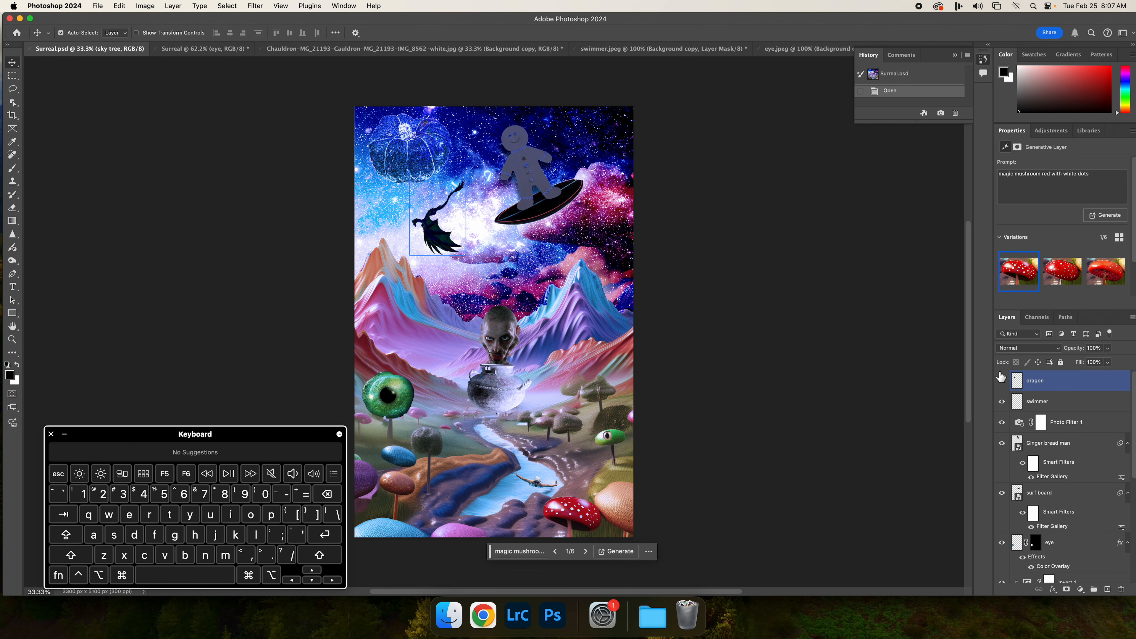
{"action": "left_click", "coordinate": [1003, 381]}
{"action": "left_click", "coordinate": [1002, 381]}
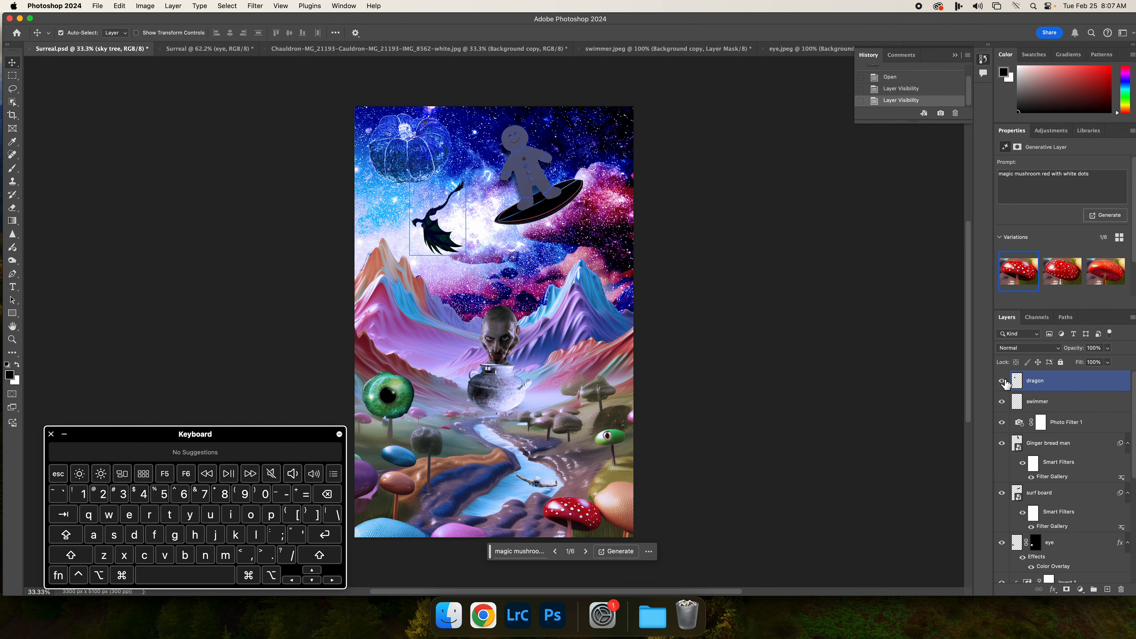
{"action": "left_click", "coordinate": [1001, 401]}
{"action": "left_click", "coordinate": [1000, 403]}
{"action": "left_click", "coordinate": [1000, 403]}
{"action": "left_click", "coordinate": [999, 402]}
Step: Toggle the Photo Filter 1 adjustment layer to compare its color effect on the whole montage
{"action": "left_click", "coordinate": [1007, 422]}
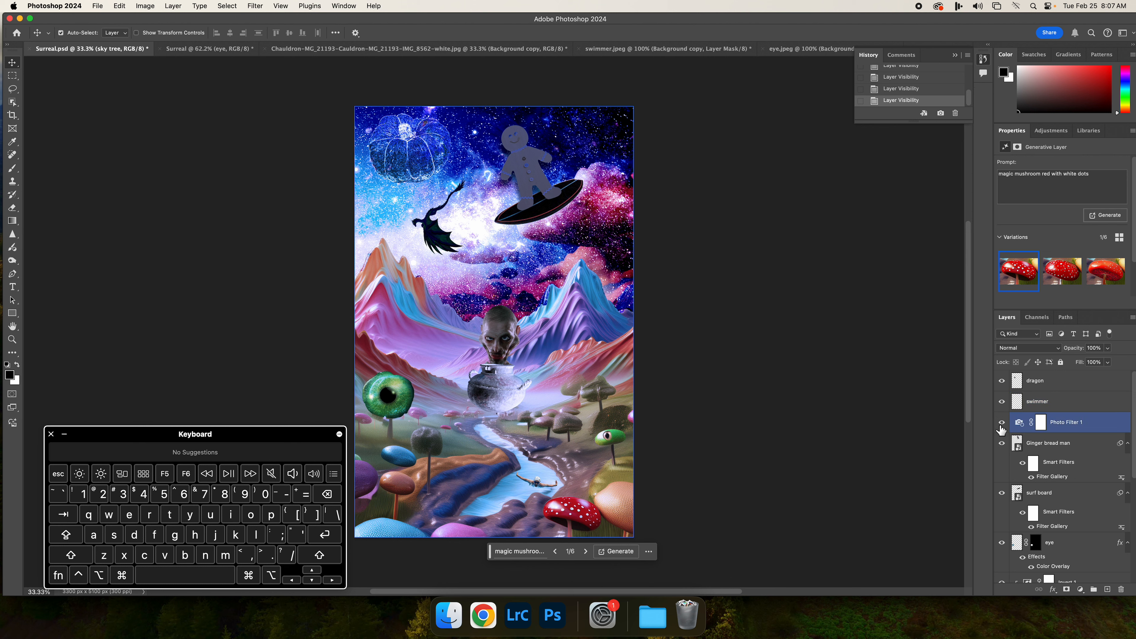
{"action": "left_click", "coordinate": [1003, 422]}
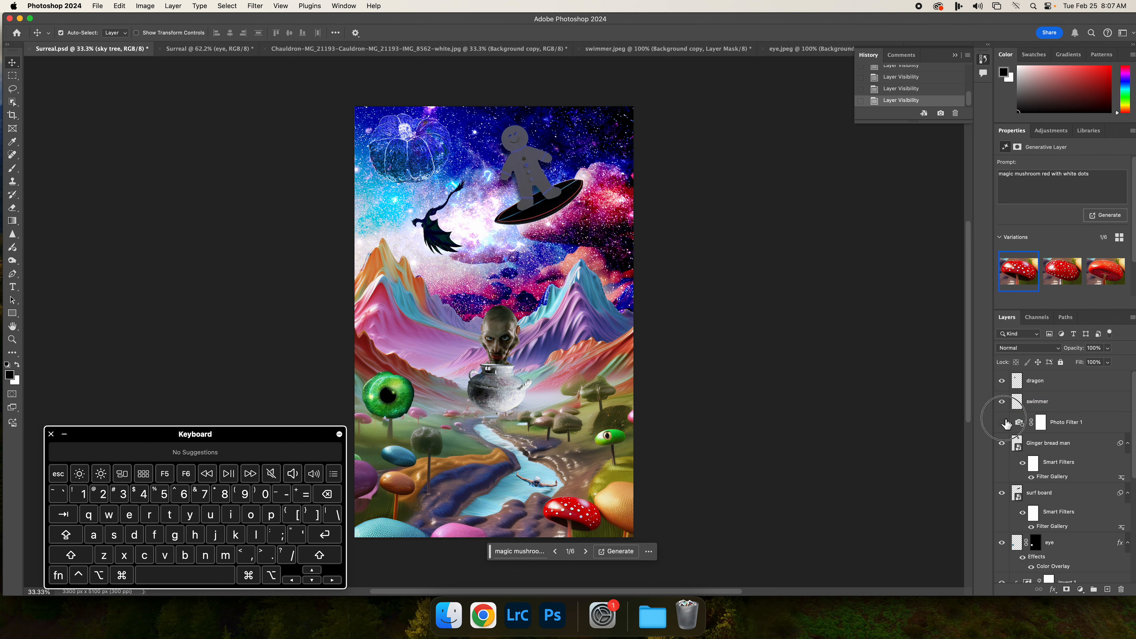
{"action": "left_click", "coordinate": [1003, 423]}
{"action": "left_click", "coordinate": [1003, 422]}
{"action": "left_click", "coordinate": [1003, 422]}
{"action": "left_click", "coordinate": [1002, 422]}
Step: Clip the Photo Filter 1 adjustment to the Ginger bread man layer and toggle it to check its effect
{"action": "right_click", "coordinate": [1073, 429]}
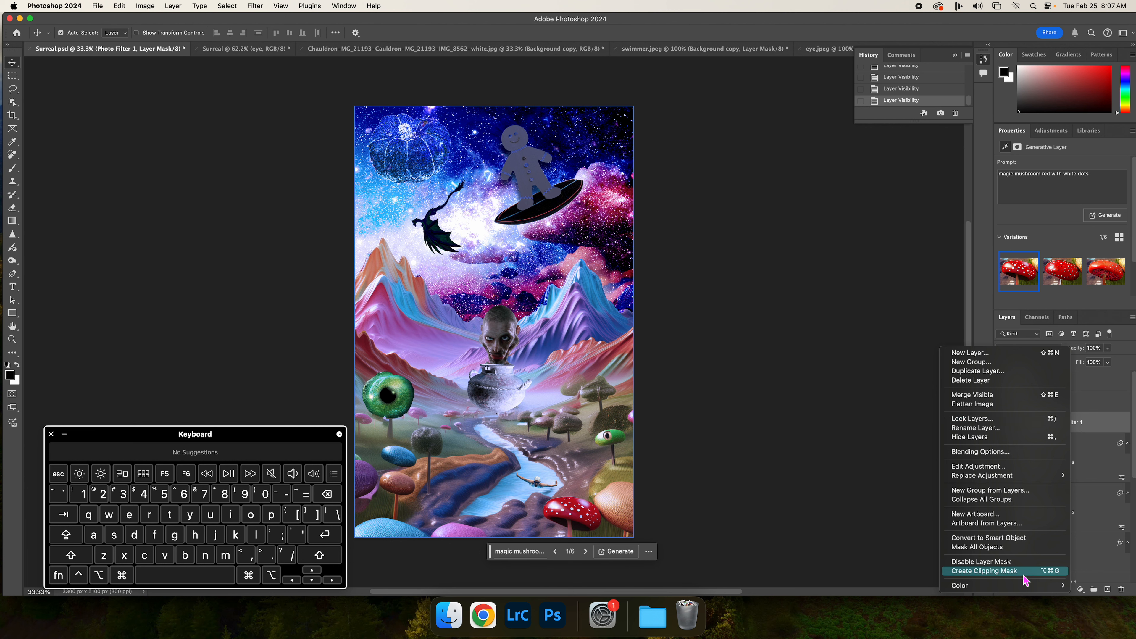
{"action": "left_click", "coordinate": [1023, 572]}
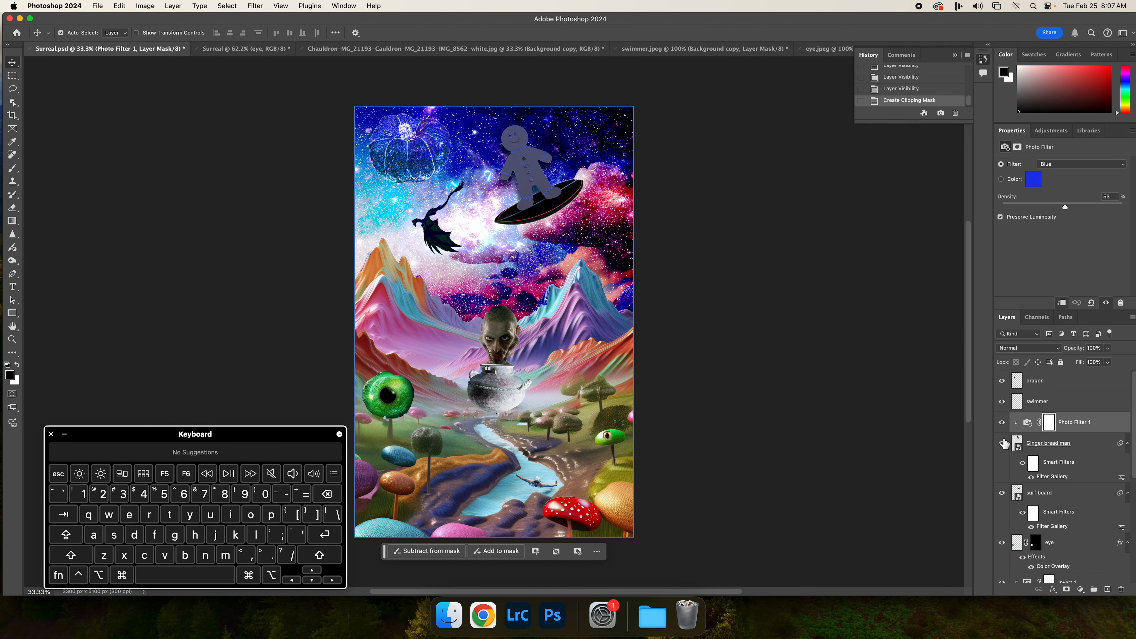
{"action": "left_click", "coordinate": [1001, 423]}
{"action": "left_click", "coordinate": [1001, 423]}
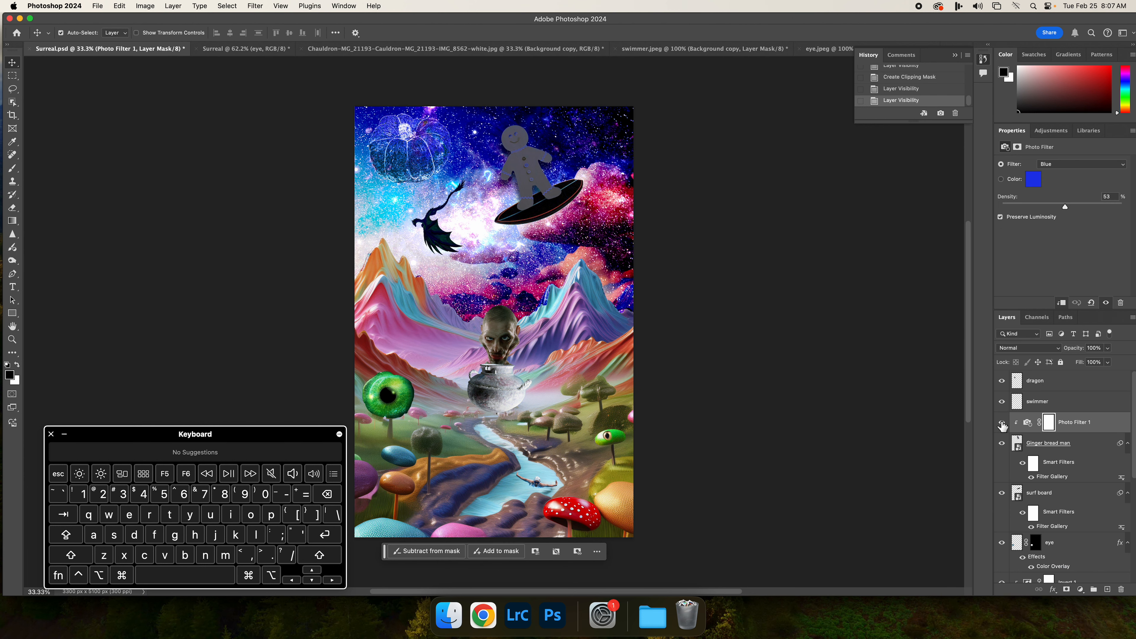
Step: Toggle the Ginger bread man, surf board and eye layers to identify each element in the montage
{"action": "left_click", "coordinate": [1001, 443]}
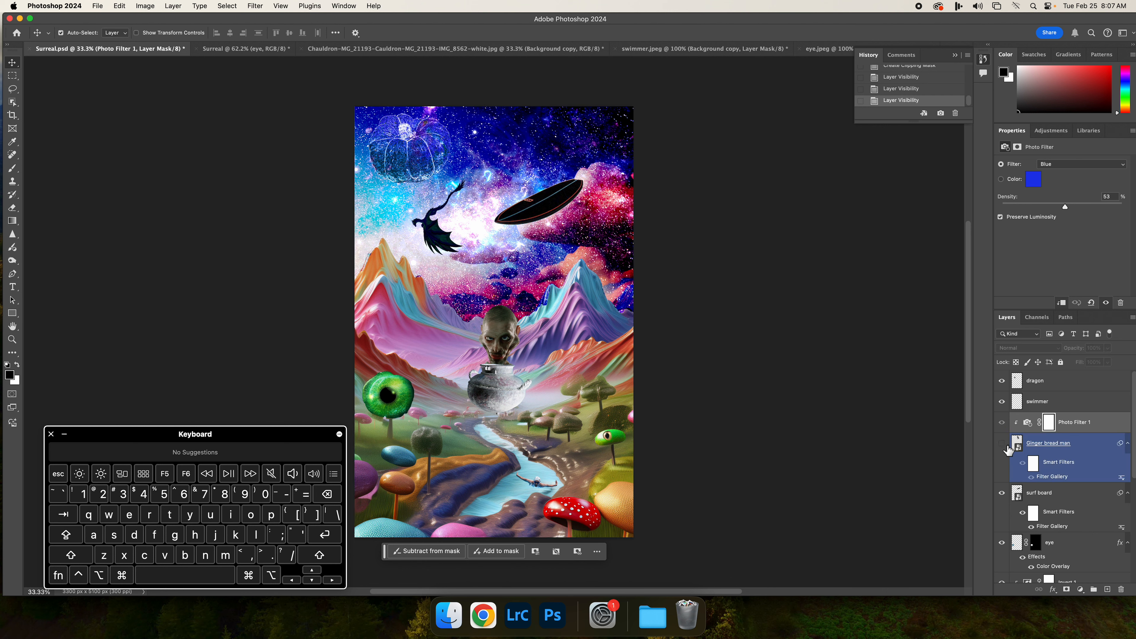
{"action": "left_click", "coordinate": [1001, 443]}
{"action": "left_click", "coordinate": [1012, 492]}
{"action": "left_click", "coordinate": [1002, 492]}
{"action": "left_click", "coordinate": [1002, 492]}
{"action": "scroll", "coordinate": [1006, 496], "scroll_direction": "down", "scroll_amount": 1}
{"action": "left_click", "coordinate": [1002, 535]}
{"action": "left_click", "coordinate": [1002, 535]}
{"action": "scroll", "coordinate": [1005, 535], "scroll_direction": "down", "scroll_amount": 4}
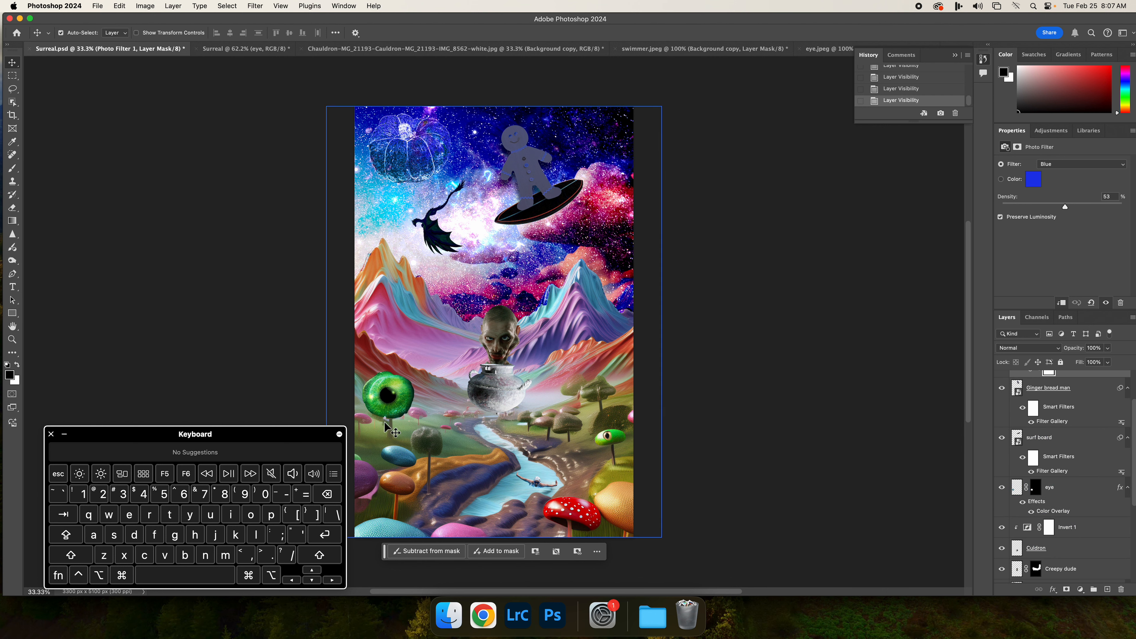
Step: Toggle the Invert 1 adjustment clipped to the cauldron layer to compare its effect
{"action": "scroll", "coordinate": [1064, 482], "scroll_direction": "down", "scroll_amount": 2}
{"action": "left_click", "coordinate": [1064, 482]}
{"action": "left_click", "coordinate": [1021, 504]}
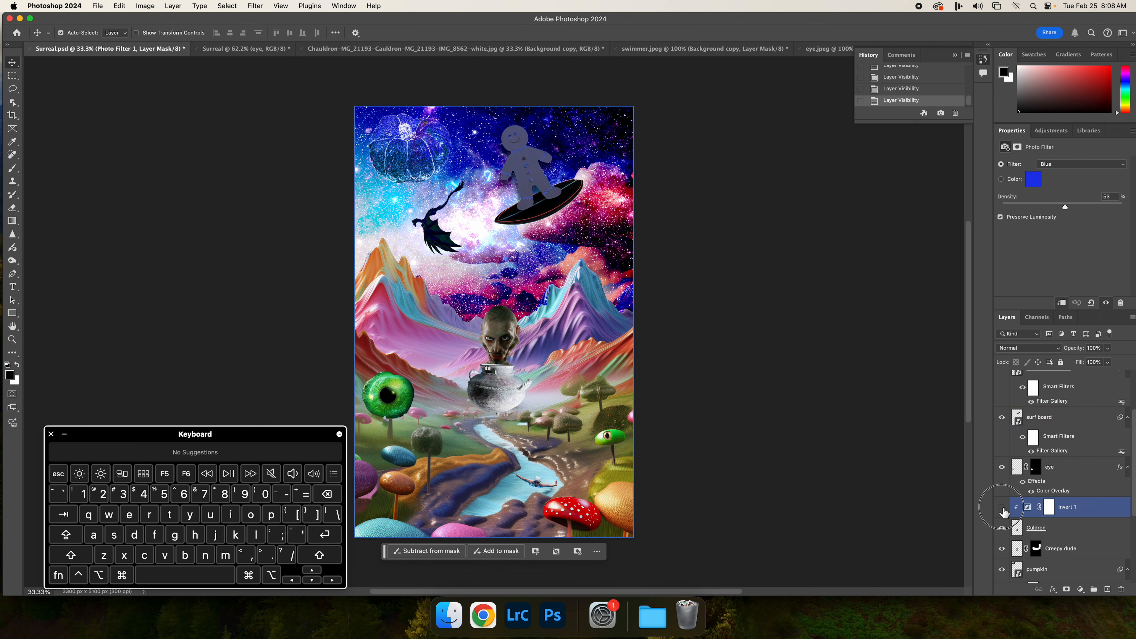
{"action": "left_click", "coordinate": [1001, 508]}
{"action": "left_click", "coordinate": [1001, 508]}
{"action": "left_click", "coordinate": [1001, 508]}
{"action": "left_click", "coordinate": [1001, 508]}
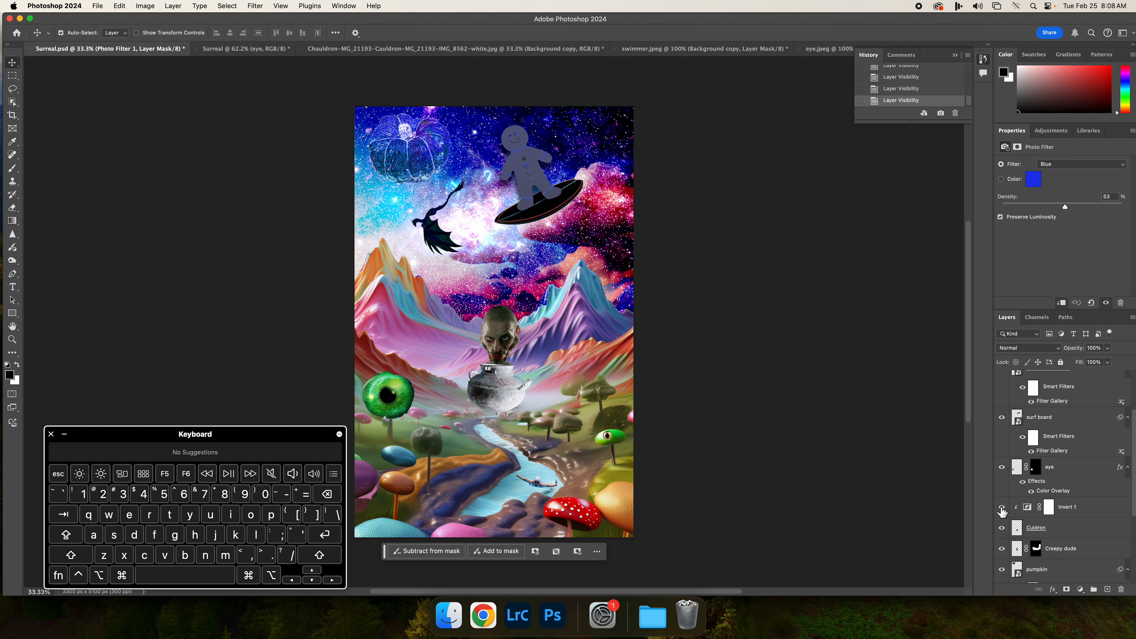
Step: Toggle the Creepy dude and pumpkin layers to examine the masked head and the filtered pumpkin
{"action": "scroll", "coordinate": [1017, 512], "scroll_direction": "down", "scroll_amount": 1}
{"action": "left_click", "coordinate": [1025, 535]}
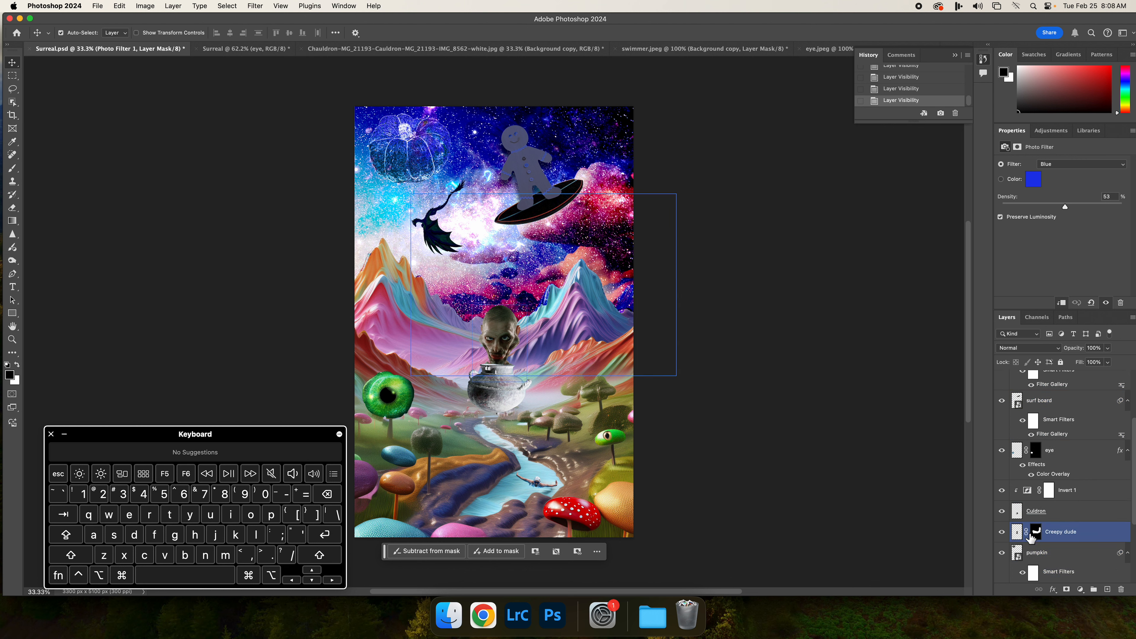
{"action": "left_click", "coordinate": [1002, 533]}
{"action": "left_click", "coordinate": [1002, 532]}
{"action": "scroll", "coordinate": [1002, 532], "scroll_direction": "down", "scroll_amount": 1}
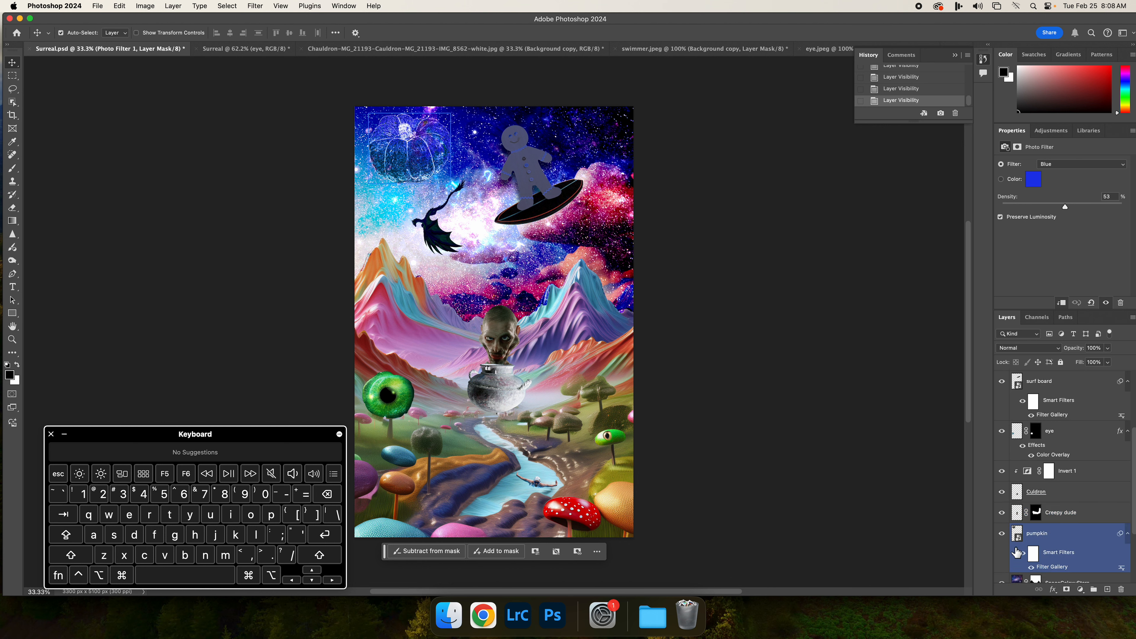
{"action": "left_click", "coordinate": [1002, 534]}
Step: Toggle the SpaceGalaxyStars layer to compare the masked galaxy sky with the original sky beneath
{"action": "scroll", "coordinate": [1084, 541], "scroll_direction": "down", "scroll_amount": 4}
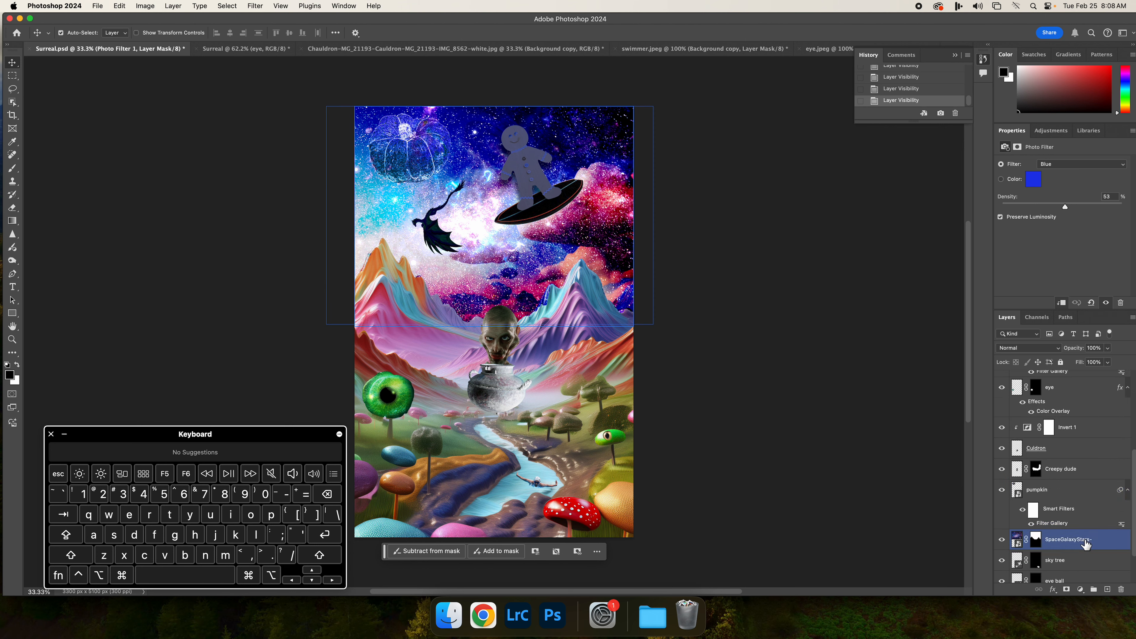
{"action": "left_click", "coordinate": [1001, 497]}
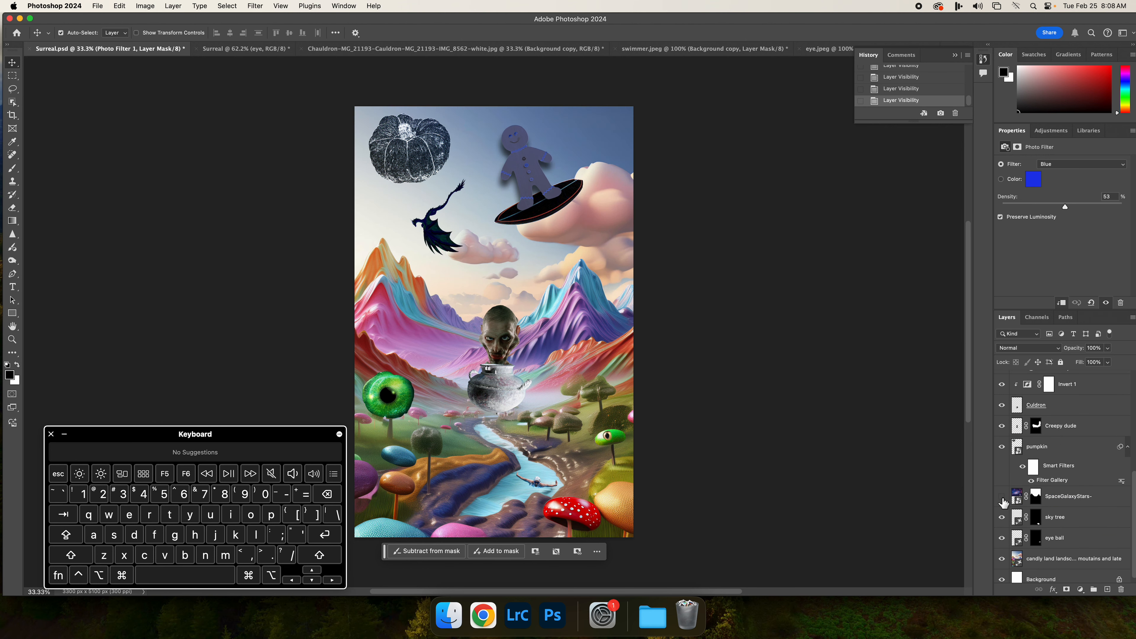
{"action": "left_click", "coordinate": [1002, 497]}
{"action": "left_click", "coordinate": [1002, 496]}
{"action": "left_click", "coordinate": [1002, 496]}
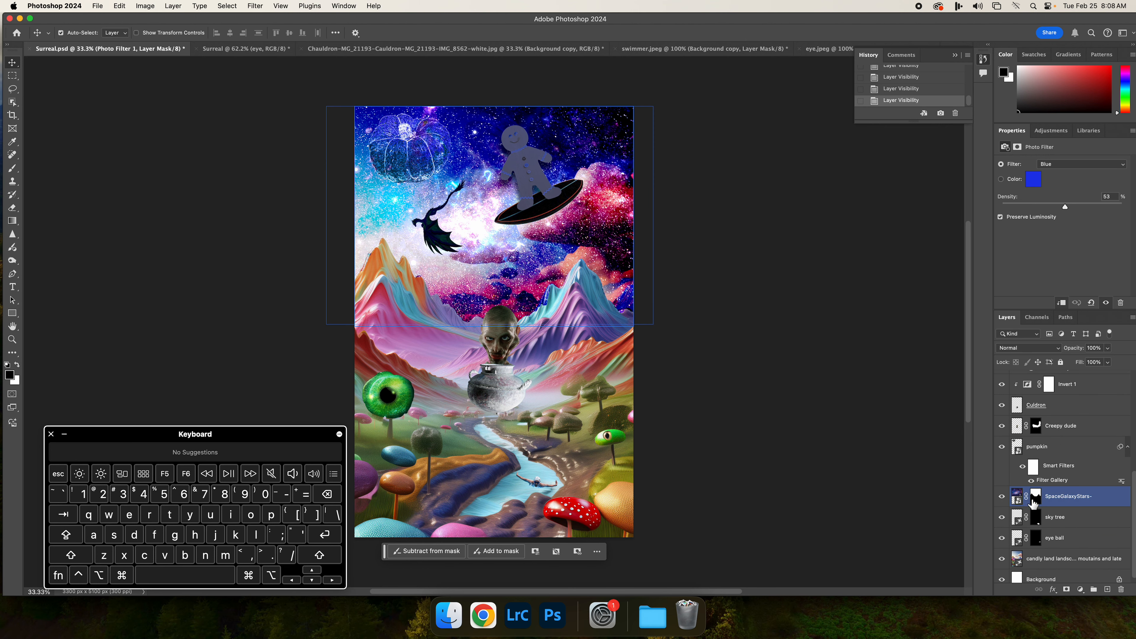
Step: Toggle the sky tree layer and examine the sky tree and eye ball generative layers with their masks
{"action": "left_click", "coordinate": [1001, 518]}
{"action": "left_click", "coordinate": [1001, 518]}
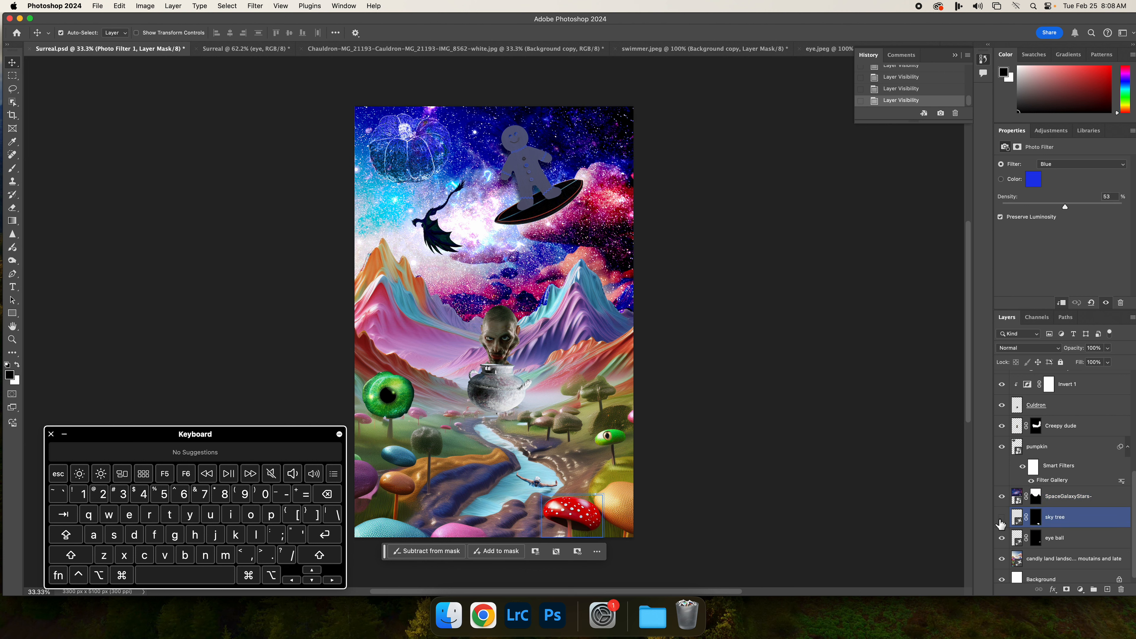
{"action": "left_click", "coordinate": [1071, 534]}
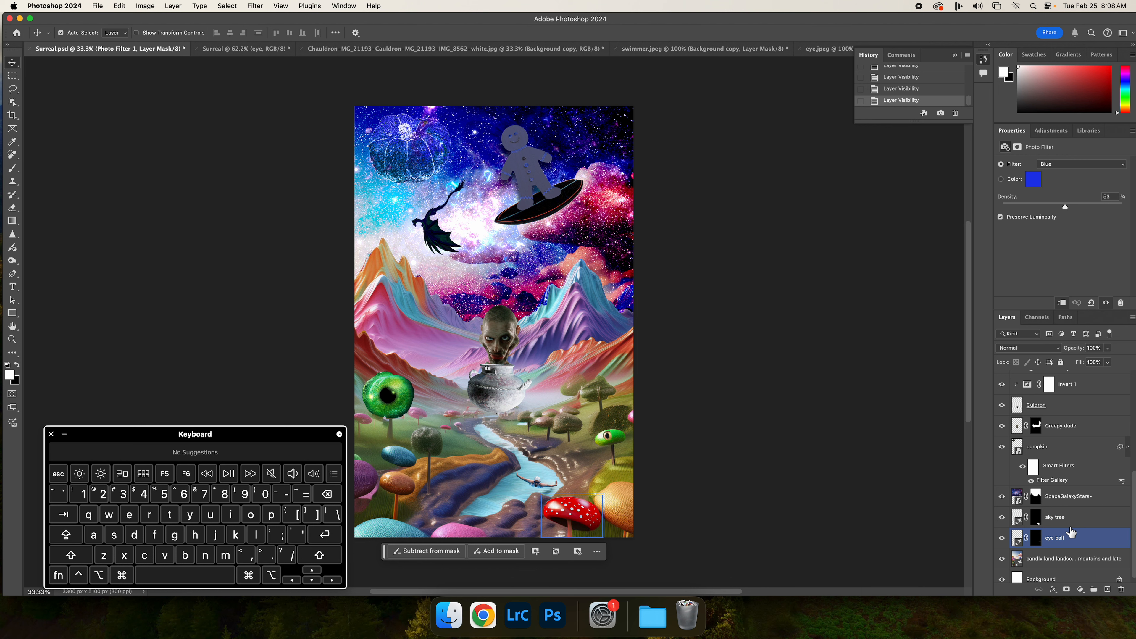
{"action": "left_click", "coordinate": [1069, 527]}
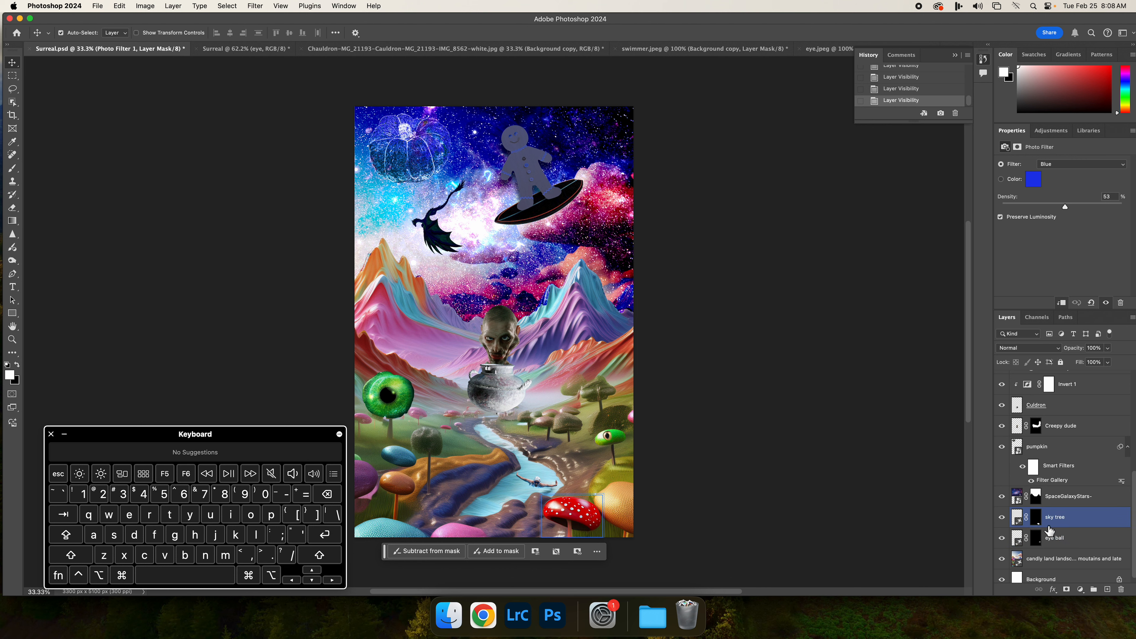
{"action": "left_click", "coordinate": [1053, 551]}
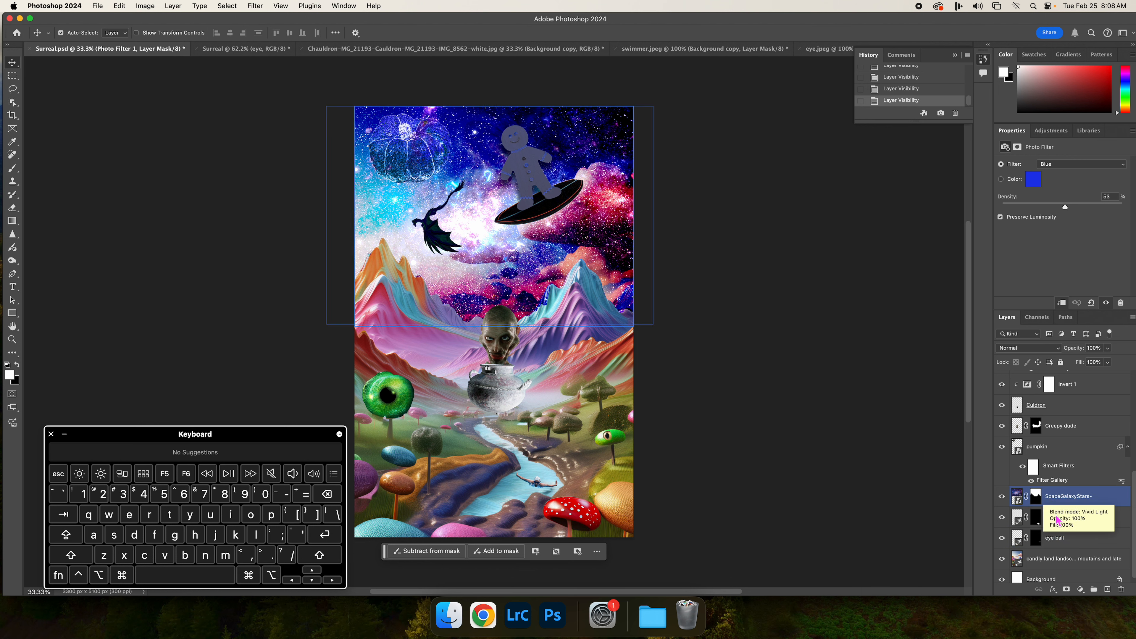
{"action": "left_click", "coordinate": [362, 270]}
Step: In the blue Surreal document, lasso a rounded area of sky above the mountains and generate a "pumkin" there with Generative Fill
{"action": "left_click", "coordinate": [247, 49]}
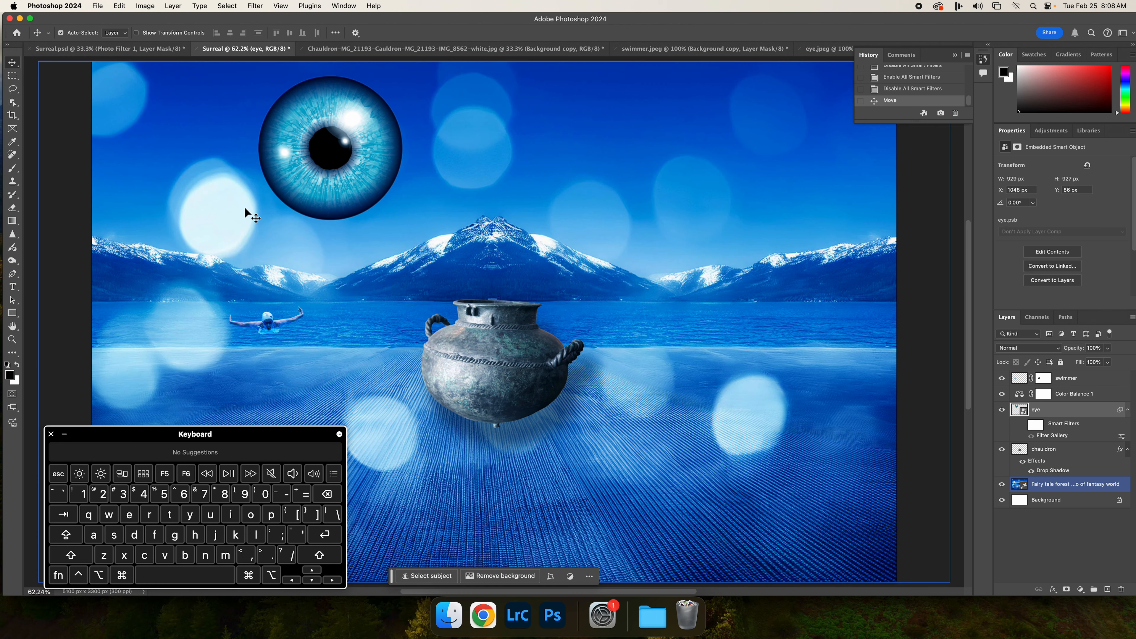
{"action": "left_click", "coordinate": [13, 90]}
{"action": "mouse_move", "coordinate": [655, 130]}
{"action": "left_mouse_down"}
{"action": "mouse_move", "coordinate": [618, 144]}
{"action": "mouse_move", "coordinate": [598, 178]}
{"action": "mouse_move", "coordinate": [691, 176]}
{"action": "mouse_move", "coordinate": [653, 130]}
{"action": "left_mouse_up"}
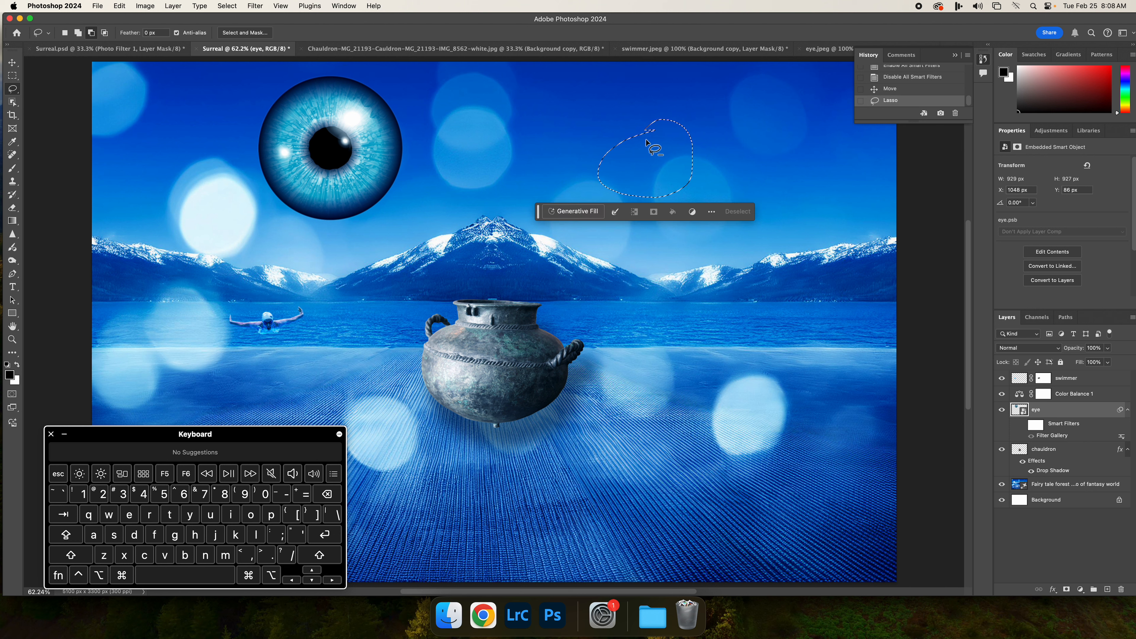
{"action": "left_click", "coordinate": [554, 216]}
{"action": "type", "text": "pumkin"}
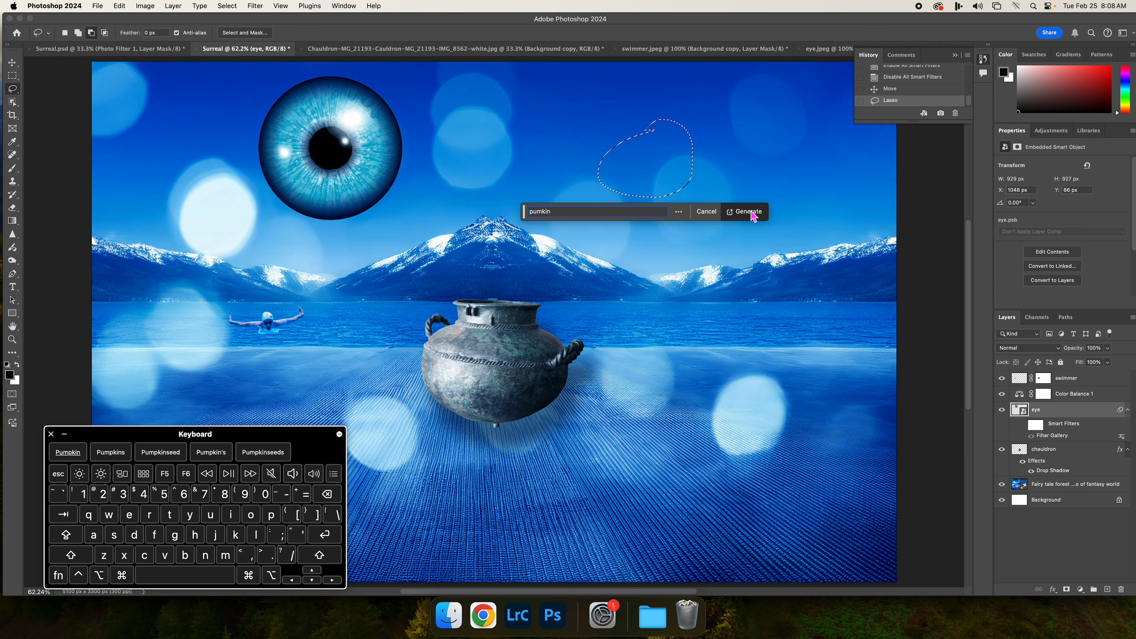
{"action": "left_click", "coordinate": [753, 217]}
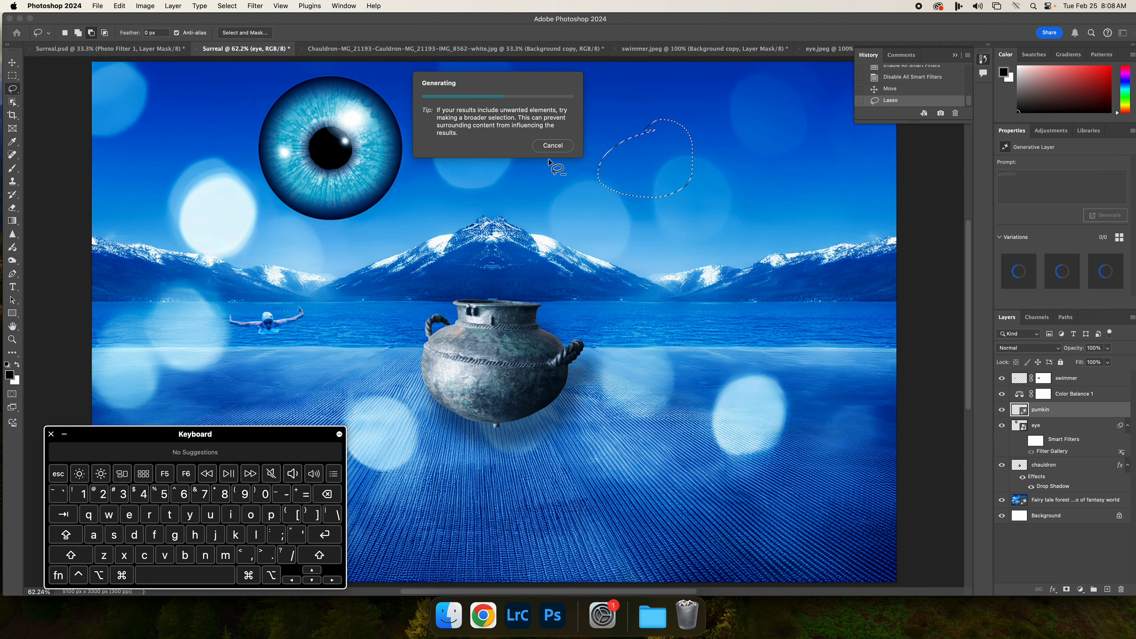
Step: Return to Surreal.psd and float the Layers panel beside the artwork, enlarged to show the full layer stack
{"action": "left_click", "coordinate": [115, 50]}
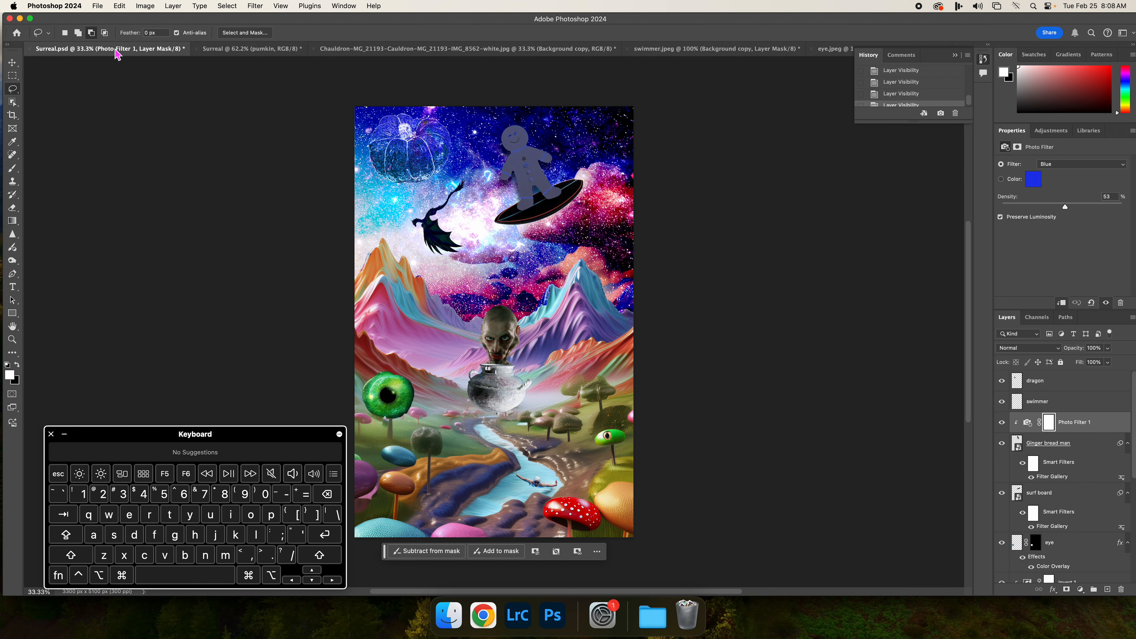
{"action": "left_click_drag", "start_coordinate": [1005, 321], "coordinate": [662, 69]}
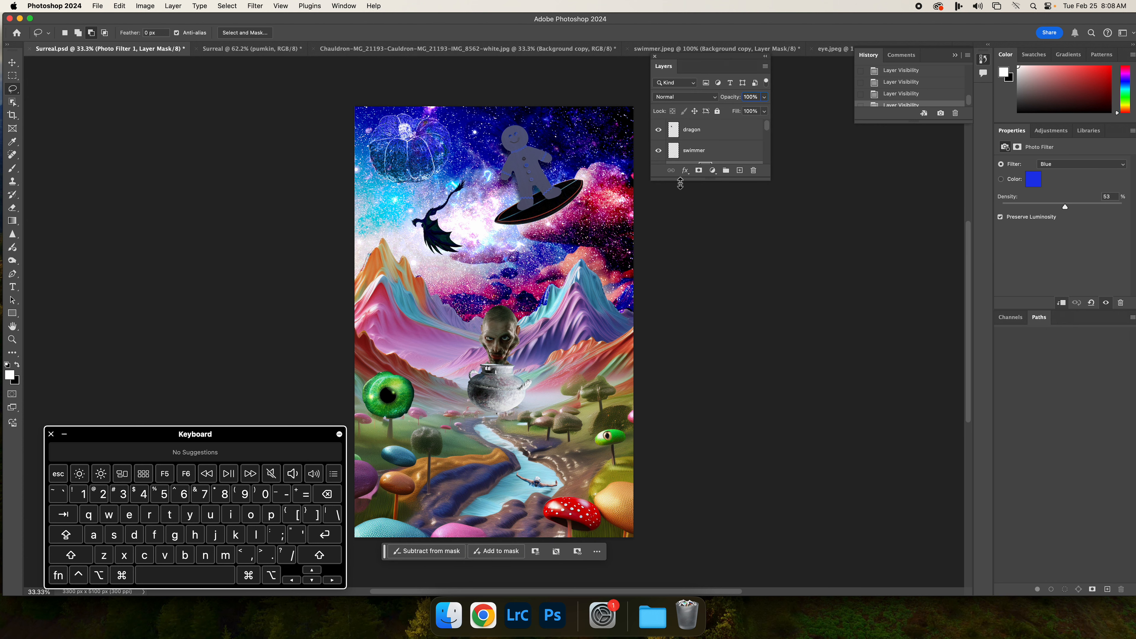
{"action": "left_click_drag", "start_coordinate": [680, 182], "coordinate": [711, 571]}
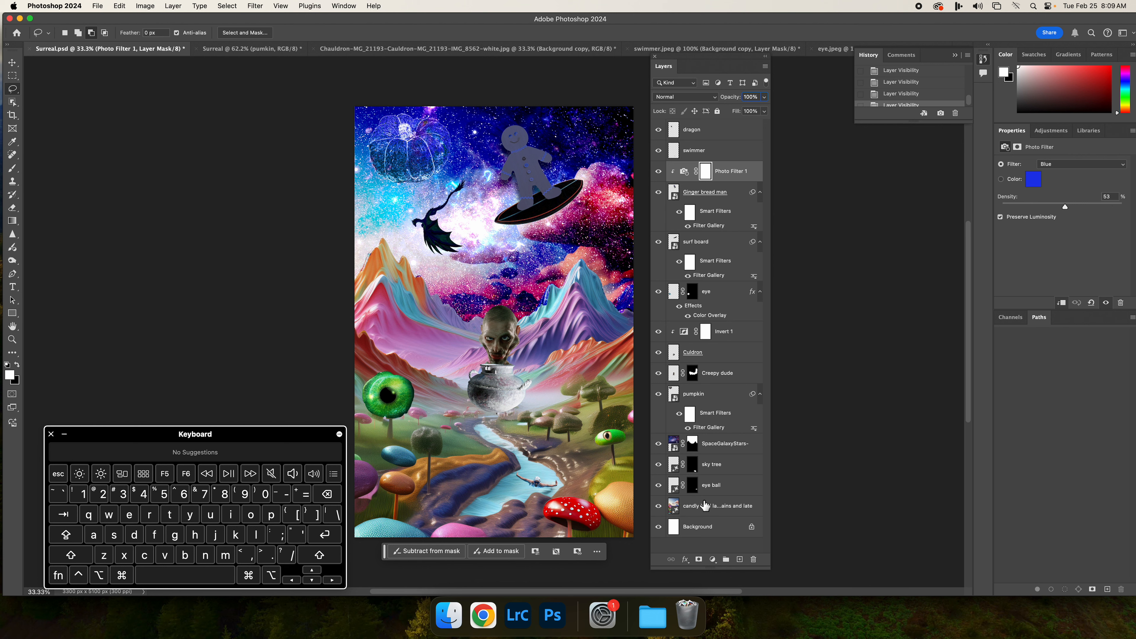
Step: Save the changes to Surreal.psd
{"action": "left_click", "coordinate": [97, 6]}
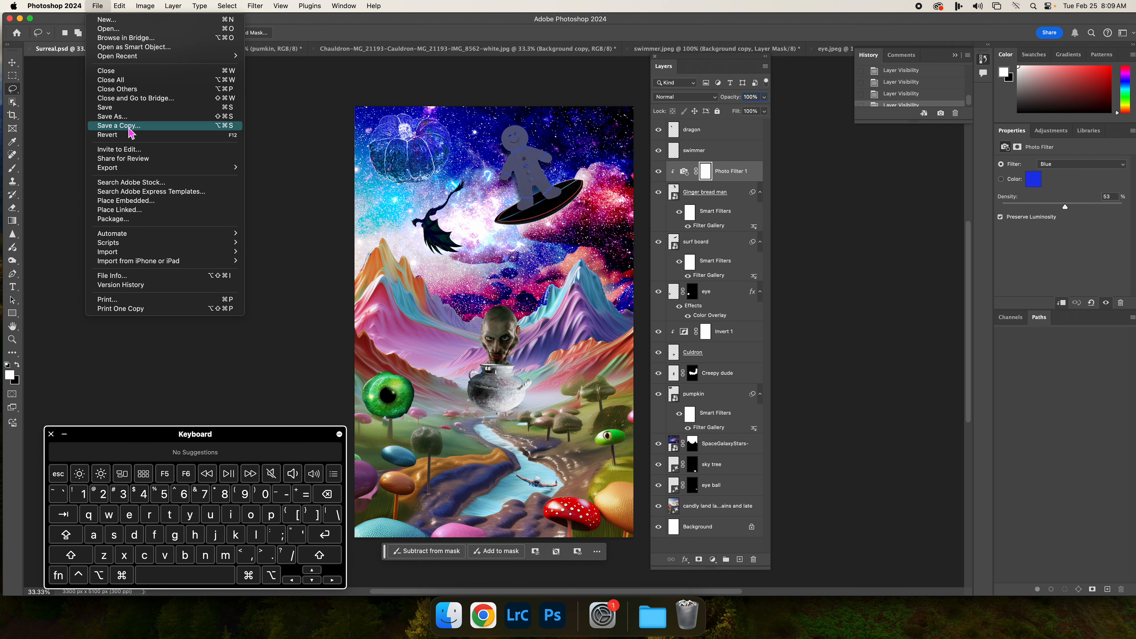
{"action": "left_click", "coordinate": [128, 111]}
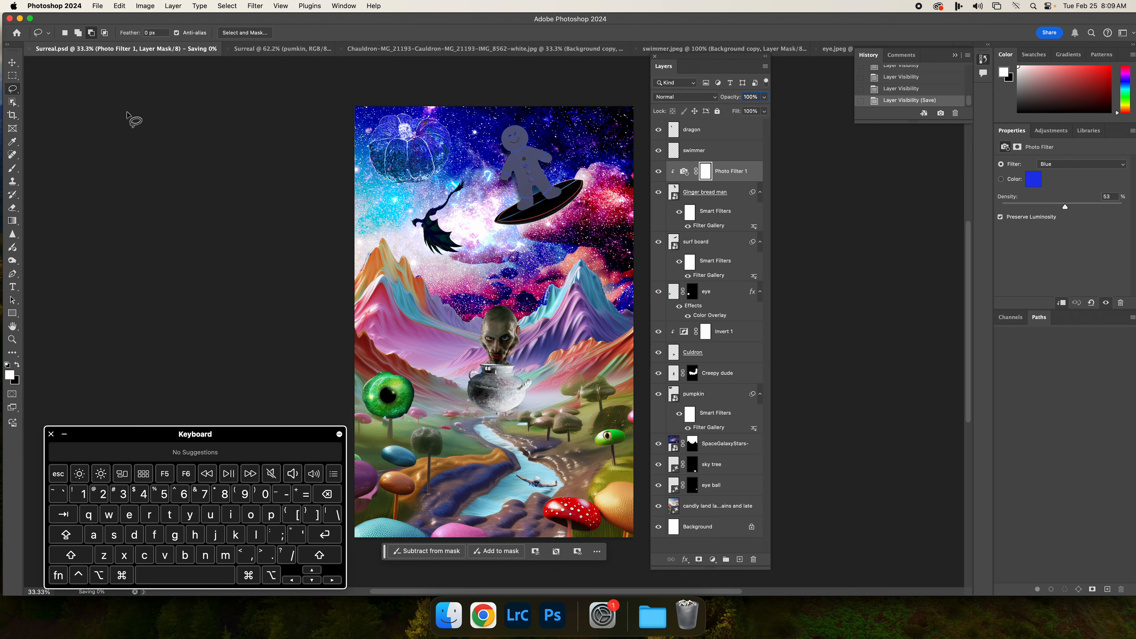
{"action": "left_click", "coordinate": [98, 6]}
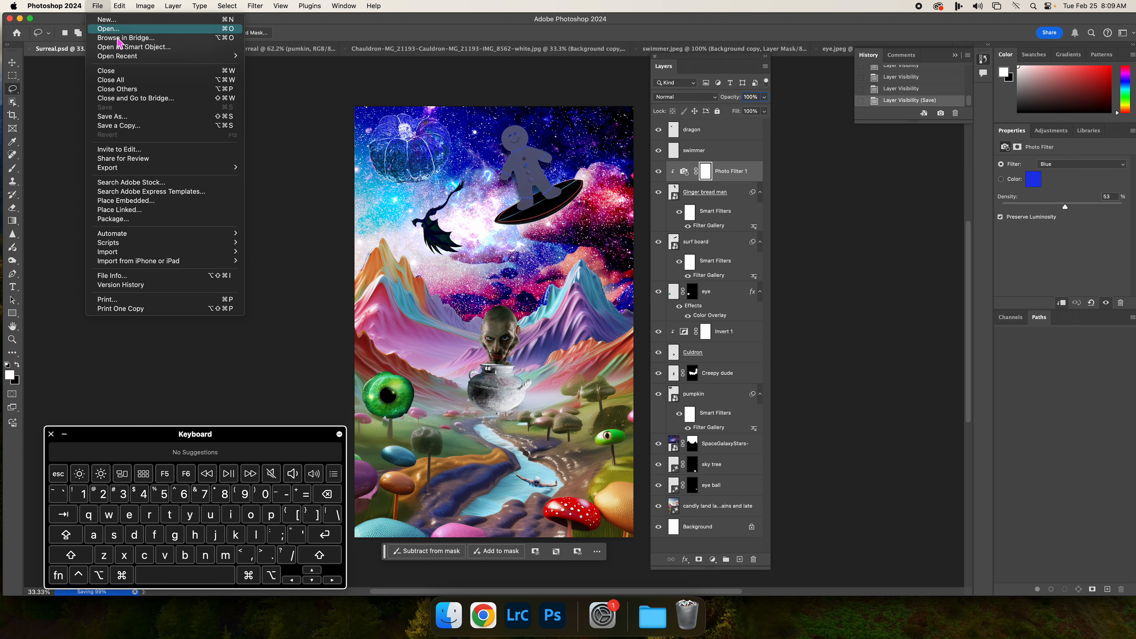
{"action": "left_click", "coordinate": [136, 130]}
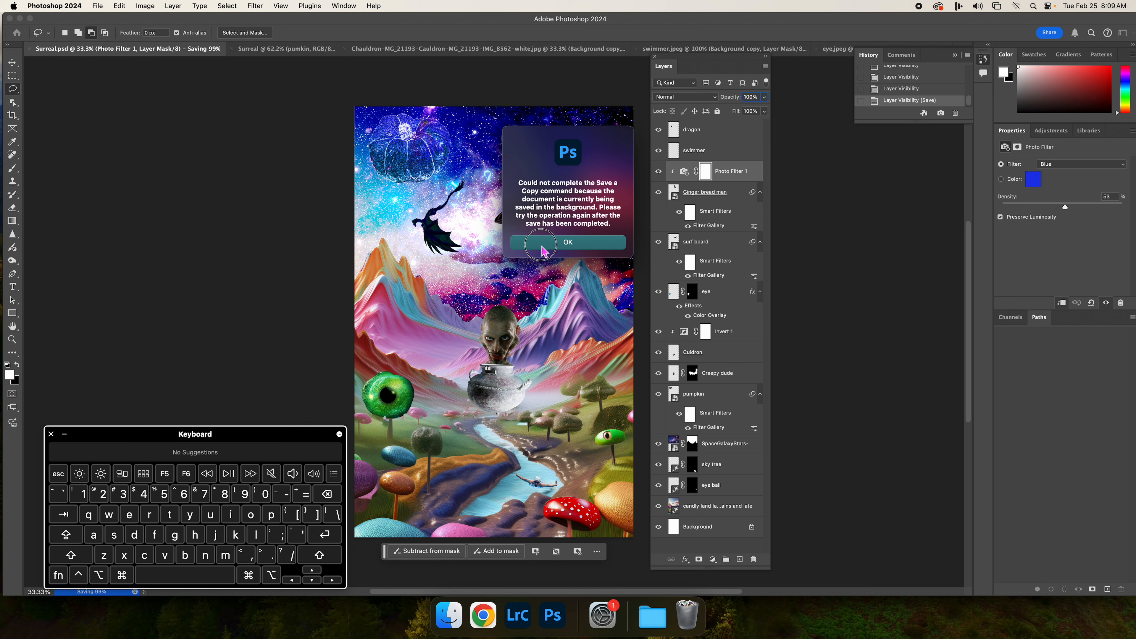
{"action": "left_click", "coordinate": [542, 249]}
Step: Save a JPEG copy of the montage under the Desktop as Surreal copy.jpg, with High quality 8 and the Baseline ("Standard") format option
{"action": "left_click_drag", "start_coordinate": [118, 437], "coordinate": [98, 407]}
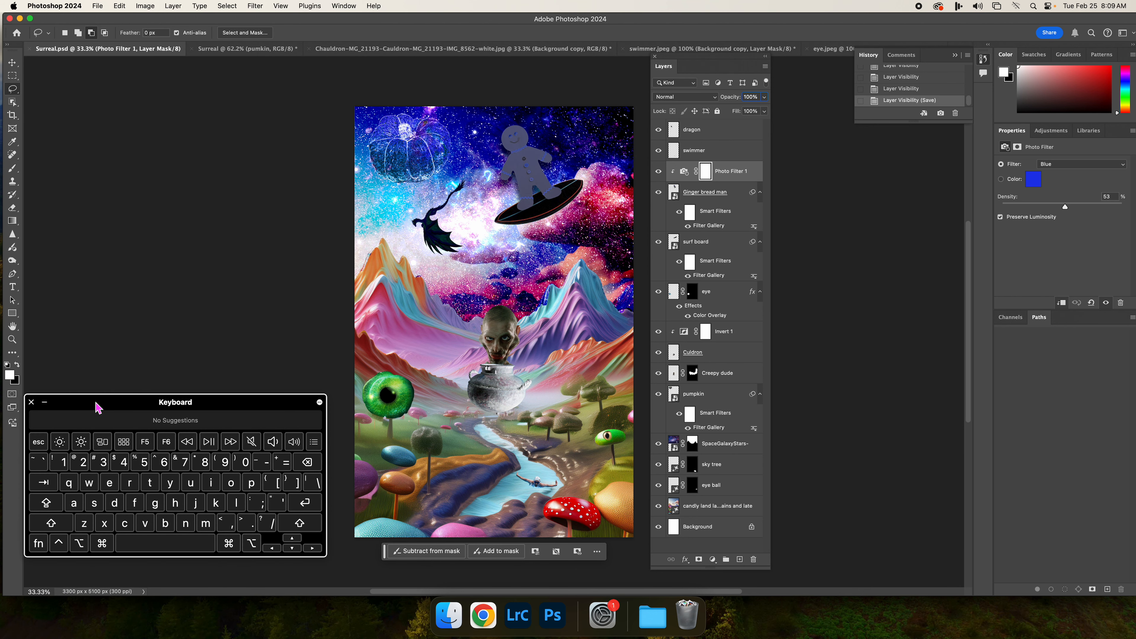
{"action": "left_click", "coordinate": [103, 5]}
{"action": "left_click", "coordinate": [140, 126]}
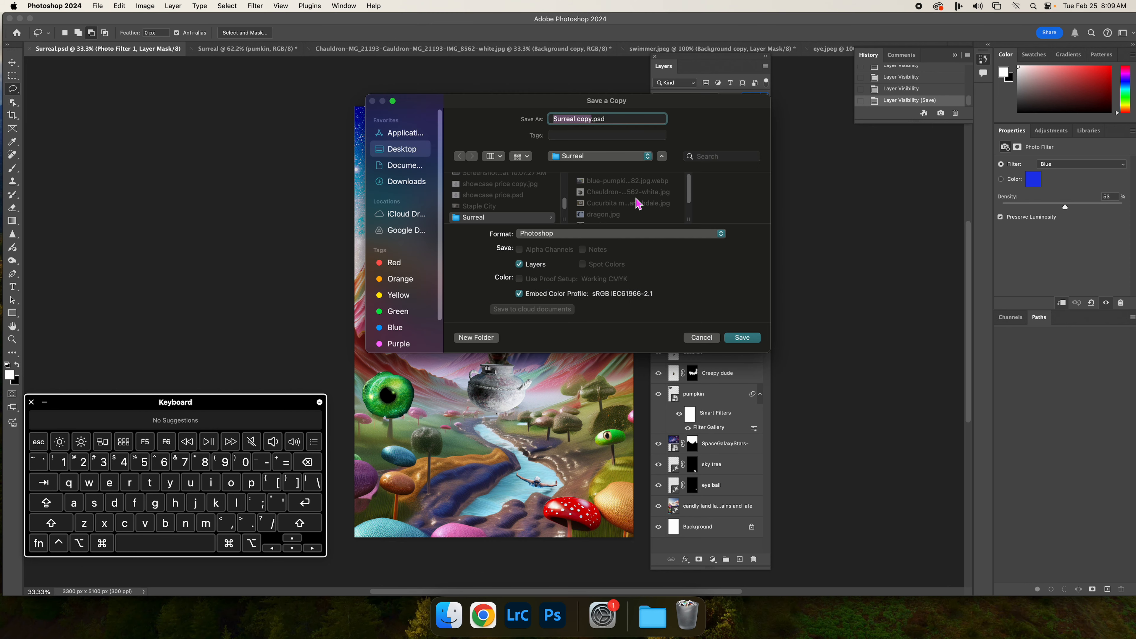
{"action": "left_click", "coordinate": [593, 239]}
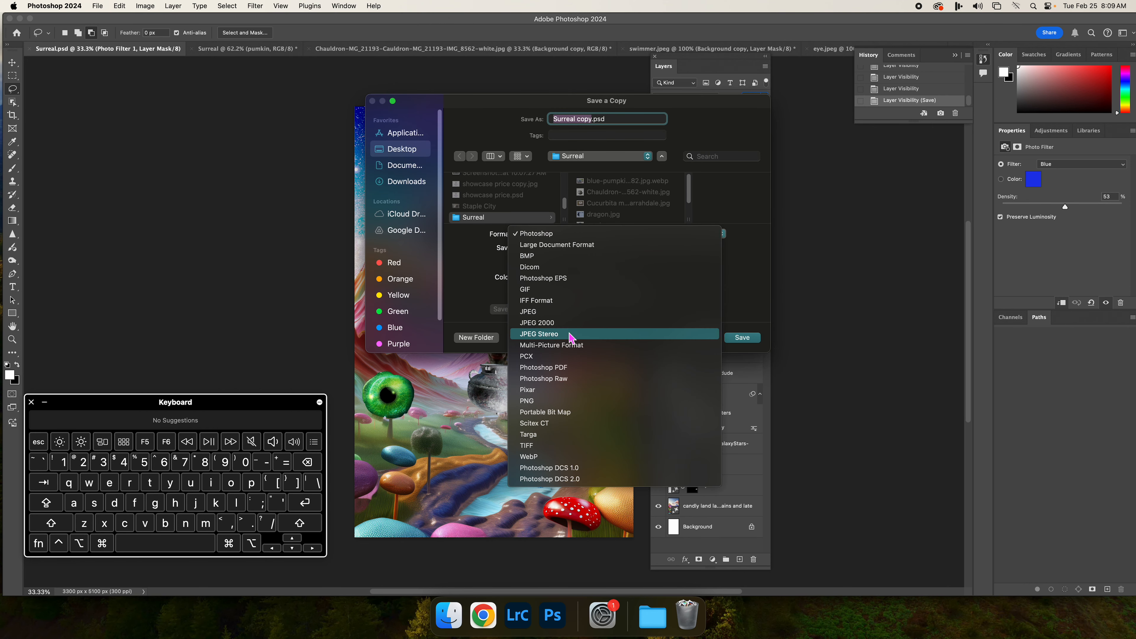
{"action": "left_click", "coordinate": [565, 310]}
{"action": "left_click", "coordinate": [420, 151]}
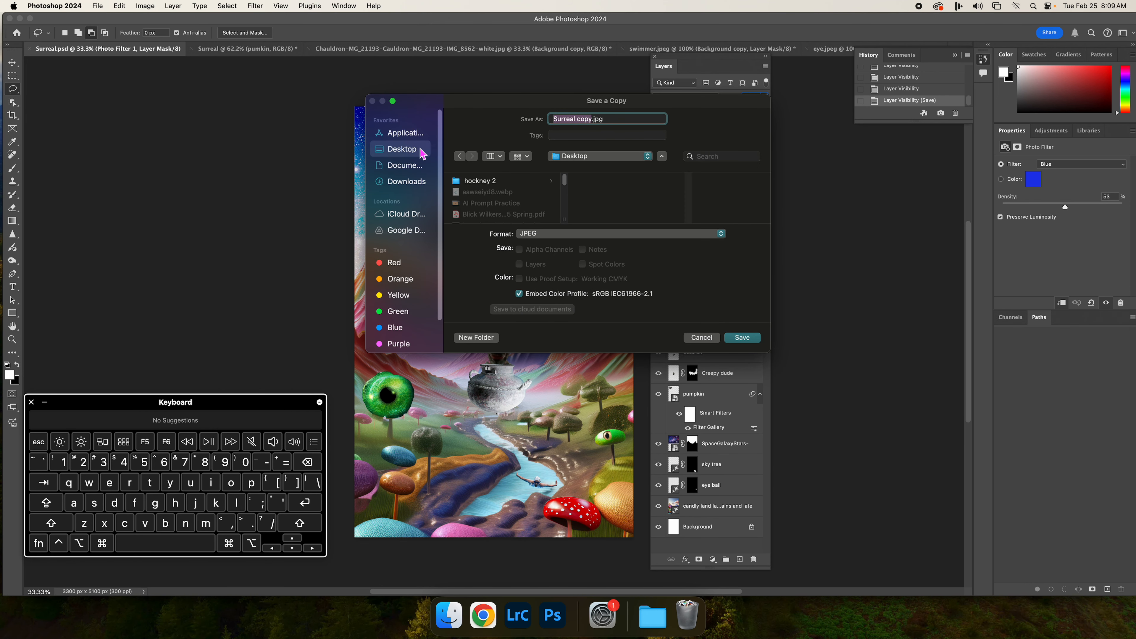
{"action": "scroll", "coordinate": [522, 215], "scroll_direction": "down", "scroll_amount": 5}
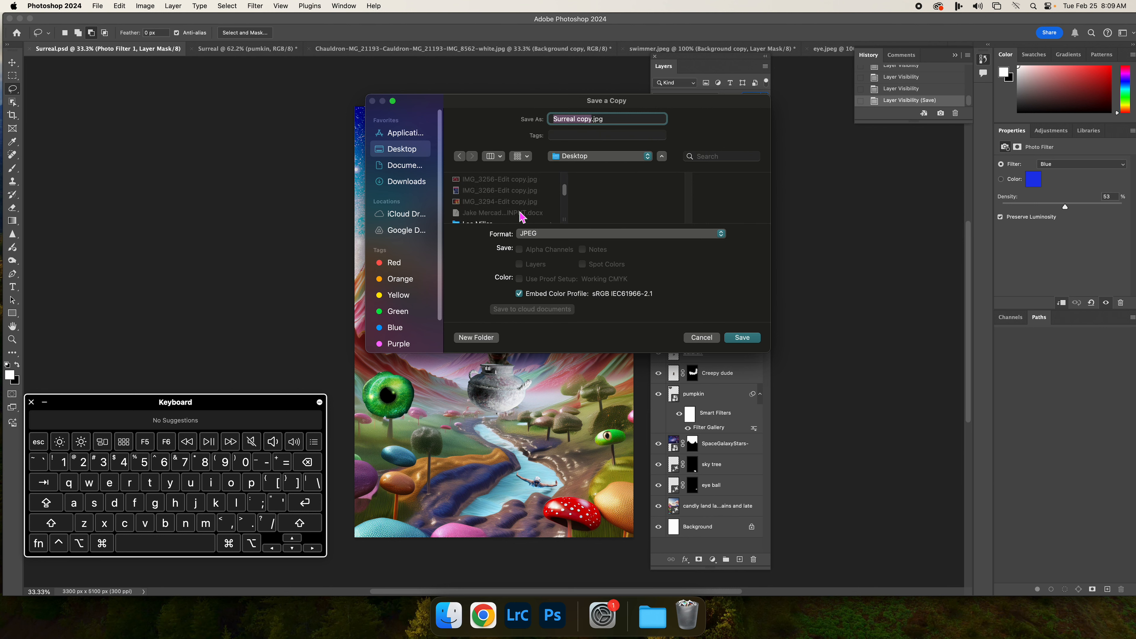
{"action": "scroll", "coordinate": [522, 214], "scroll_direction": "down", "scroll_amount": 8}
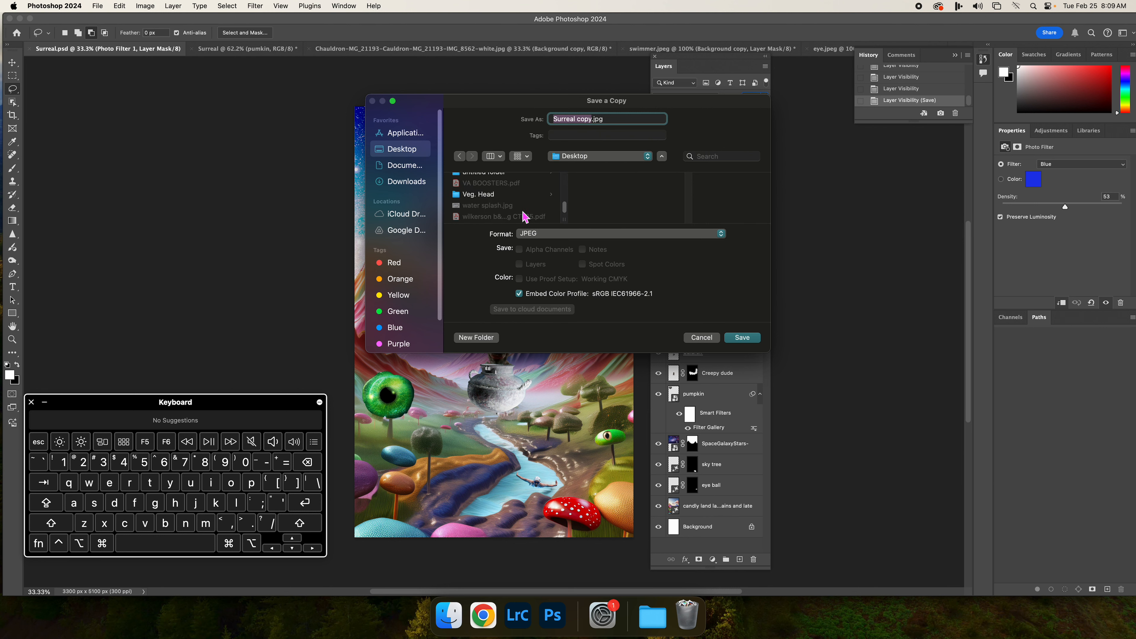
{"action": "left_click", "coordinate": [513, 188]}
{"action": "left_click", "coordinate": [733, 341]}
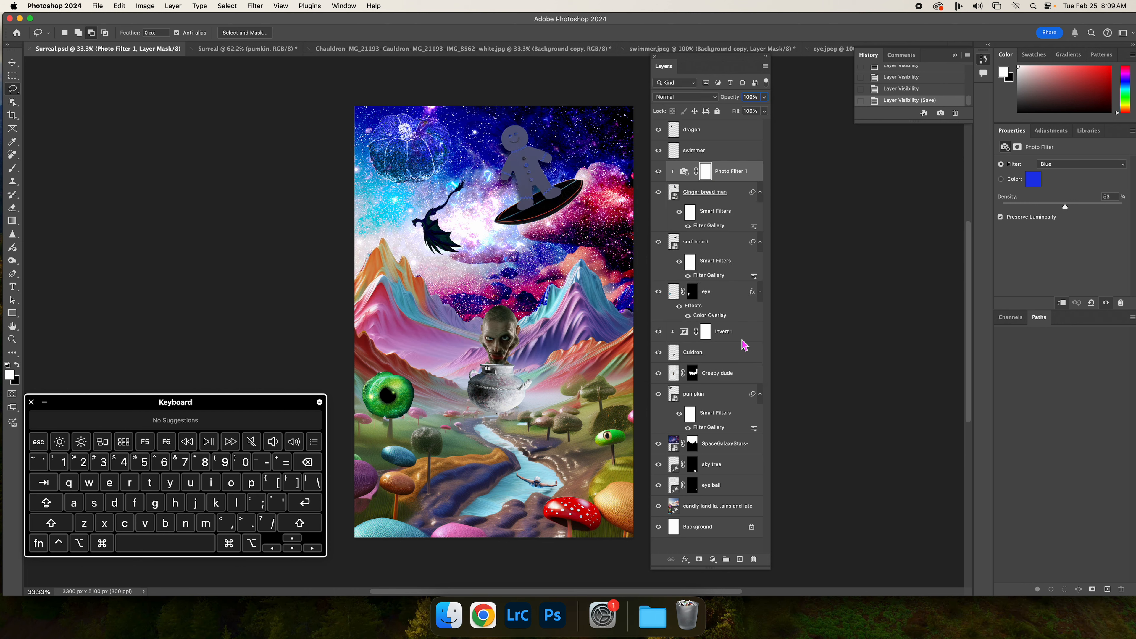
{"action": "left_click", "coordinate": [628, 169]}
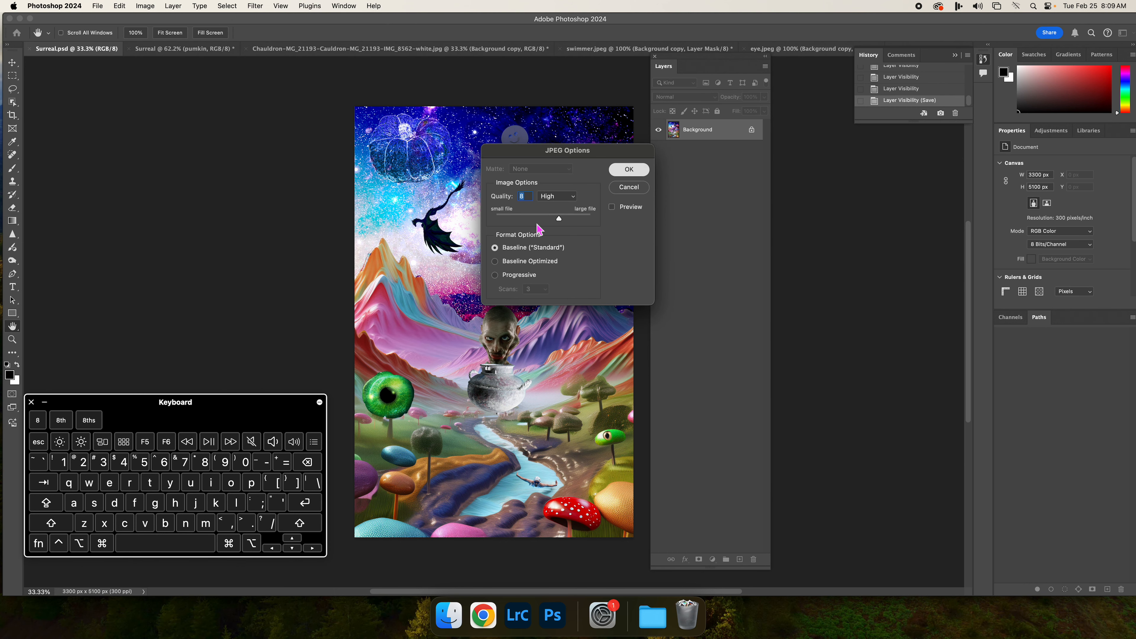
Step: Switch to Google Chrome and review the requirements in the Project: Surreal Photo Montage document
{"action": "left_click", "coordinate": [474, 611]}
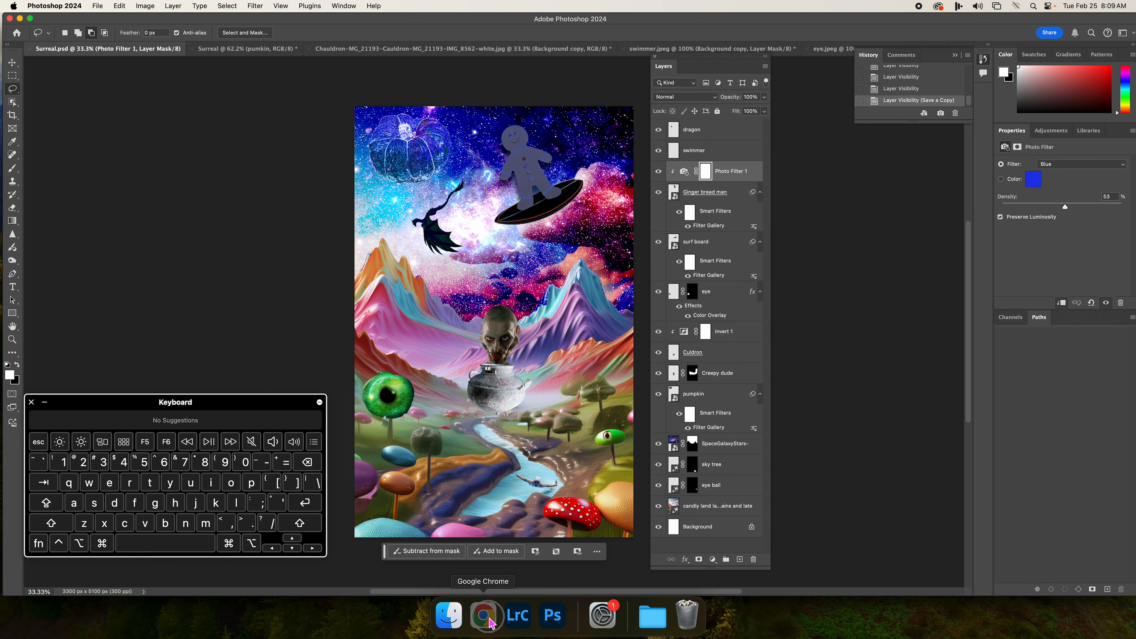
{"action": "scroll", "coordinate": [490, 508], "scroll_direction": "down", "scroll_amount": 3}
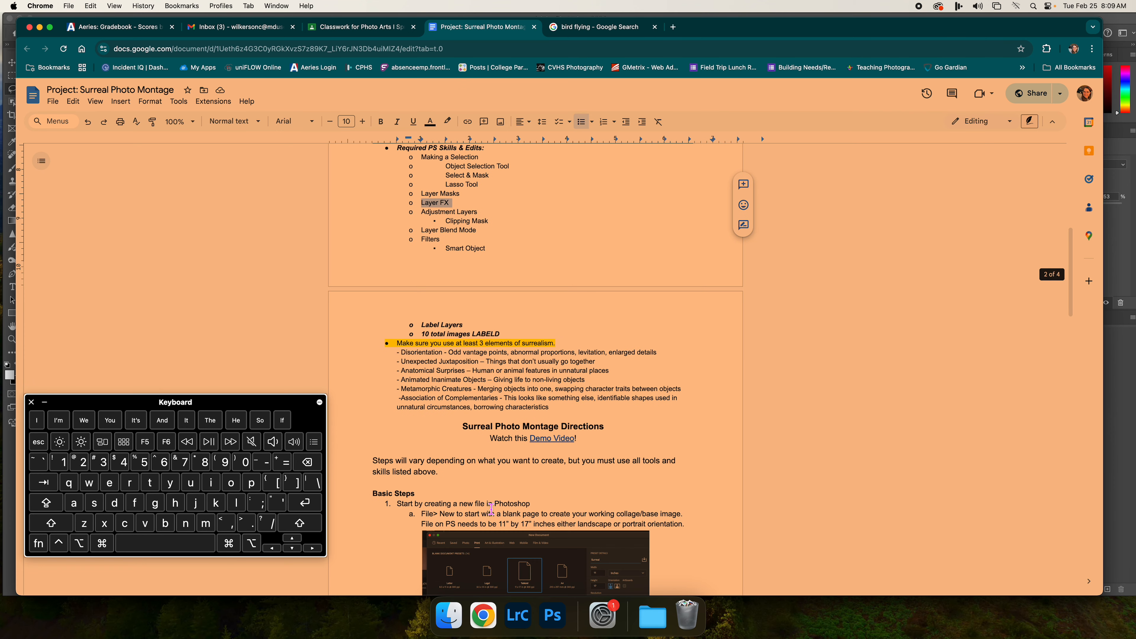
{"action": "scroll", "coordinate": [490, 509], "scroll_direction": "up", "scroll_amount": 10}
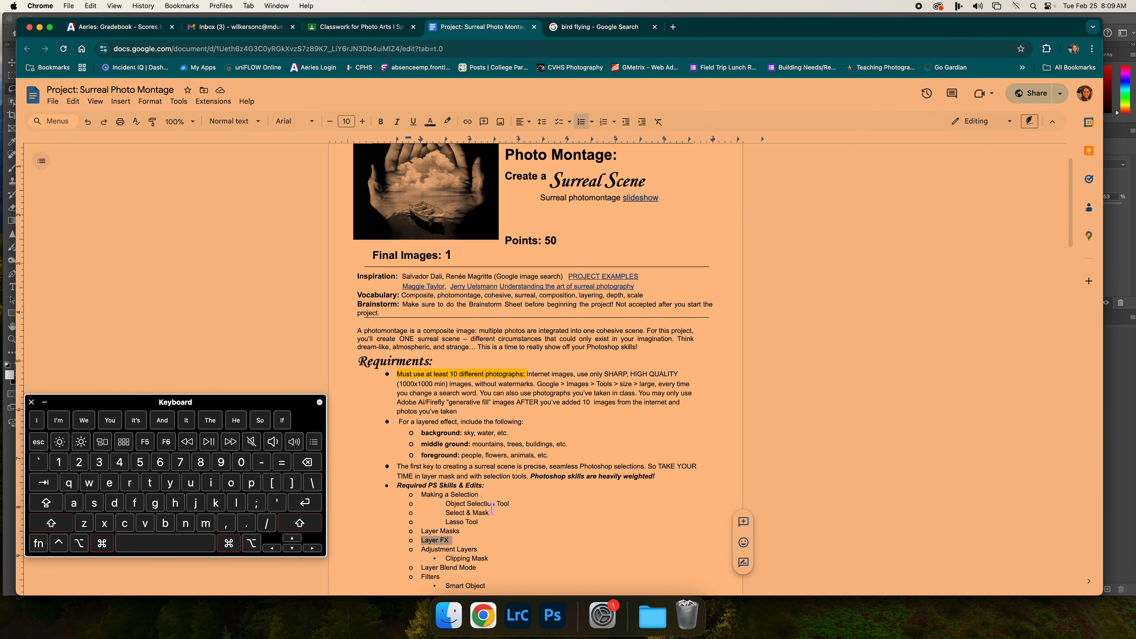